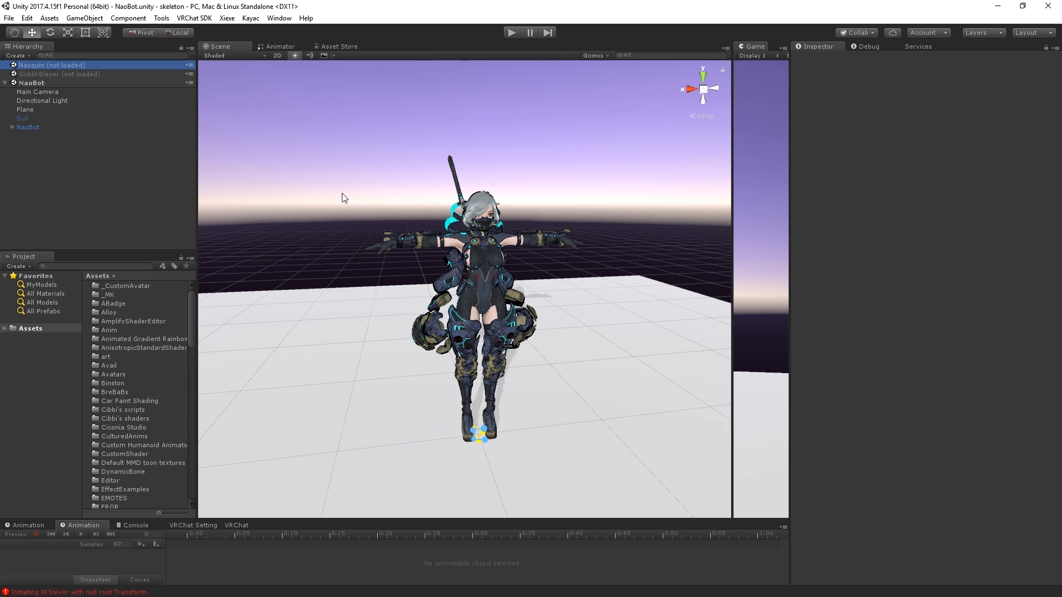
- Run the NaoBot scene in play mode, expand CategoryProxy down to the Melee object, and toggle its active state
click(518, 32)
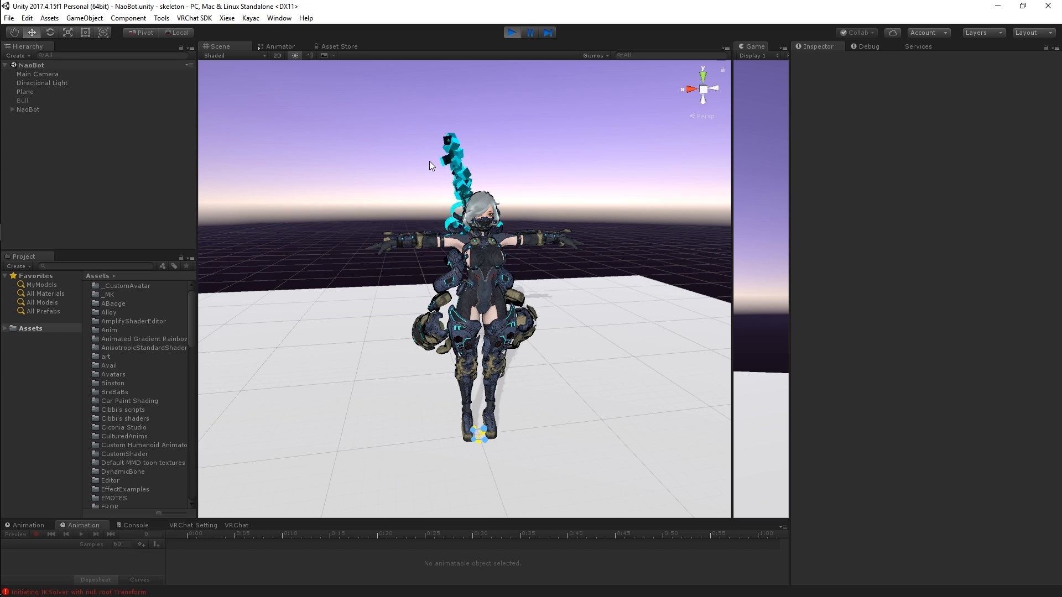
click(451, 189)
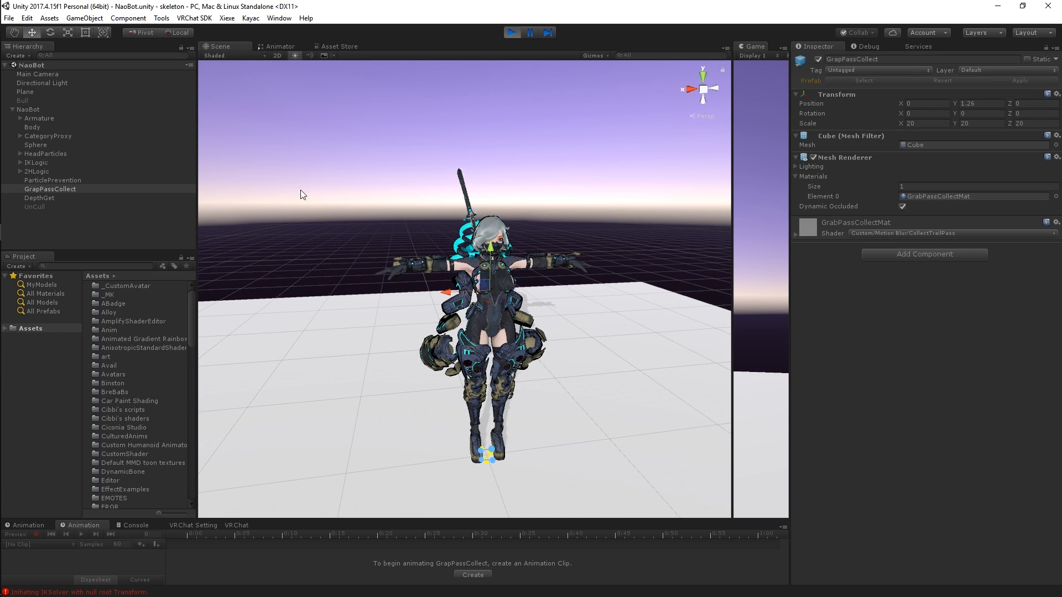
click(20, 136)
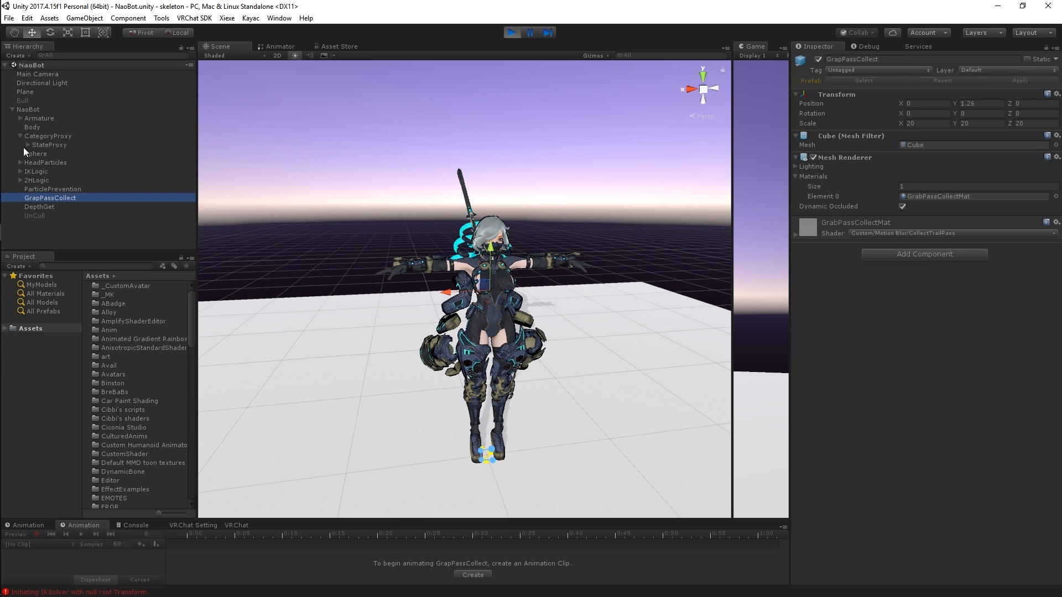
click(28, 145)
click(35, 154)
click(49, 162)
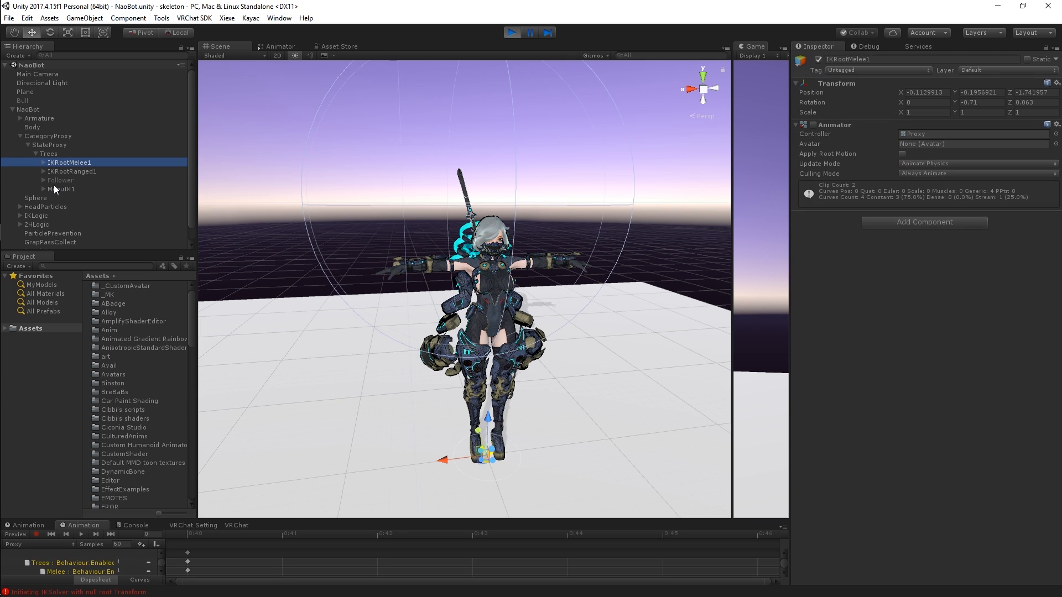
click(43, 162)
click(51, 171)
click(94, 181)
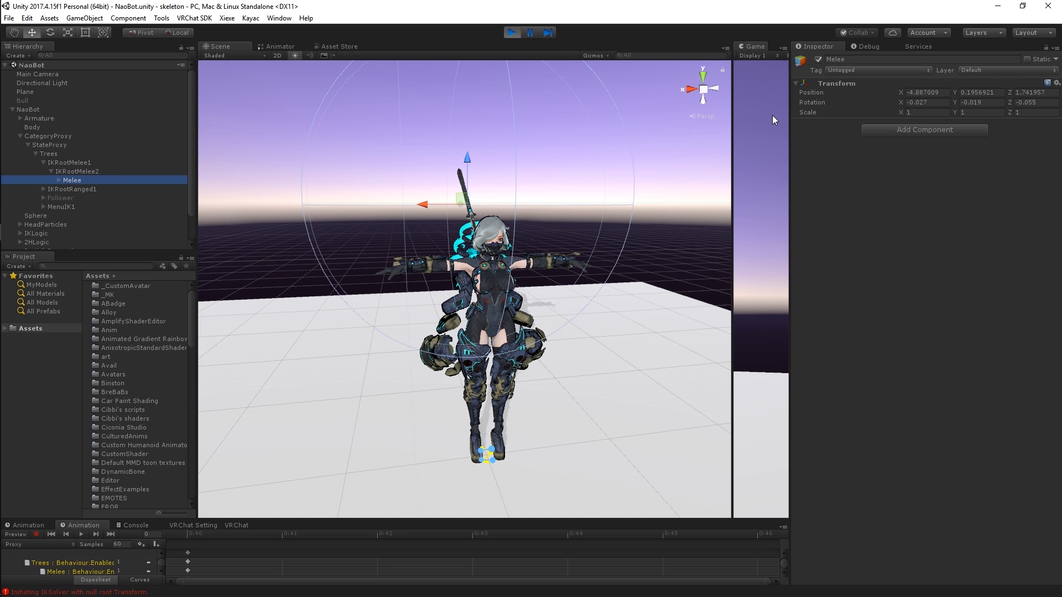
click(818, 59)
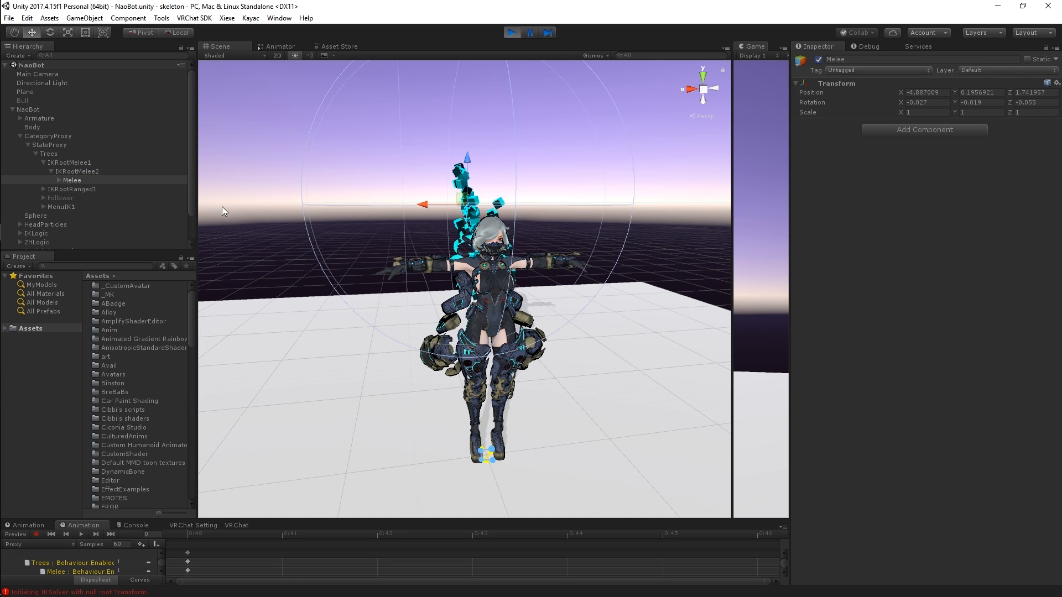
- Enable the Limb IK component on CleaverToHand, nested under IKLogic and CleaverToSpine, to preview the cleaver following the hand
scroll(55, 200, down, 2)
click(21, 201)
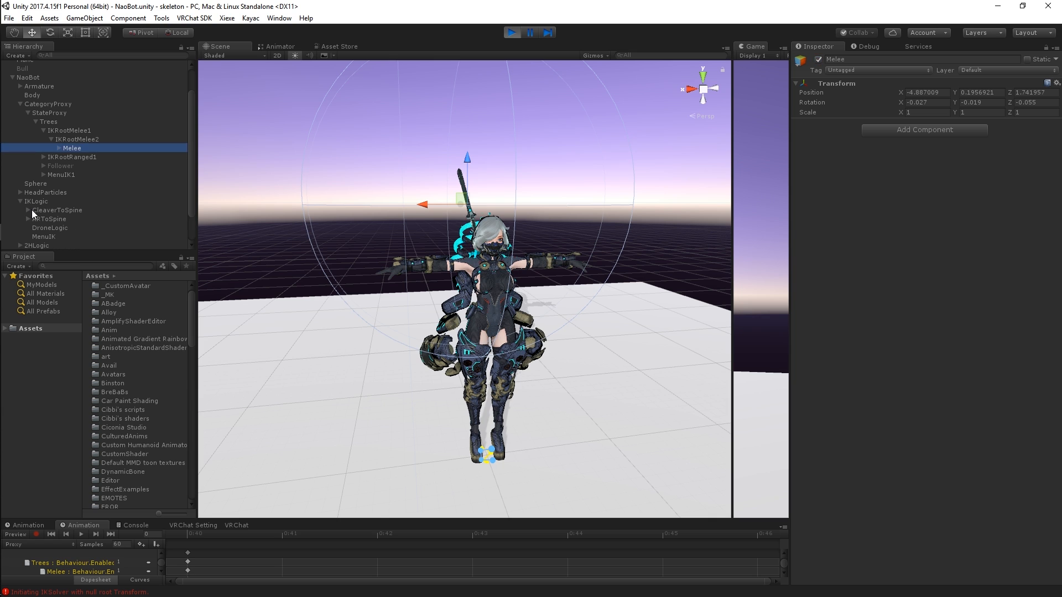
click(28, 210)
click(53, 219)
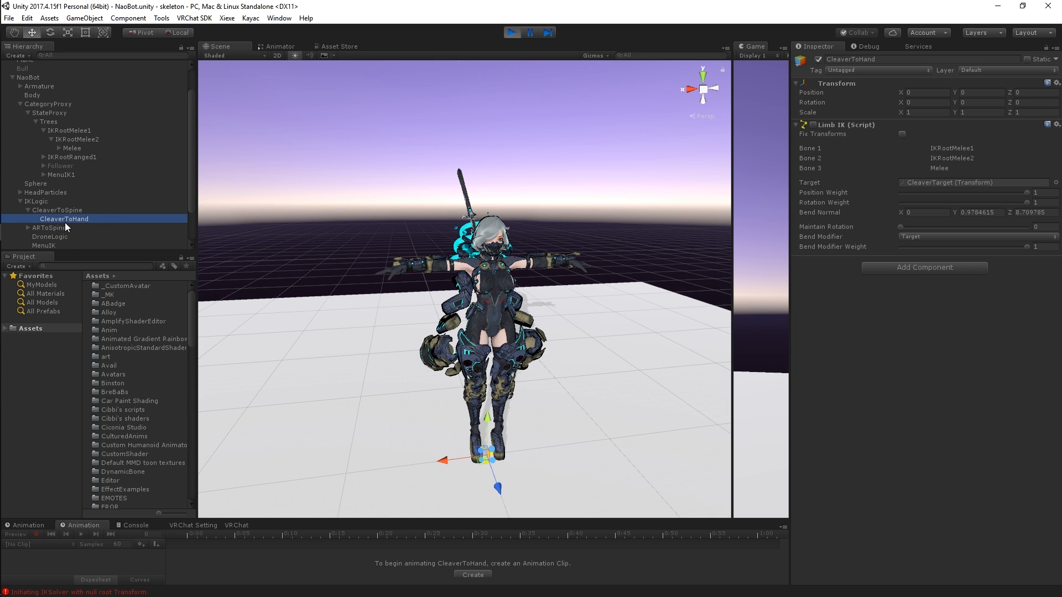
click(812, 125)
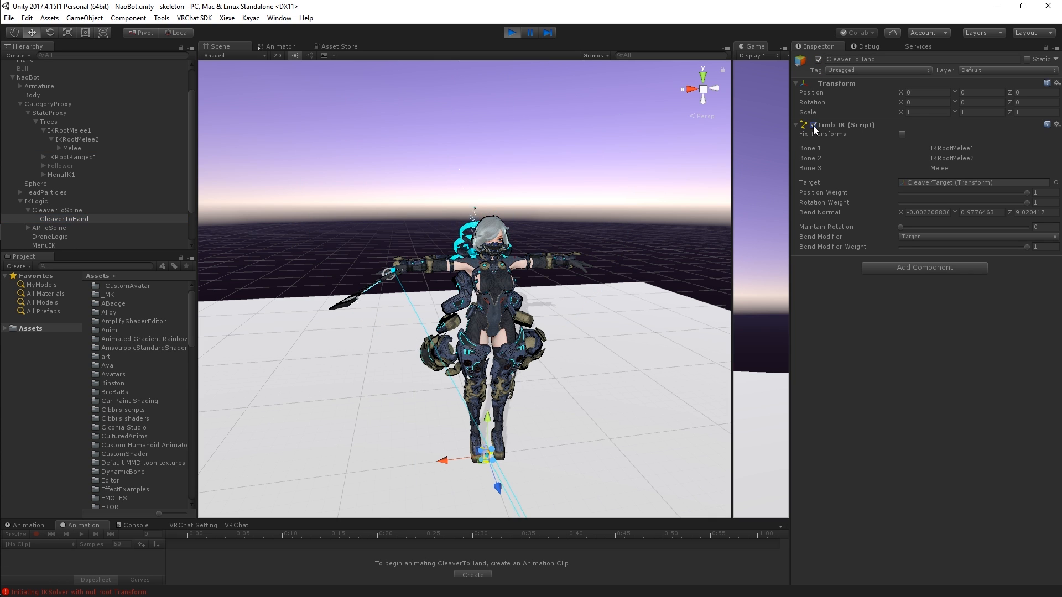
click(87, 149)
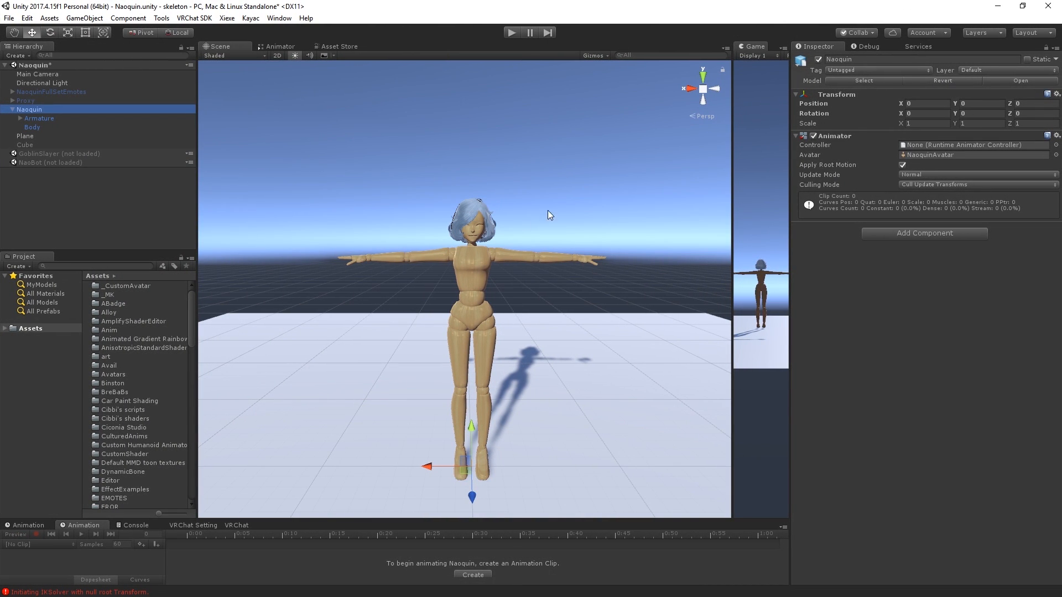
- Add a VRIK component to the Naoquin root object in the Naoquin scene
click(69, 117)
click(64, 128)
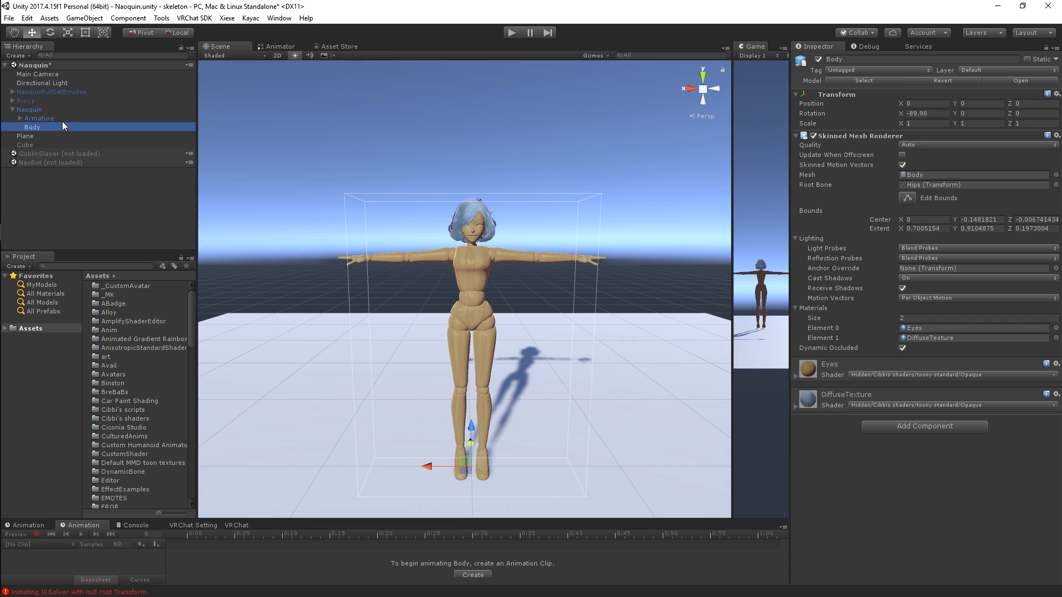
click(68, 109)
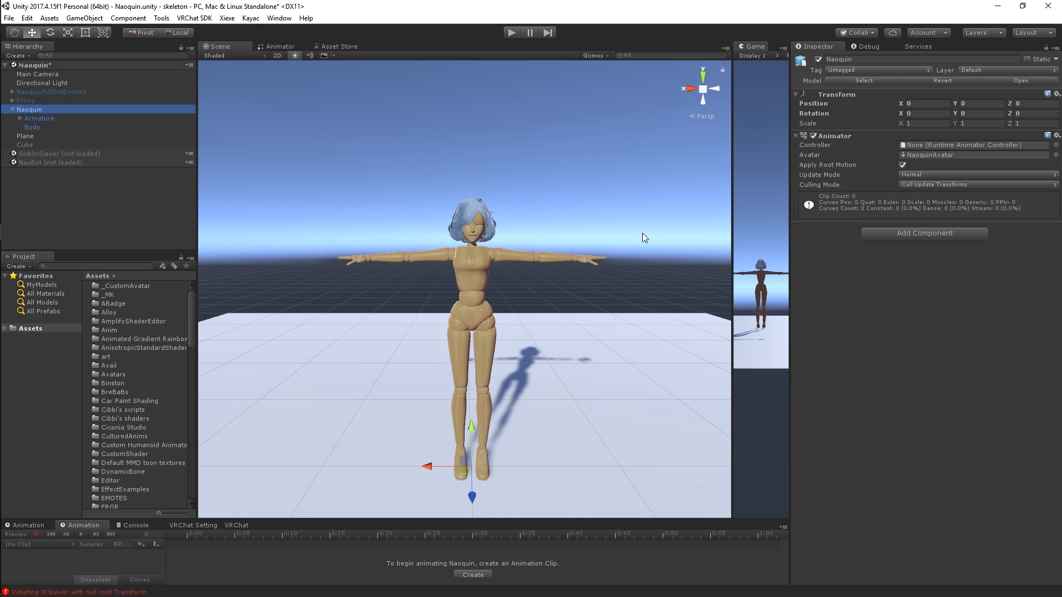
click(947, 233)
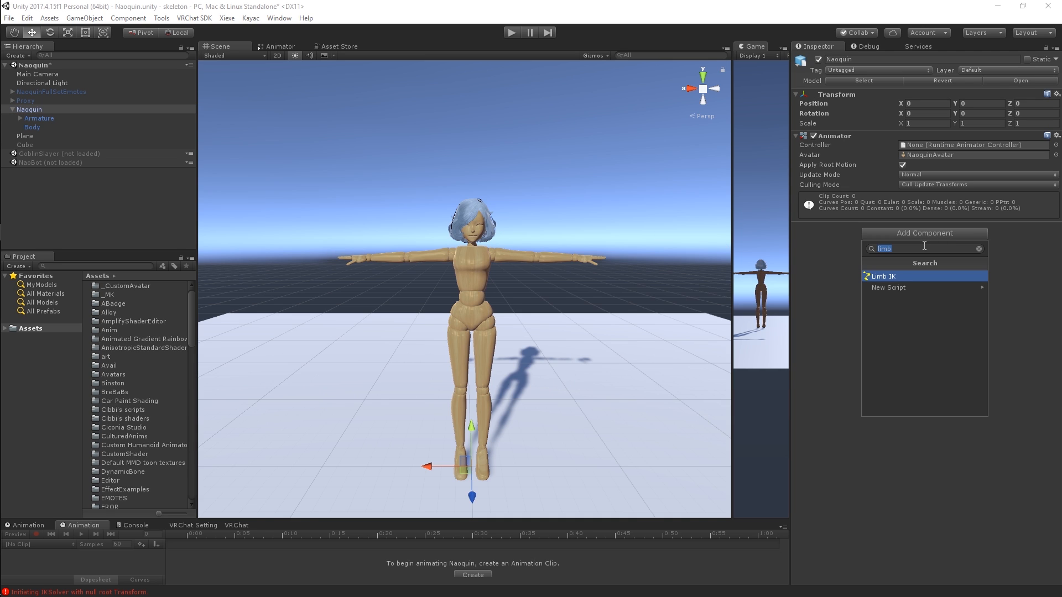
text(vri)
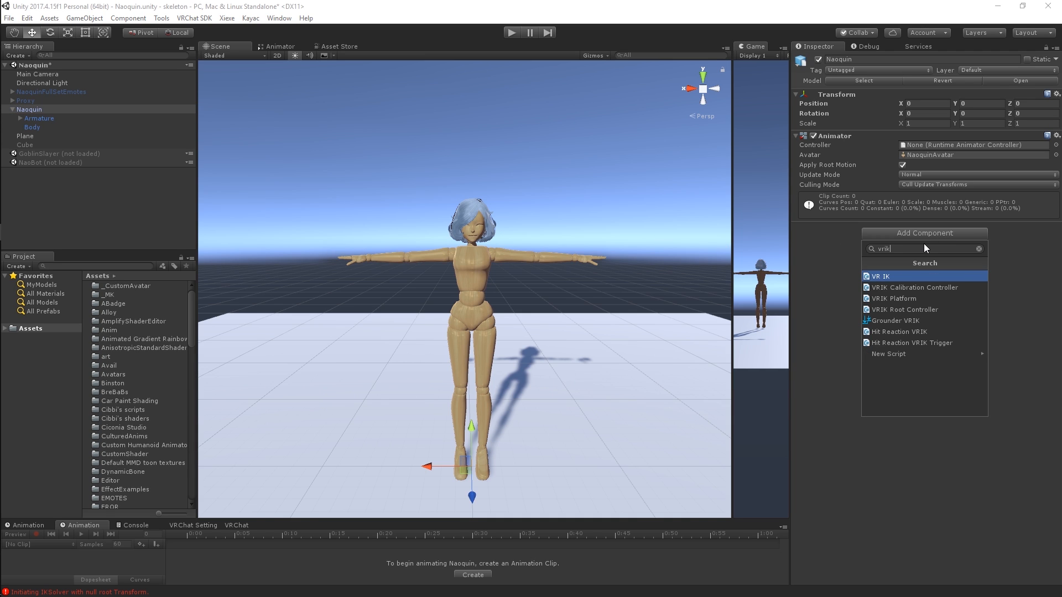
text(k)
click(901, 277)
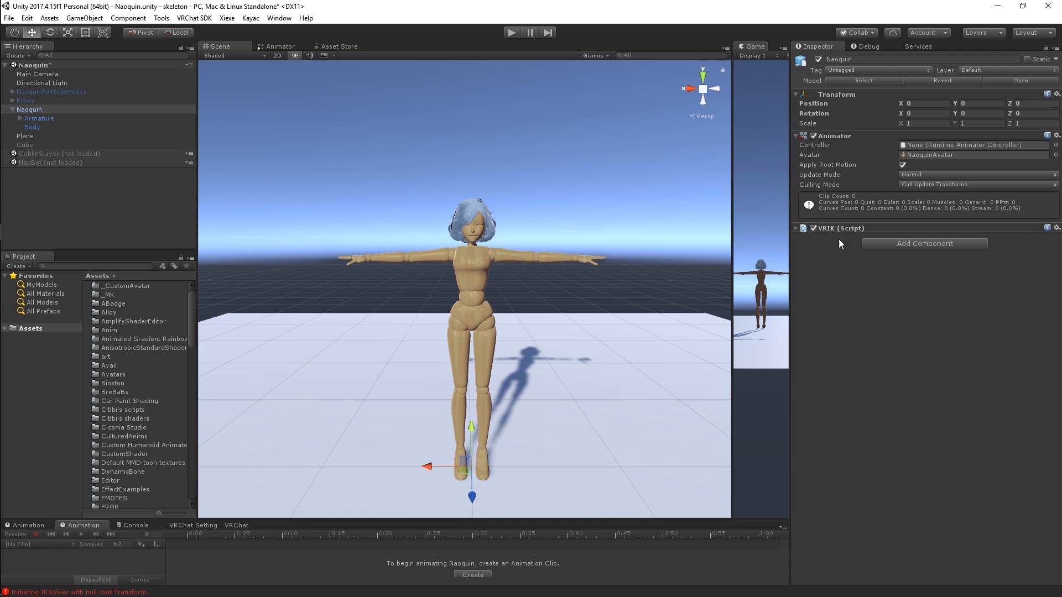
- Disable the VRIK component, turn off Fix Transforms and Plant Feet, and set IK Position Weight, Locomotion Weight and Velocity Factor to 0
click(797, 227)
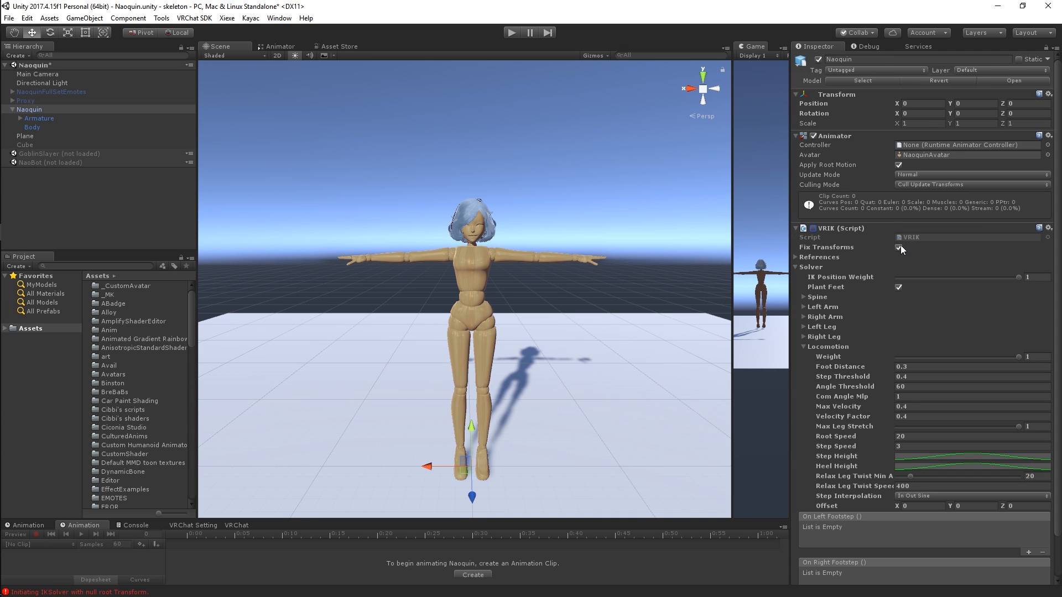
click(901, 246)
drag(900, 279, 881, 280)
click(900, 286)
drag(915, 356, 880, 359)
click(901, 418)
text(0)
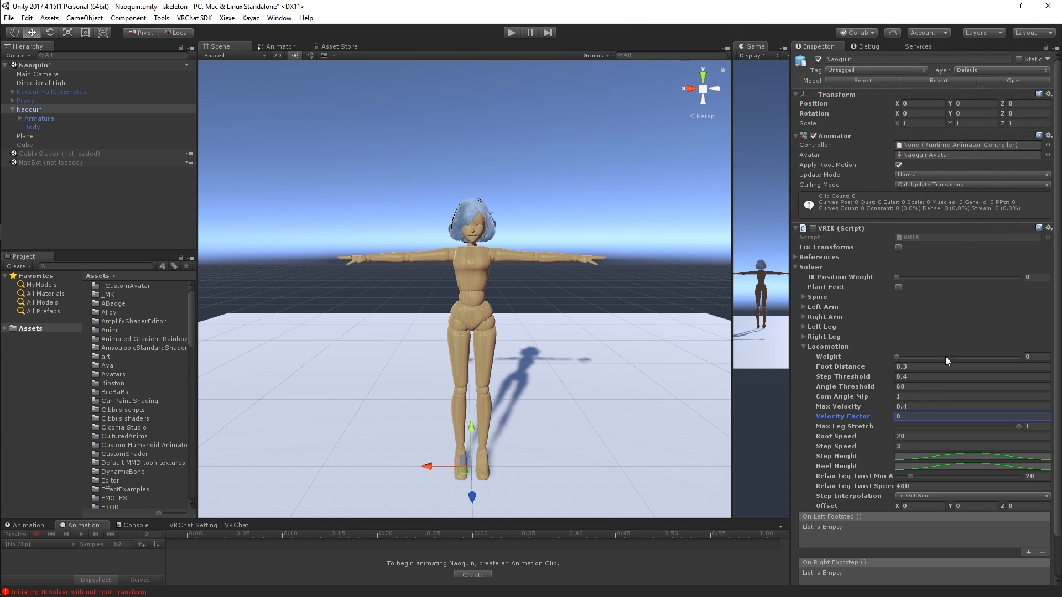
- Add an IK Execution Order component to Naoquin and assign Naoquin as its Animator
click(796, 228)
click(912, 244)
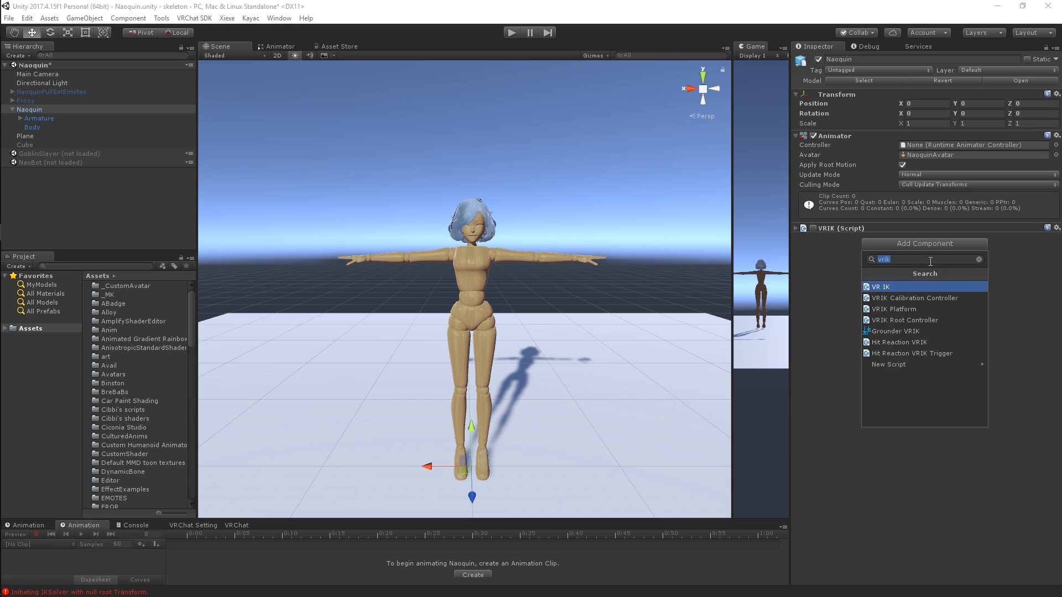
text(e)
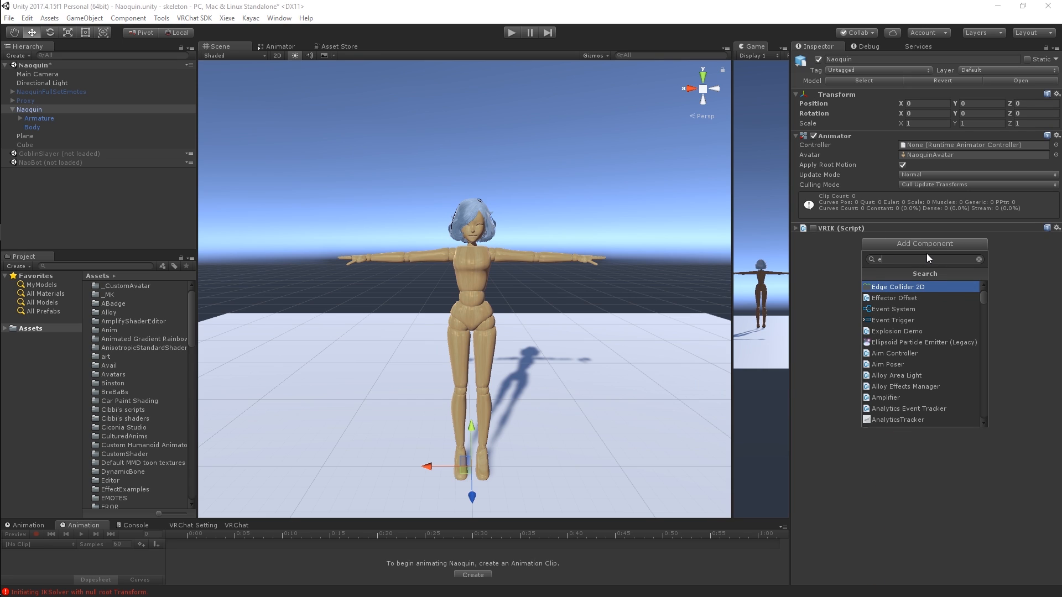
text(xec)
click(894, 286)
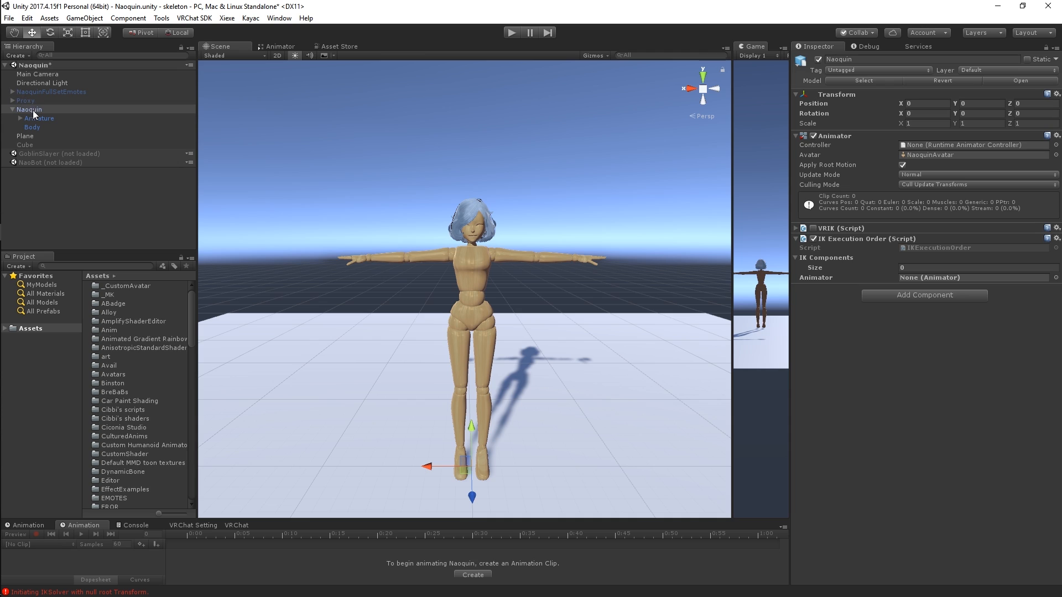
drag(31, 110, 921, 278)
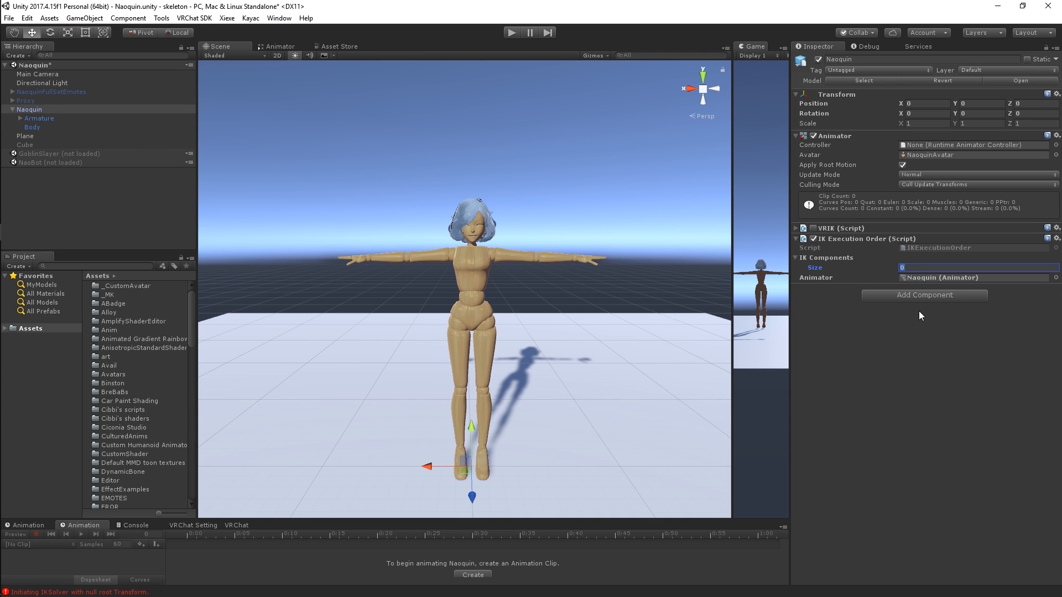
- Set the IK Components size to 2 and assign Naoquin's VRIK as Element 0
text(2)
key(Return)
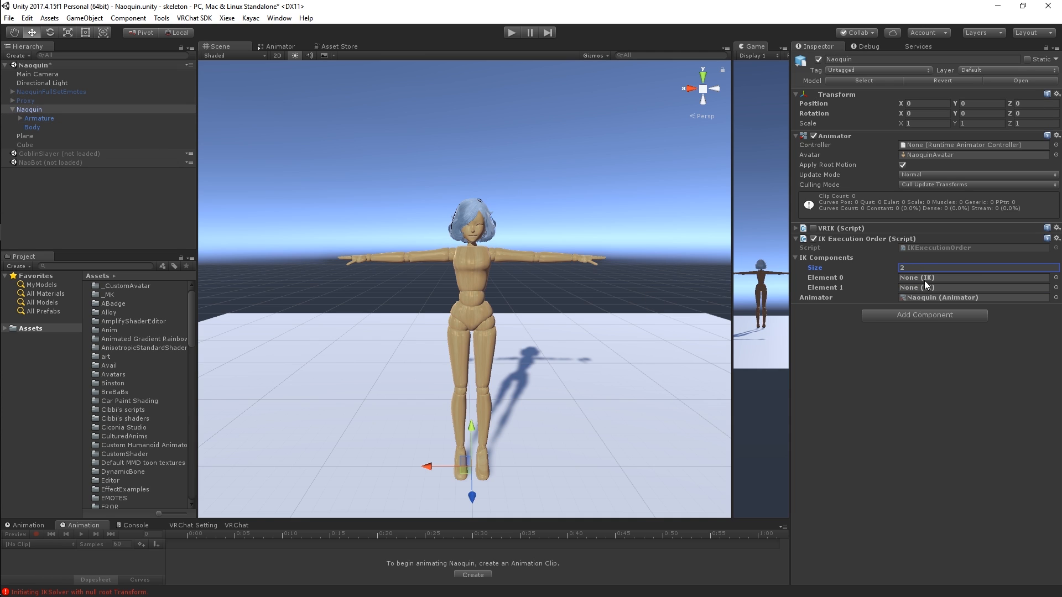
click(924, 279)
drag(47, 114, 934, 279)
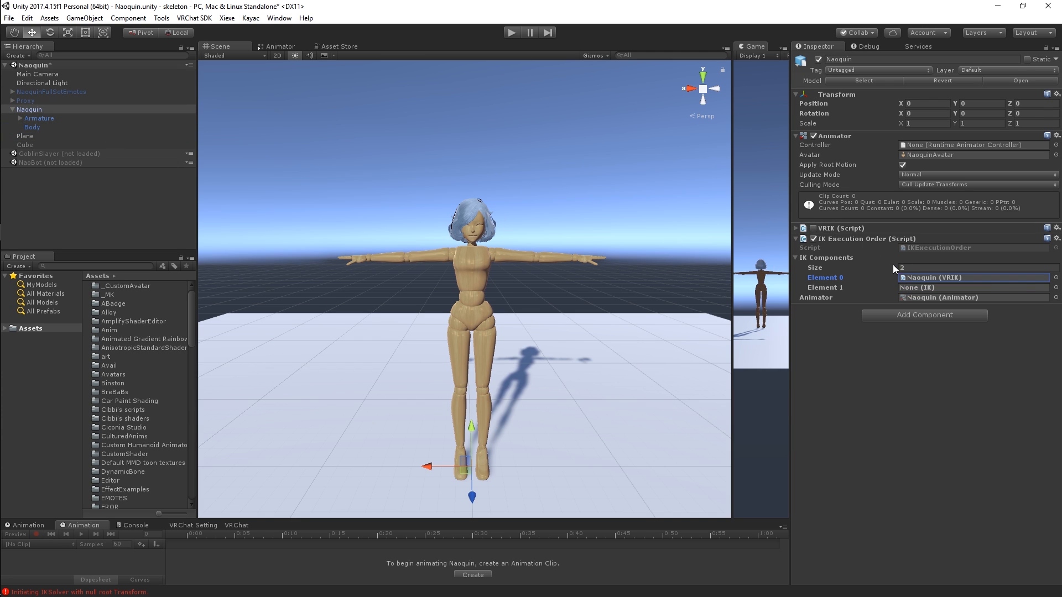
click(918, 288)
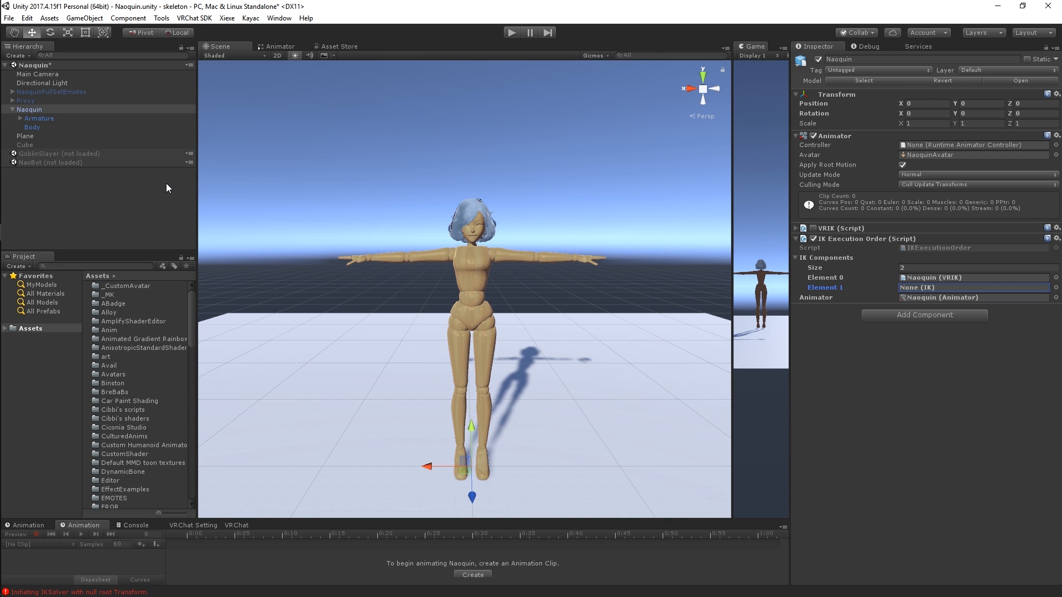
- Create a 3D cube in the scene and reset its Transform
scroll(437, 215, down, 1)
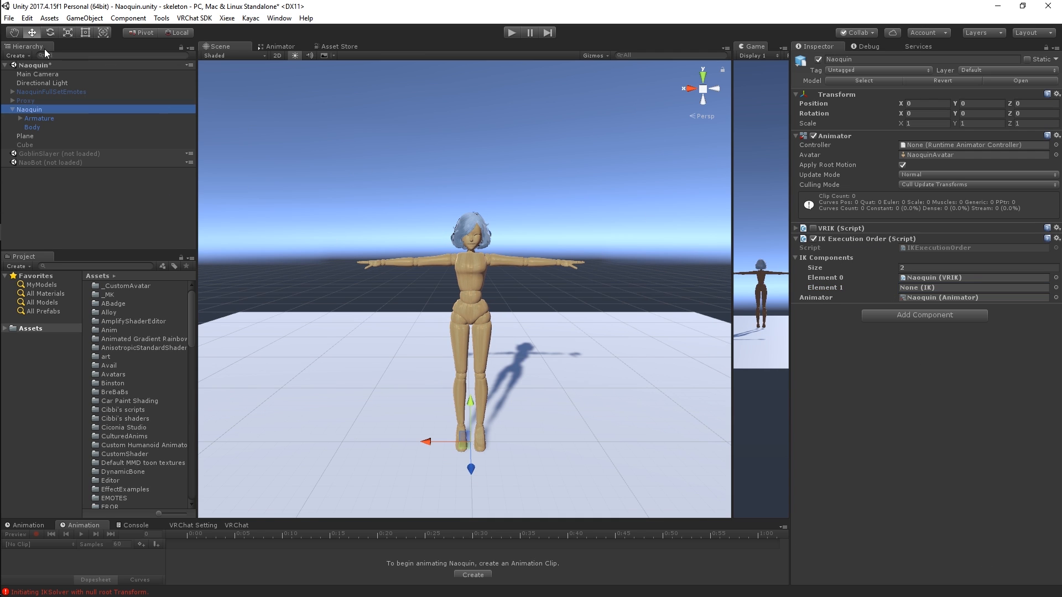
click(24, 55)
mouse_move(81, 136)
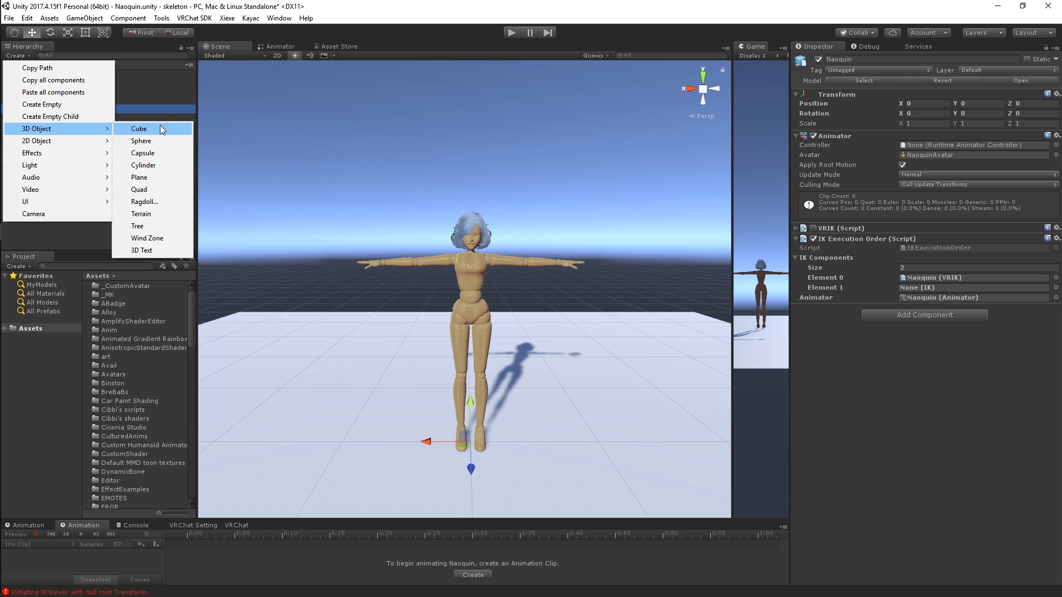
click(161, 128)
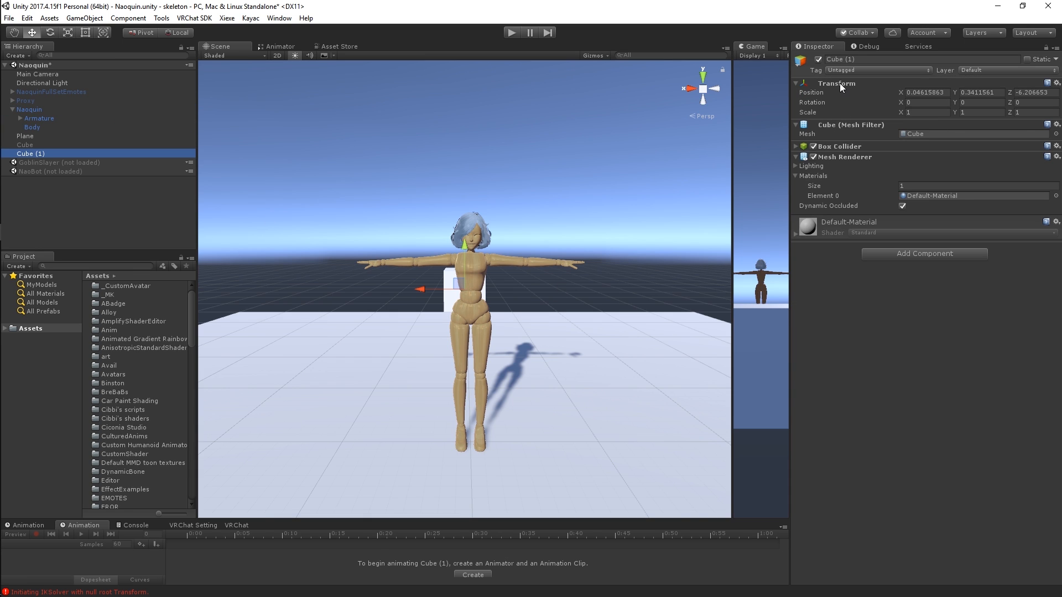
right_click(840, 84)
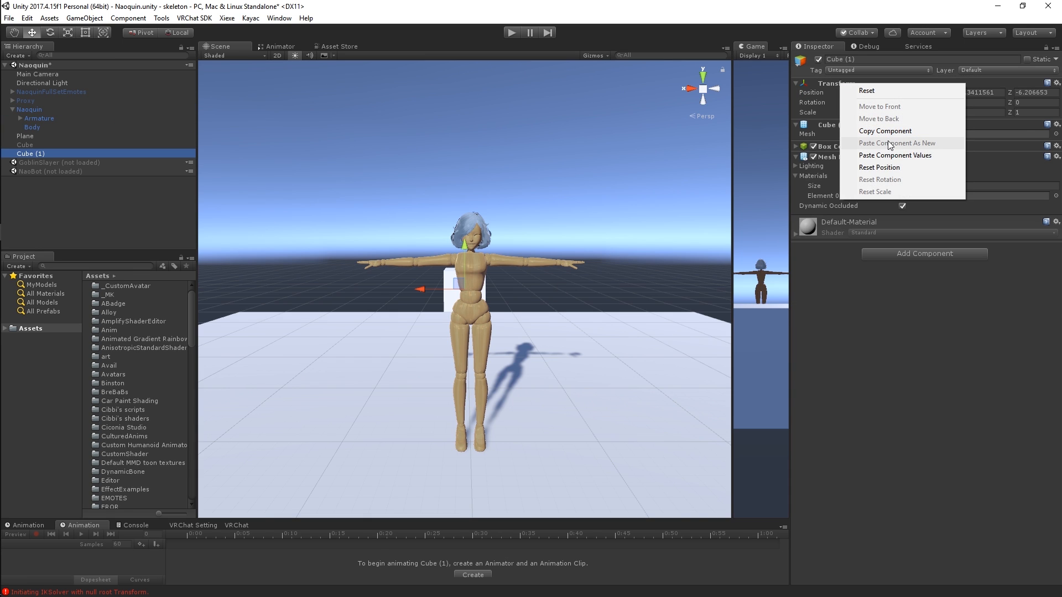
click(880, 91)
- Scale the new cube uniformly to about 0.3 and remove its Box Collider component
key(e)
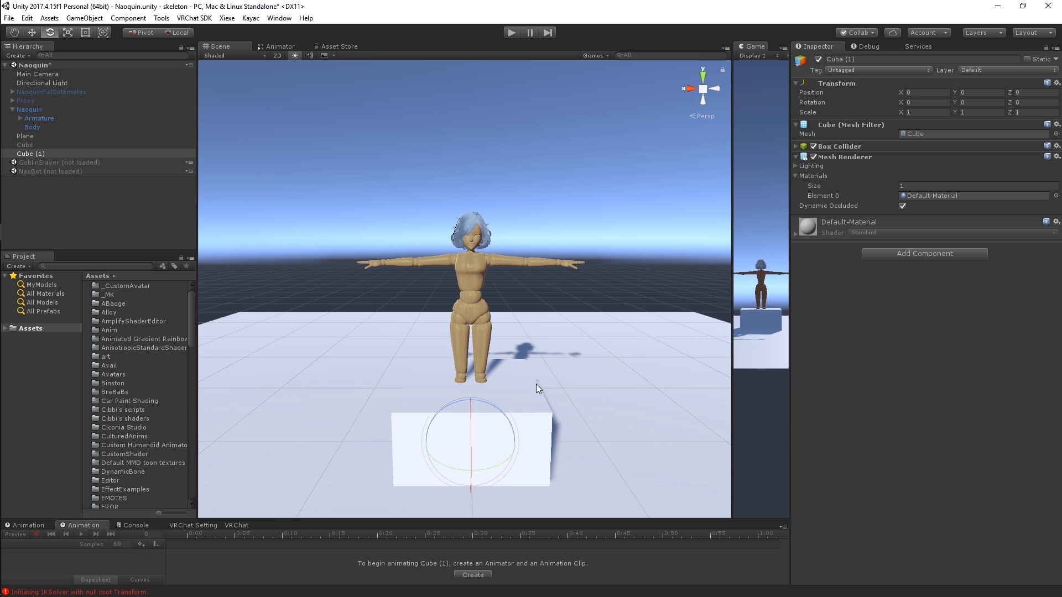
key(r)
drag(470, 440, 440, 445)
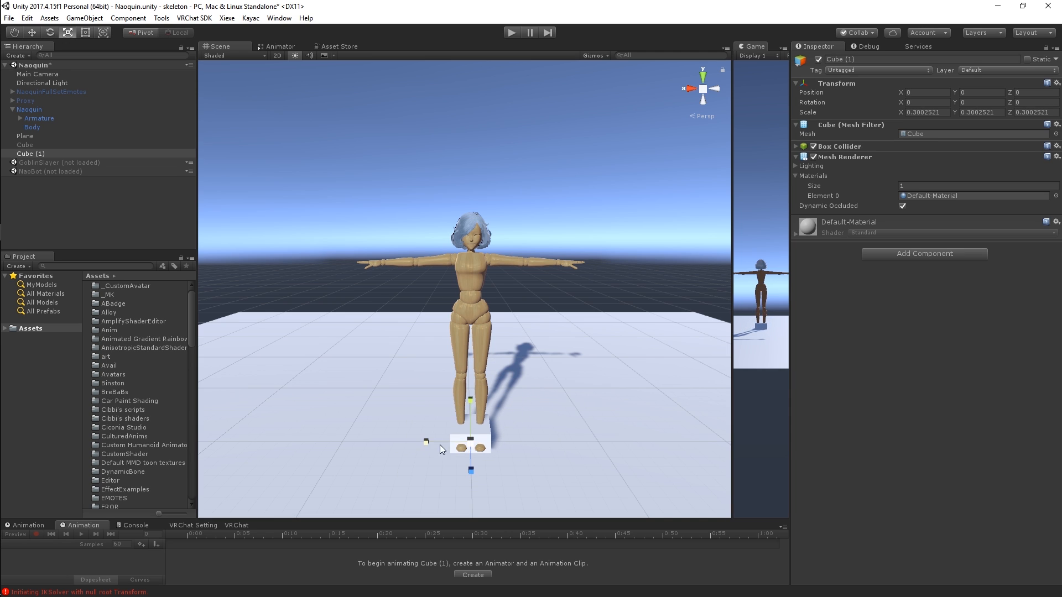
right_click(836, 148)
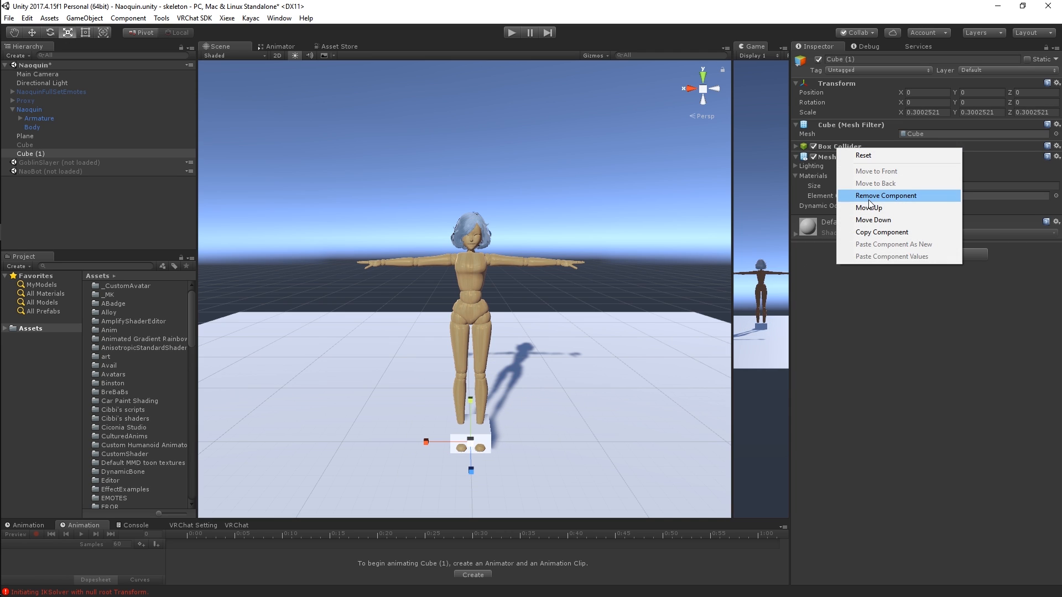
click(863, 195)
key(w)
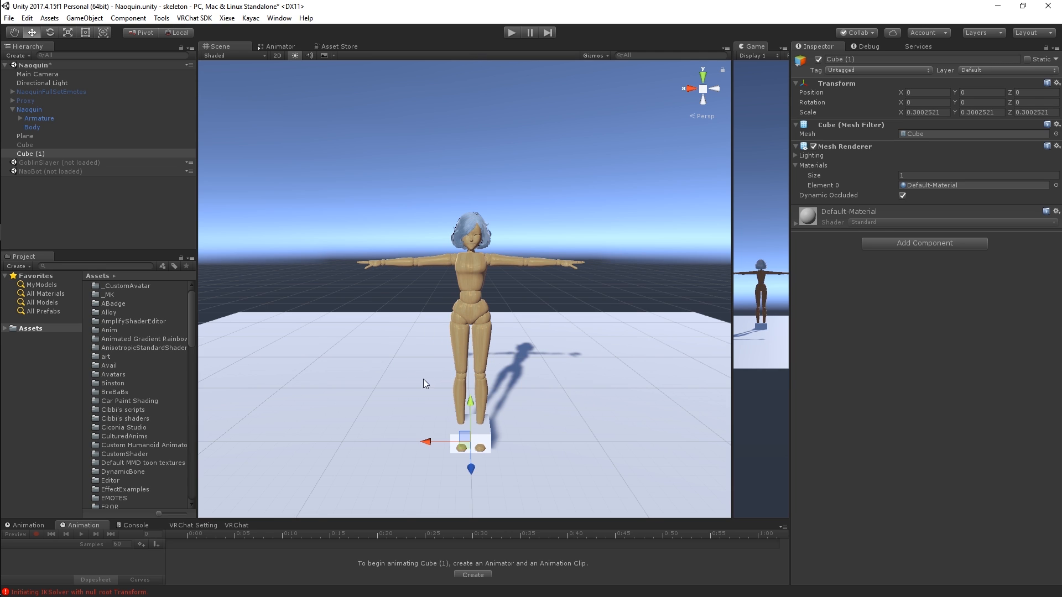
- Parent the new cube to Naoquin and rename it Cube
alt+drag(423, 380, 555, 388)
drag(42, 153, 46, 109)
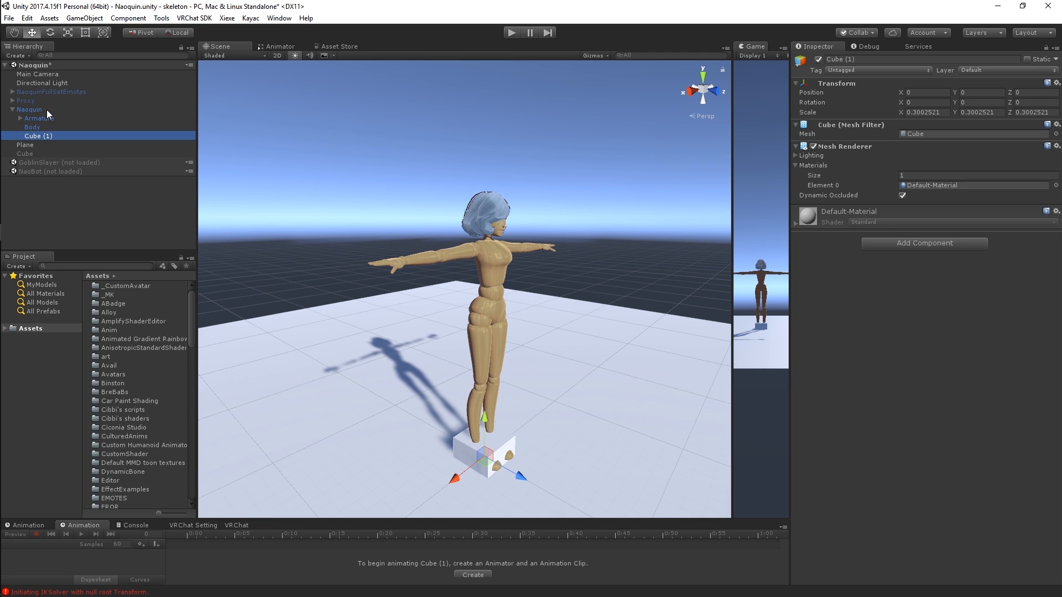
click(77, 137)
click(77, 134)
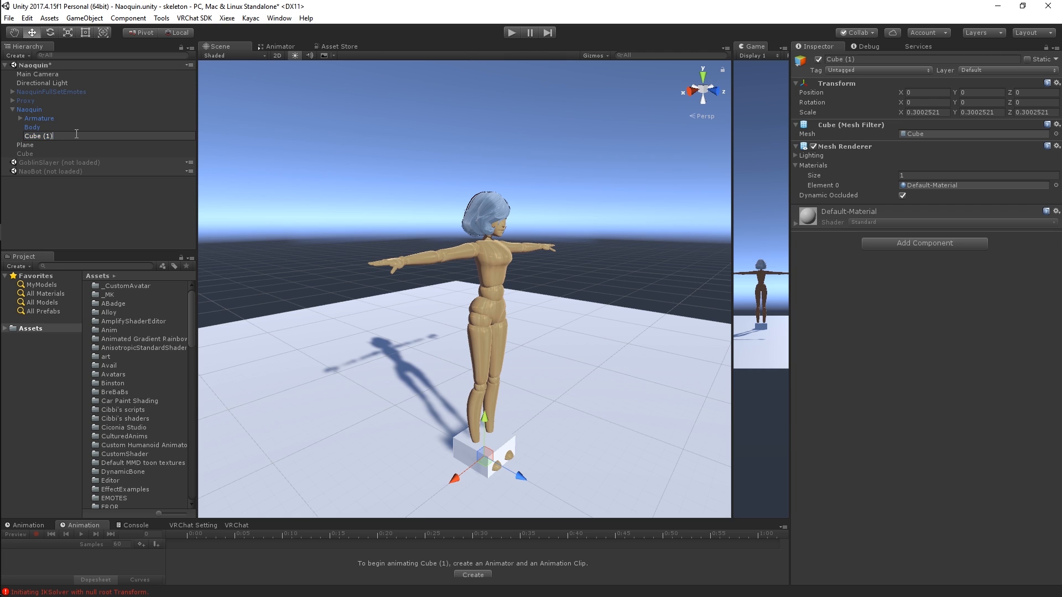
key(BackSpace)
key(BackSpace)
key(Return)
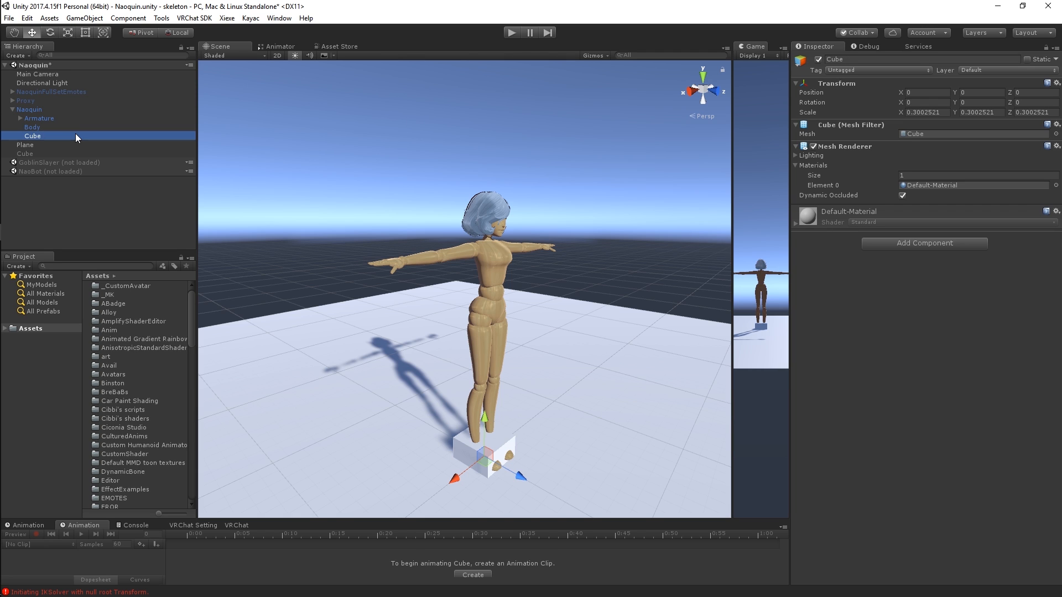
- Scale the Cube under Naoquin down uniformly to about 0.255
alt+drag(240, 376, 358, 384)
scroll(361, 384, up, 2)
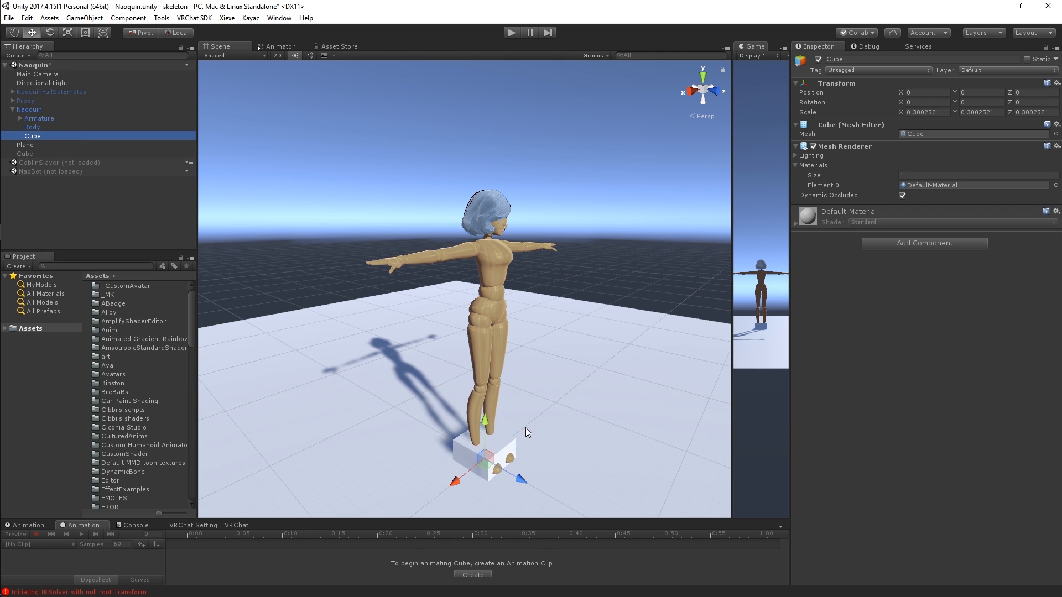
key(r)
click(485, 457)
drag(485, 458, 477, 463)
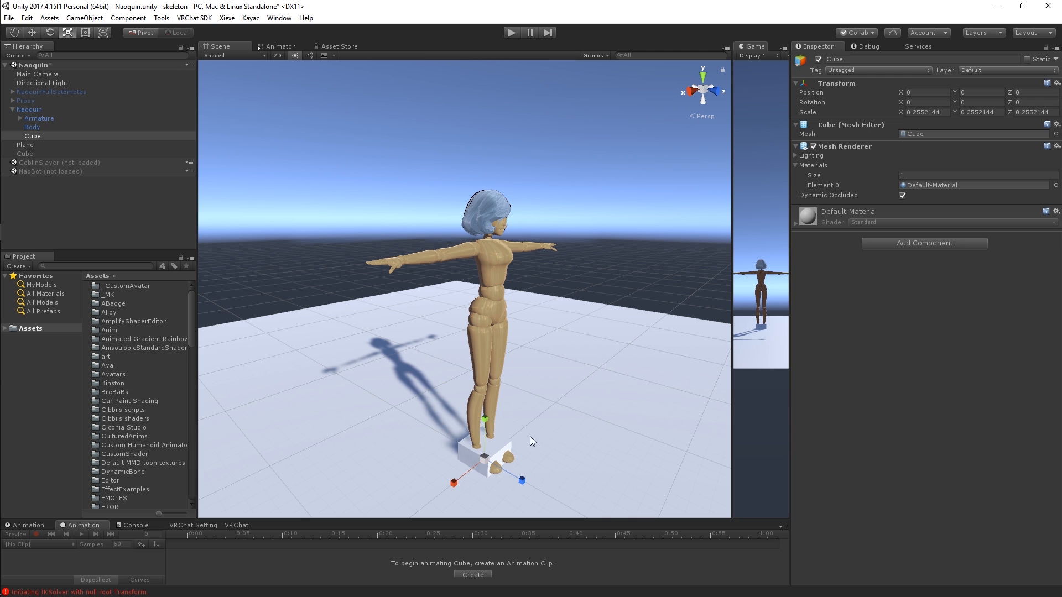
- Move the Cube up behind Naoquin's upper back, to about Y 1.339 and Z -0.173
key(w)
alt+drag(360, 404, 504, 403)
middle_drag(608, 402, 609, 376)
drag(528, 402, 510, 400)
drag(468, 353, 501, 197)
alt+drag(501, 197, 423, 251)
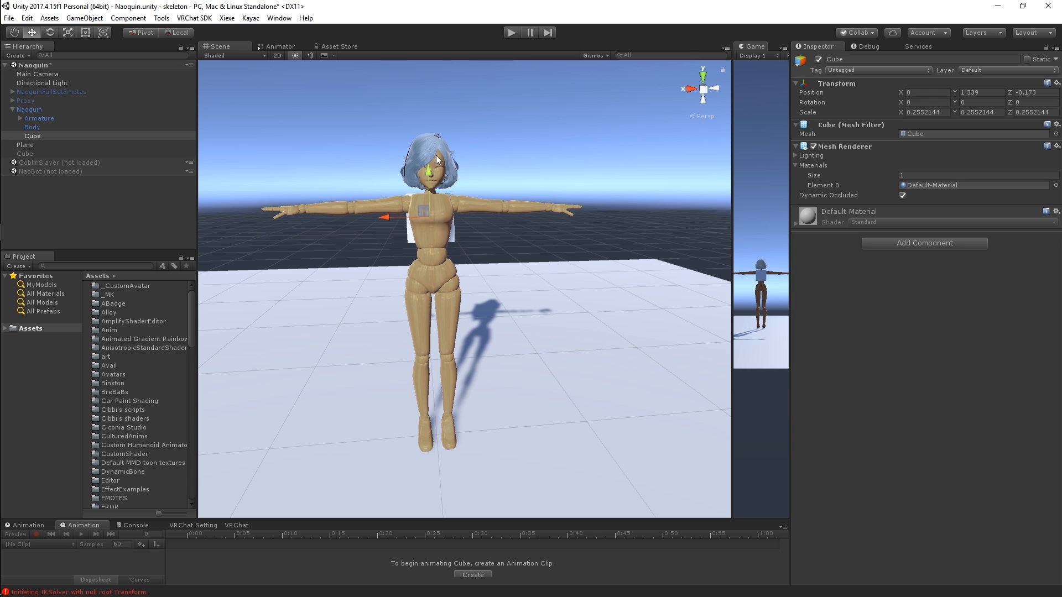
- Create an empty child object under Naoquin's Chest bone and name it ChestTarget
click(20, 118)
click(26, 128)
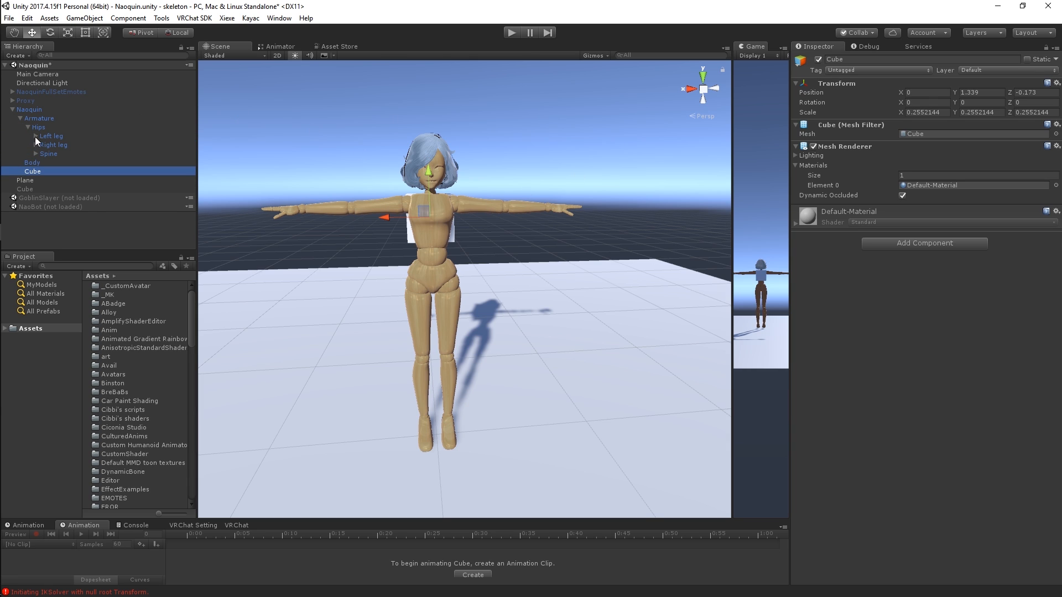
click(35, 154)
click(50, 164)
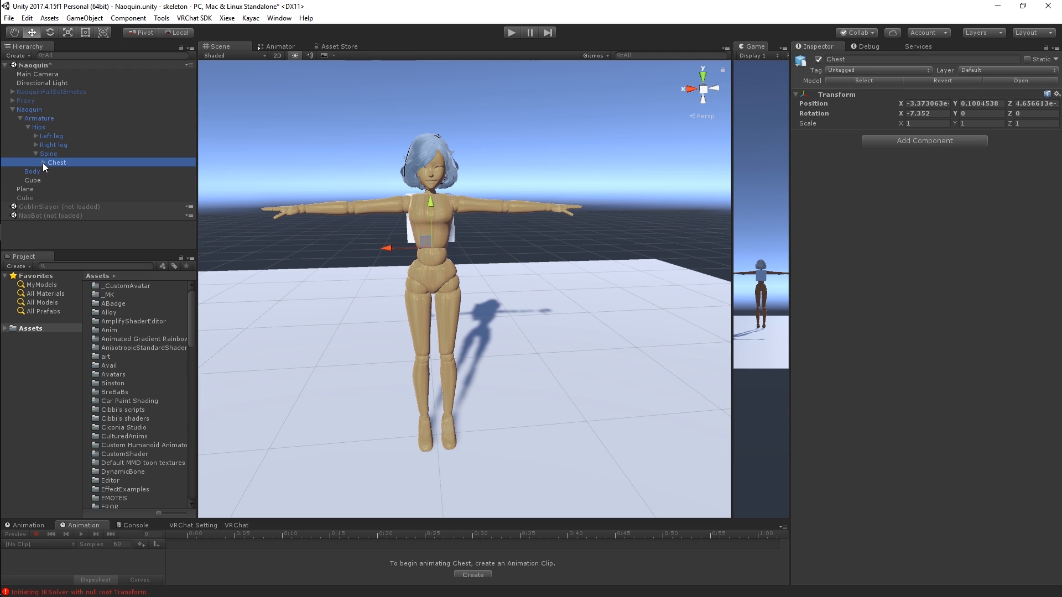
click(43, 163)
scroll(395, 246, up, 3)
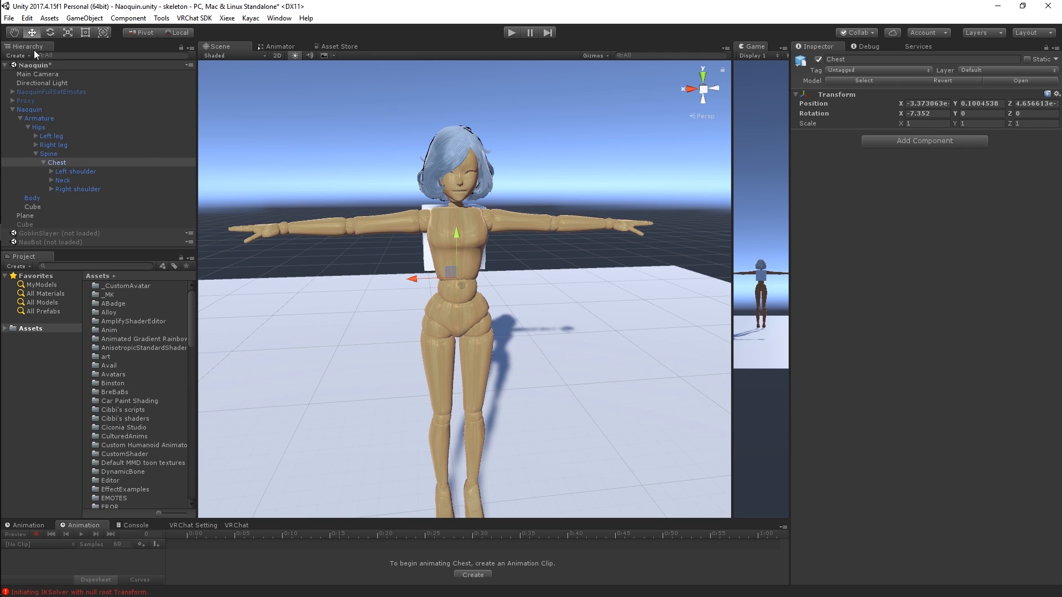
click(16, 55)
click(58, 116)
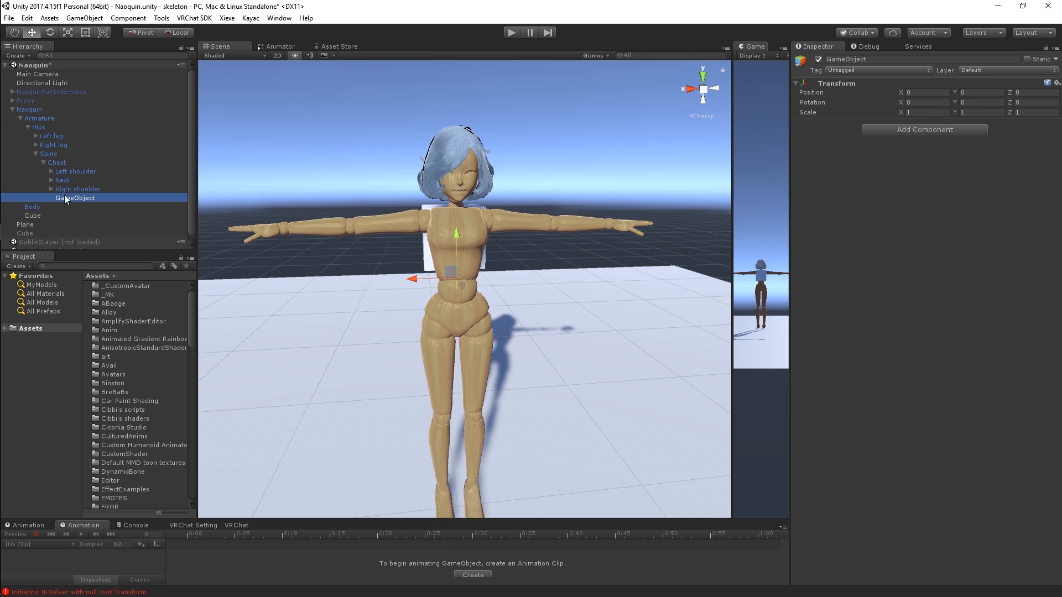
click(86, 193)
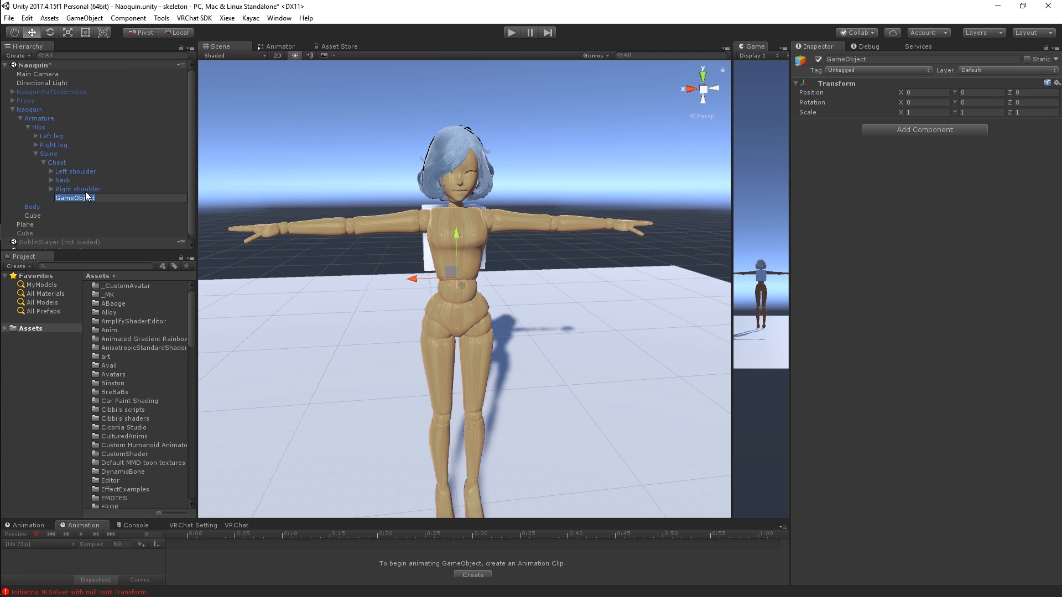
text(ChestTarget)
key(Return)
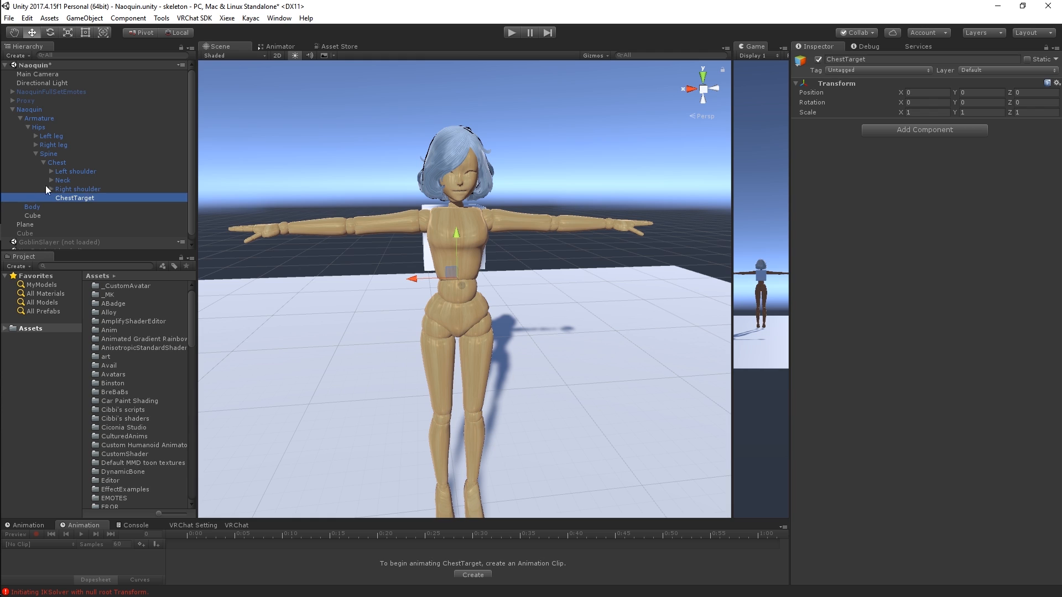
- Parent Cube to the Chest bone and copy its Transform values onto ChestTarget
click(35, 215)
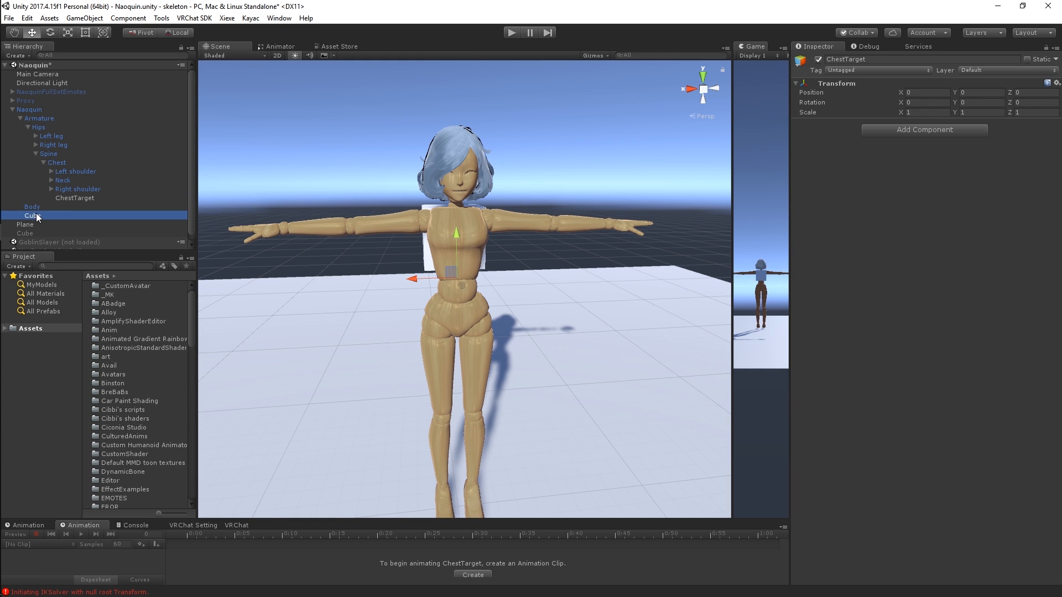
drag(35, 214, 63, 191)
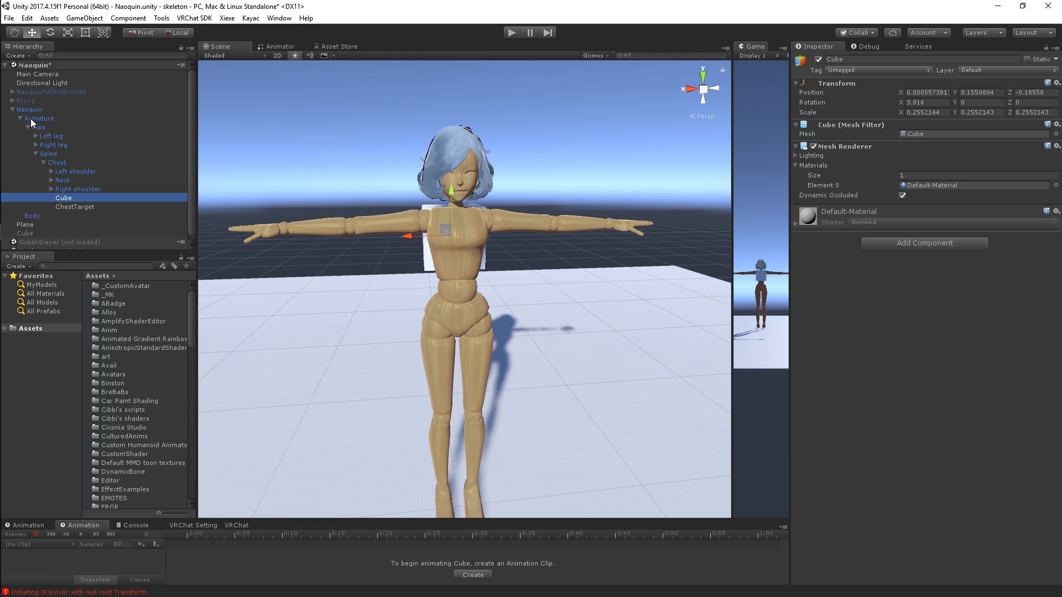
click(65, 208)
click(73, 197)
right_click(839, 88)
click(886, 130)
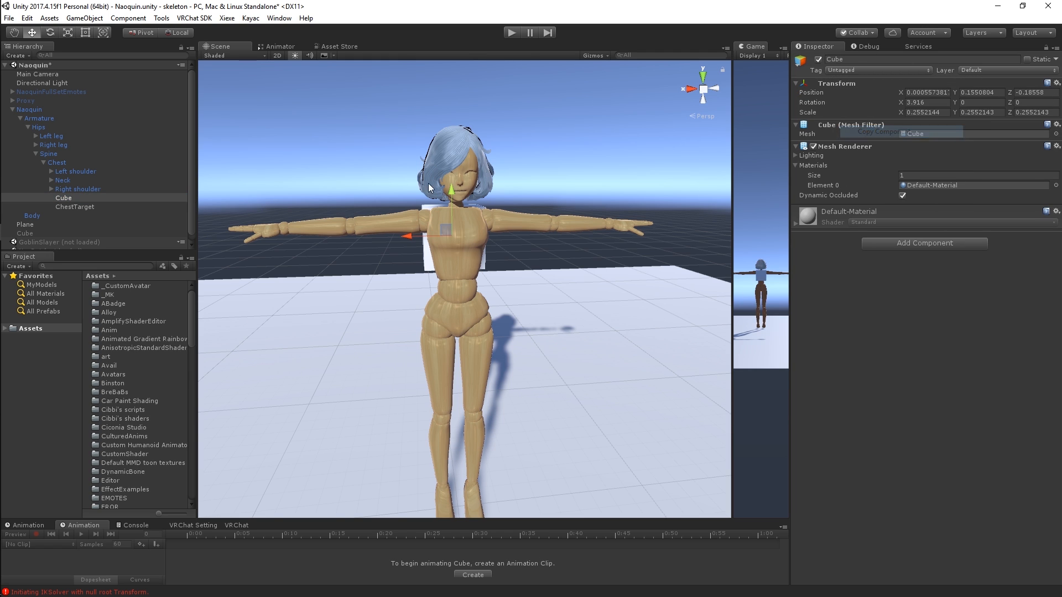
click(87, 207)
right_click(855, 90)
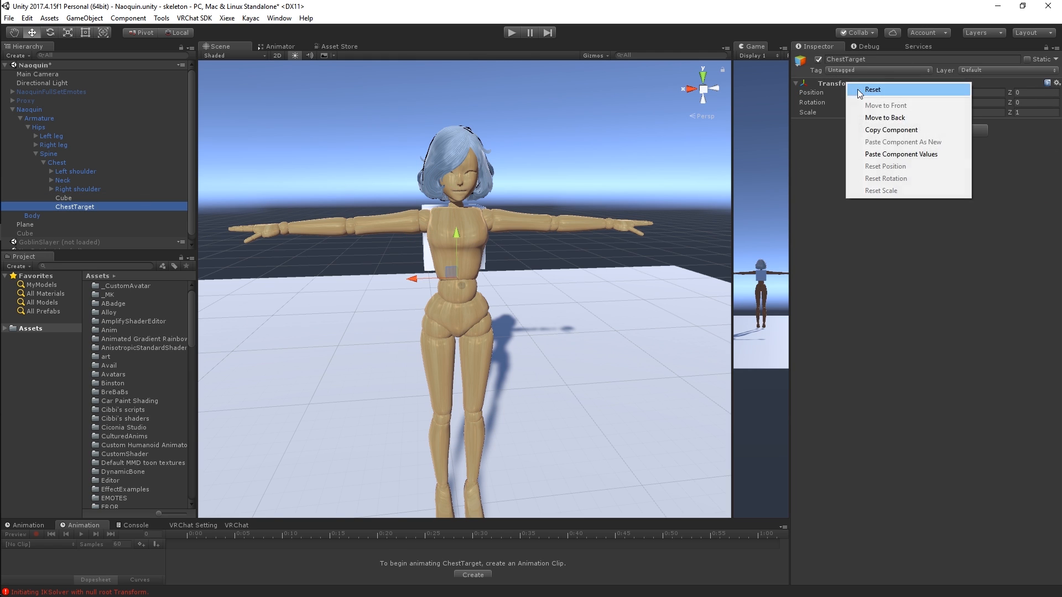
click(907, 153)
scroll(61, 196, down, 1)
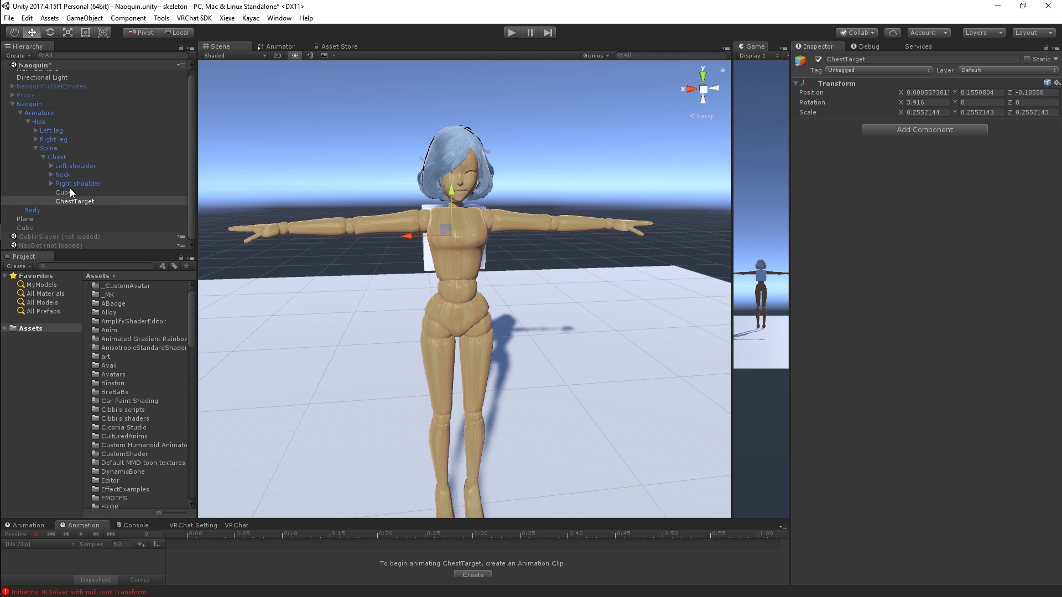
- Create an empty child object under Naoquin's Right wrist bone and name it HandTarget
middle_drag(372, 233, 396, 233)
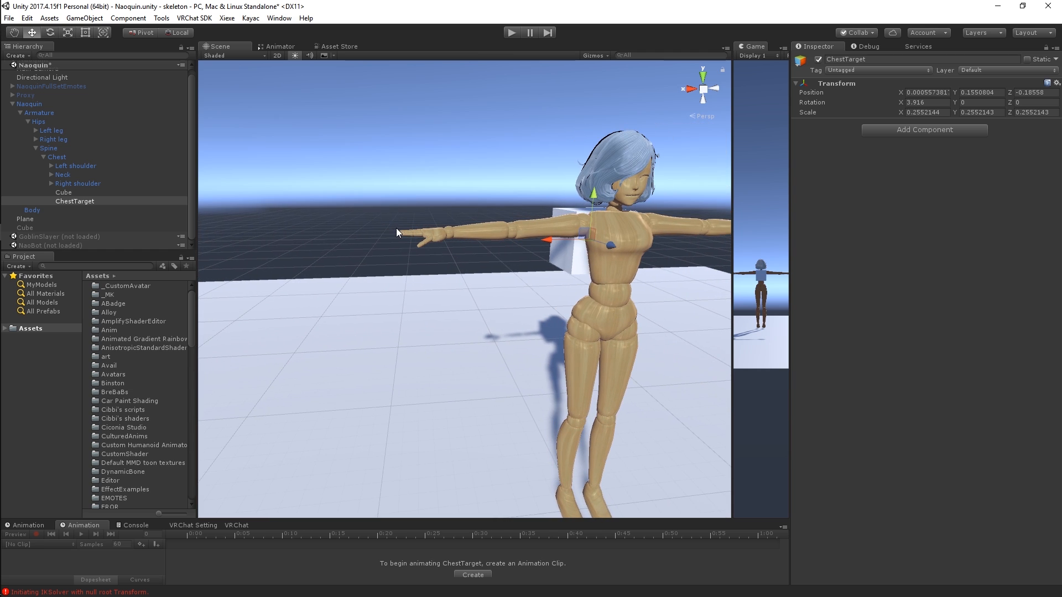
click(50, 183)
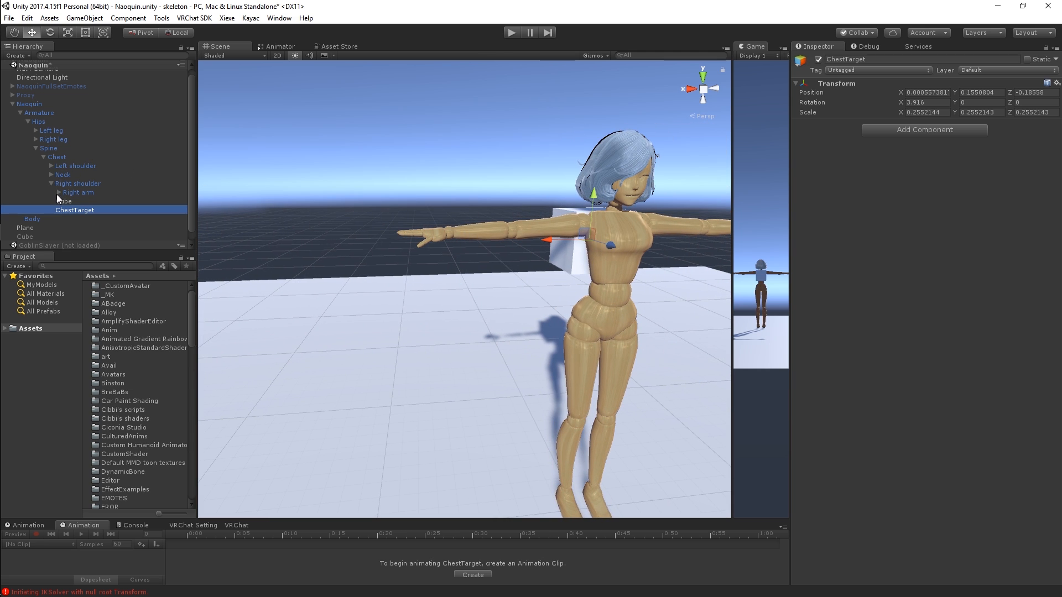
click(59, 193)
click(67, 201)
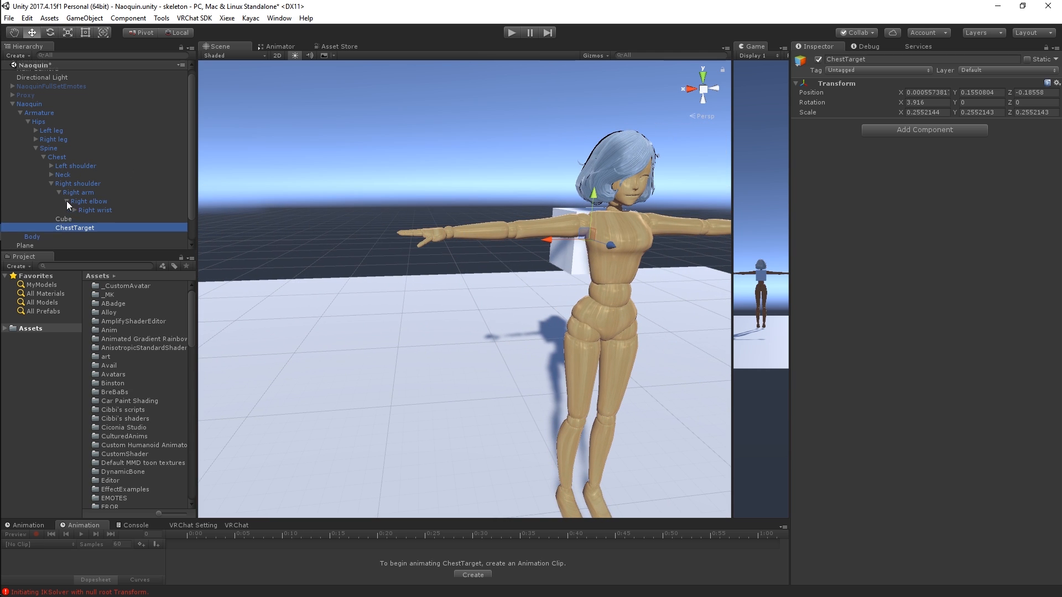
click(74, 210)
click(92, 210)
scroll(102, 151, down, 3)
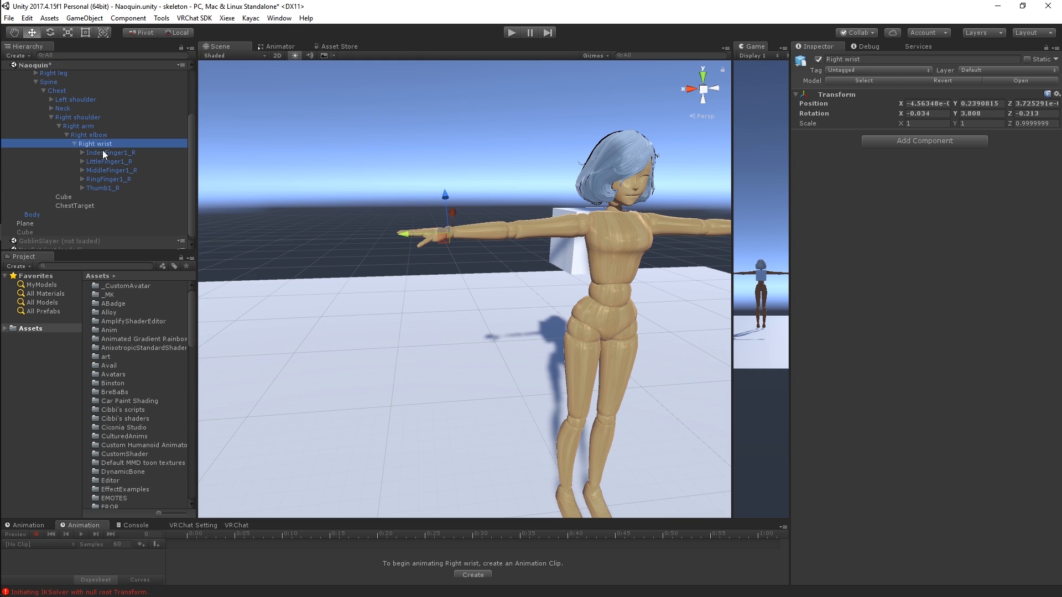
click(21, 55)
click(74, 120)
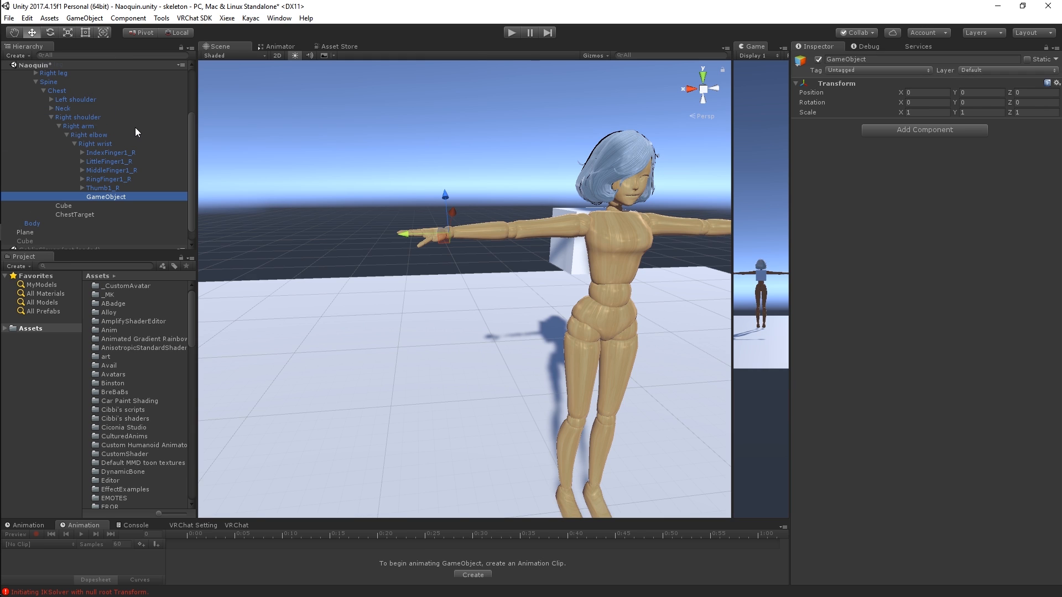
text(HandTarget)
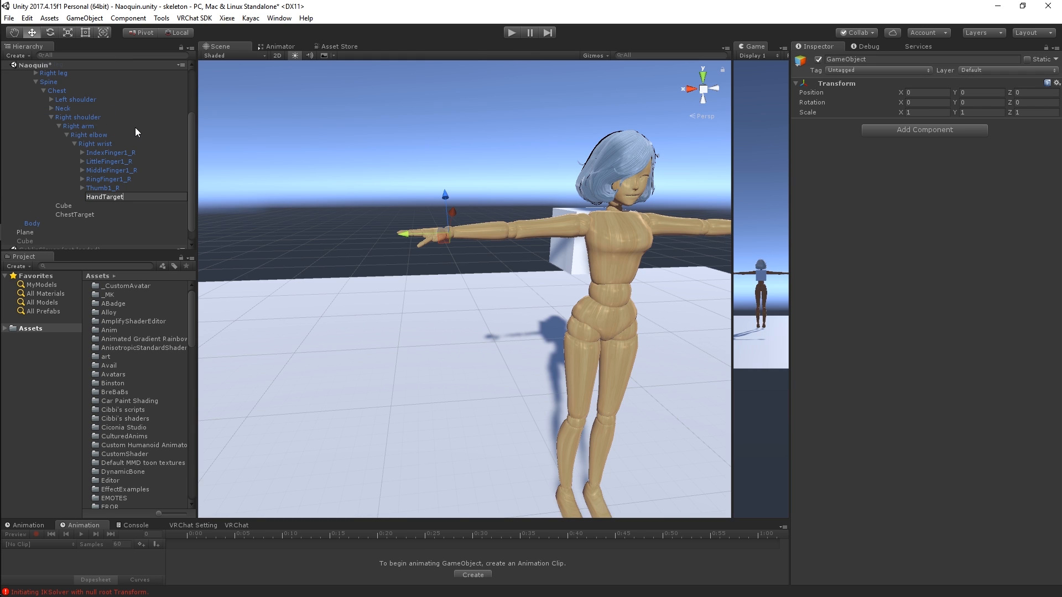
key(Return)
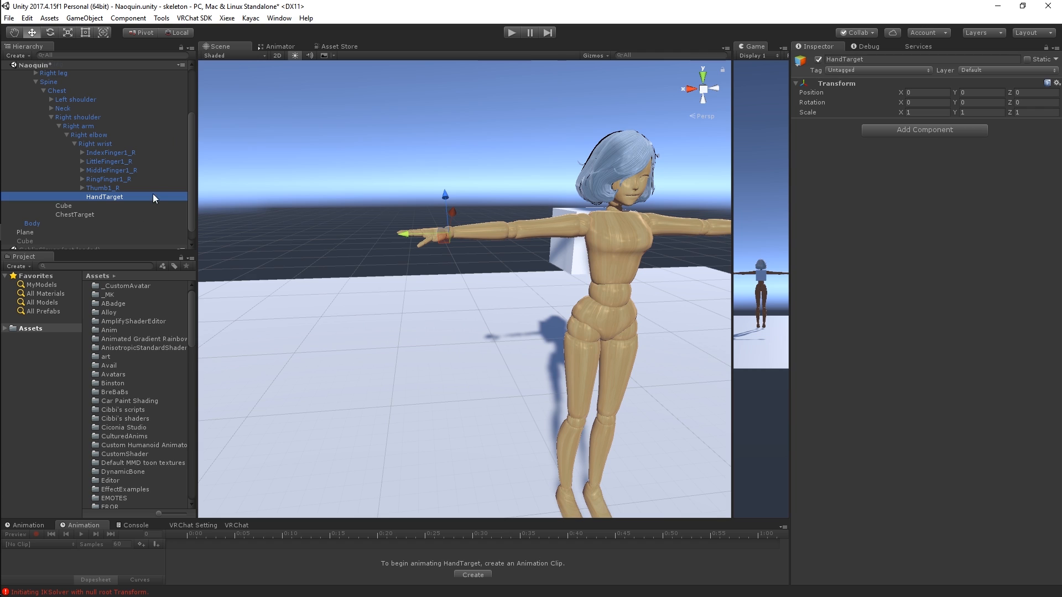
- Parent Cube to the Right wrist bone, then reset its position and move it just beyond the fingertips, to about X -0.006, Y 0.283, Z 0.008
drag(54, 206, 104, 192)
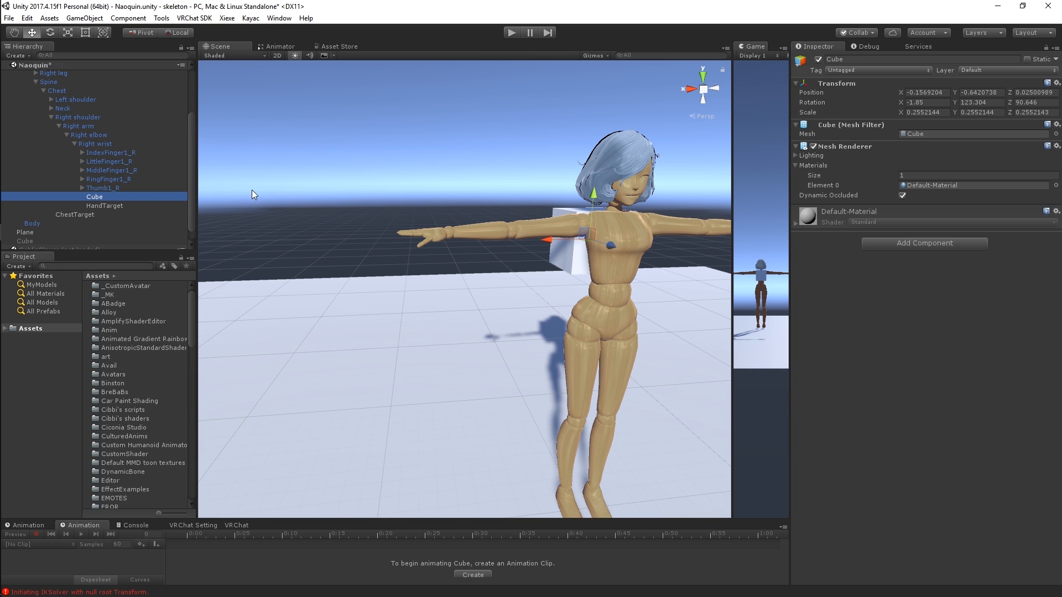
right_click(832, 84)
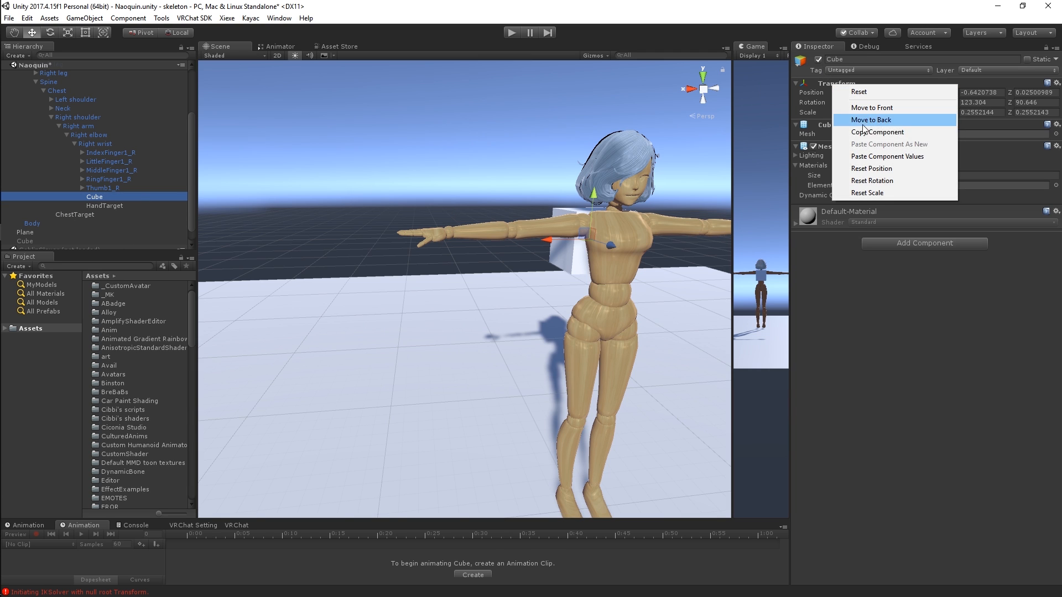
click(880, 167)
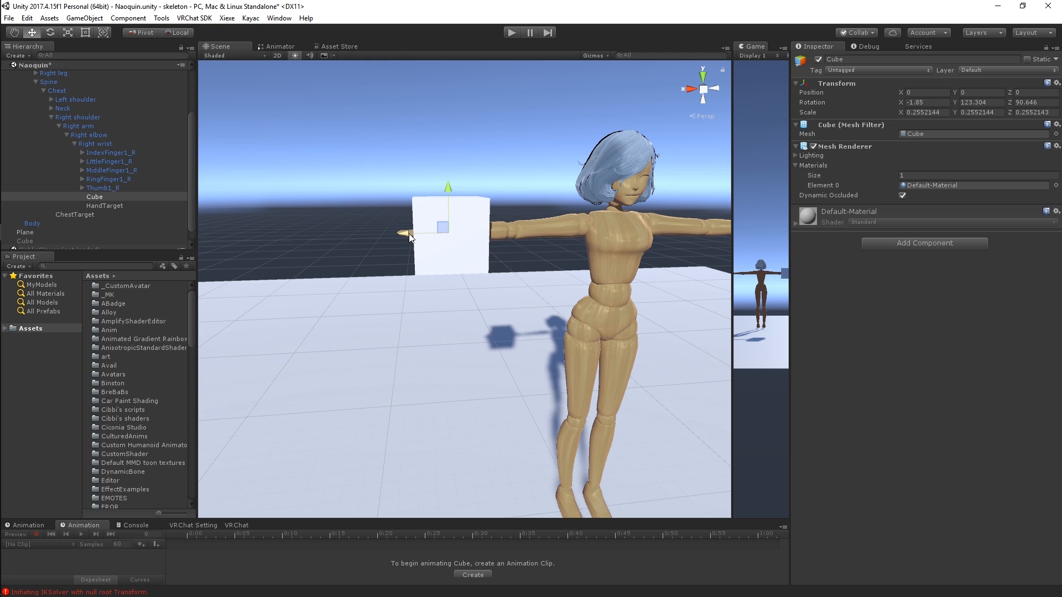
drag(409, 233, 340, 252)
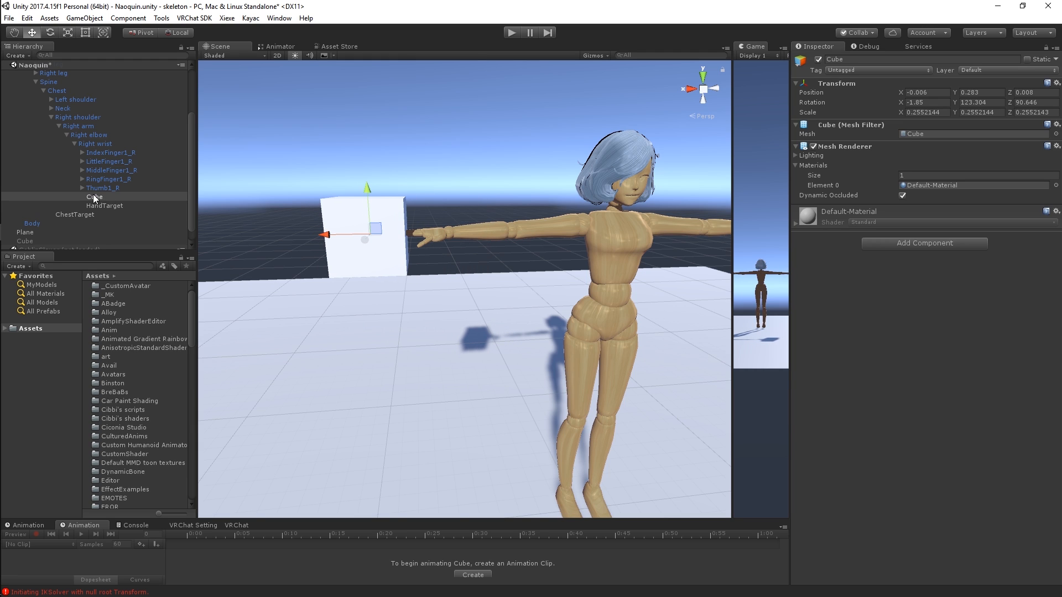
- Copy the Cube's Transform values onto HandTarget
right_click(830, 85)
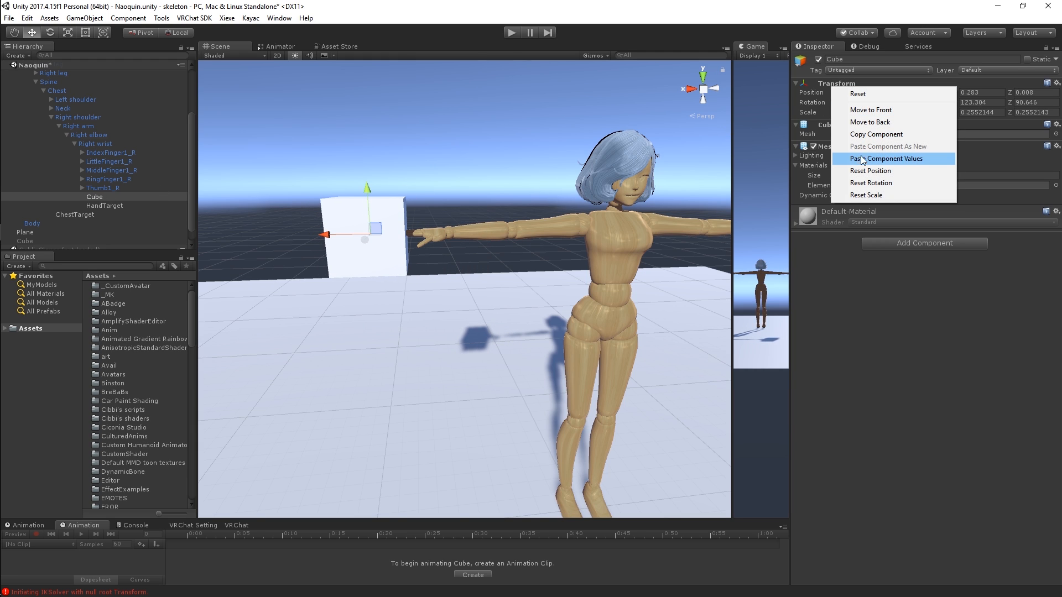
click(866, 134)
click(113, 206)
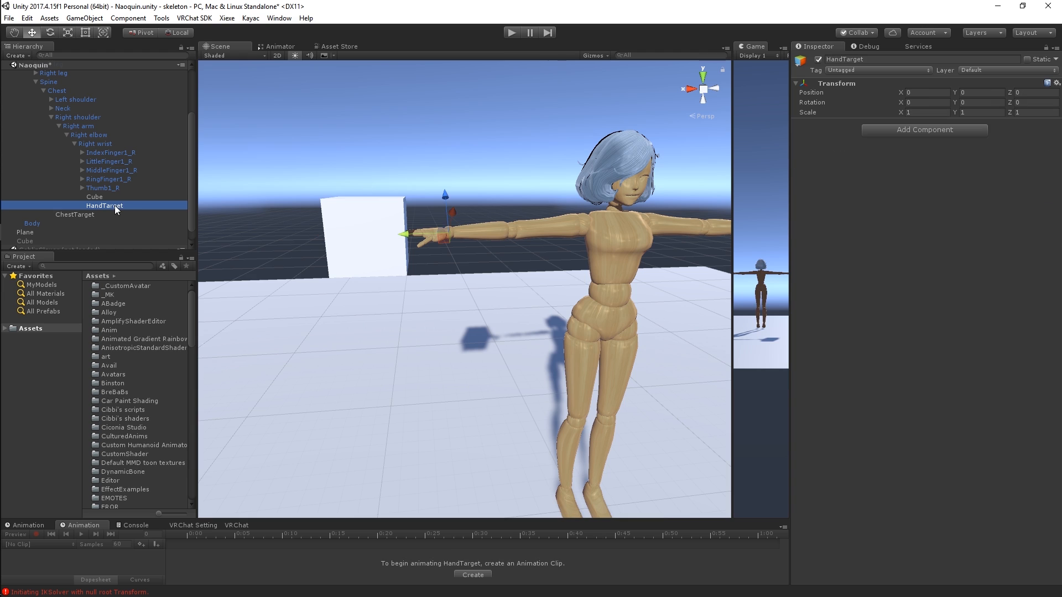
right_click(831, 86)
click(884, 158)
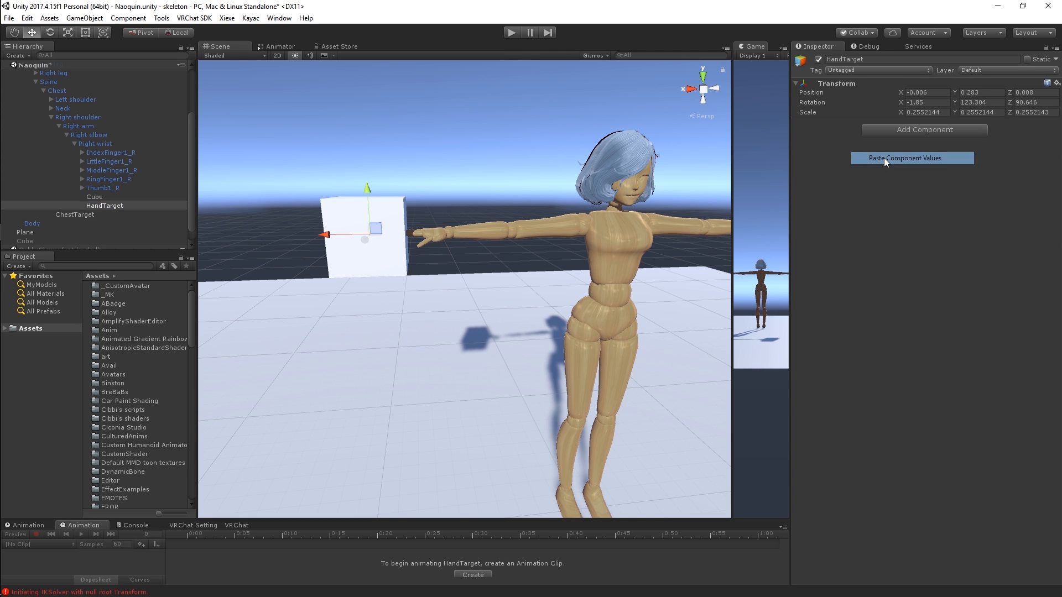
- Parent Cube back to the Chest bone and paste ChestTarget's Transform values onto it
click(101, 194)
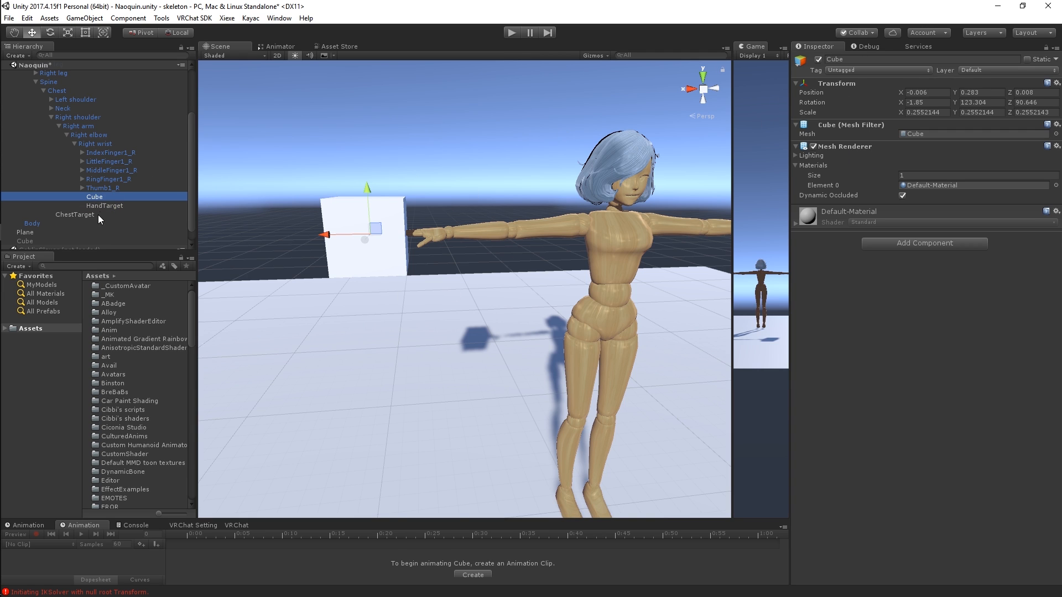
drag(98, 195, 92, 217)
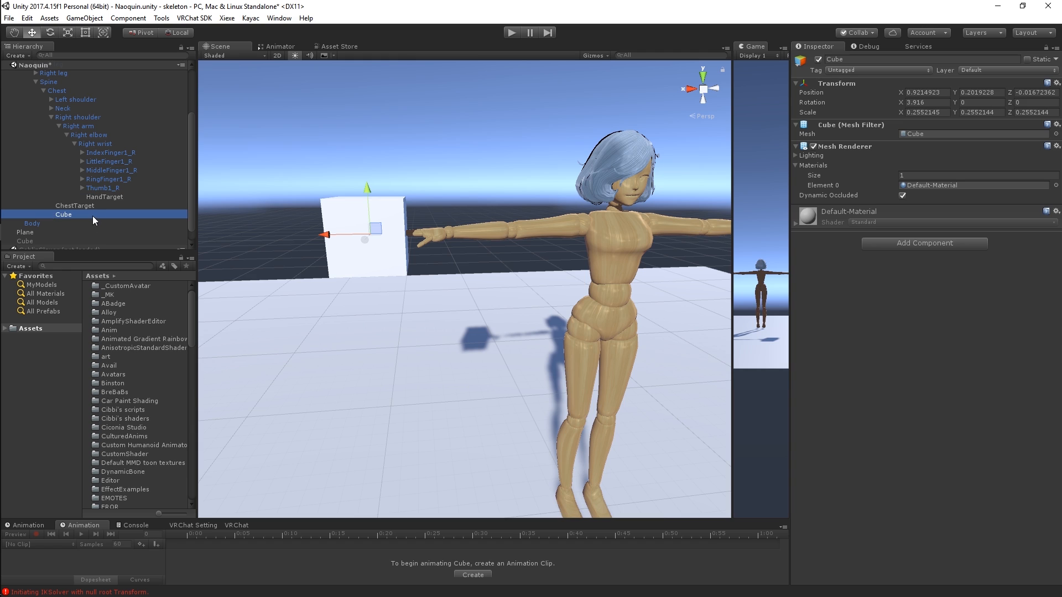
click(91, 206)
right_click(844, 83)
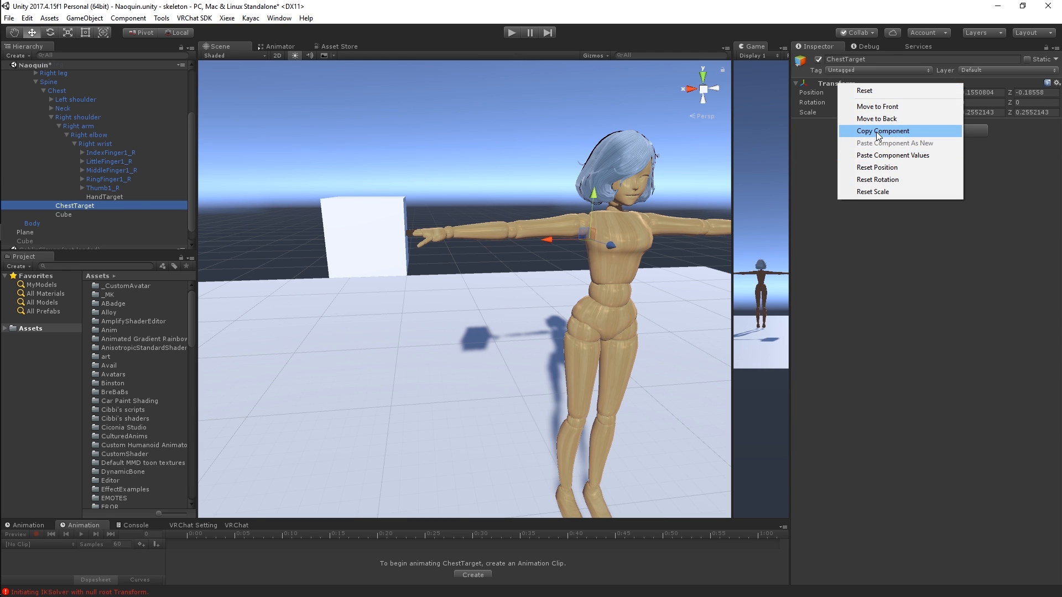
click(877, 131)
click(83, 214)
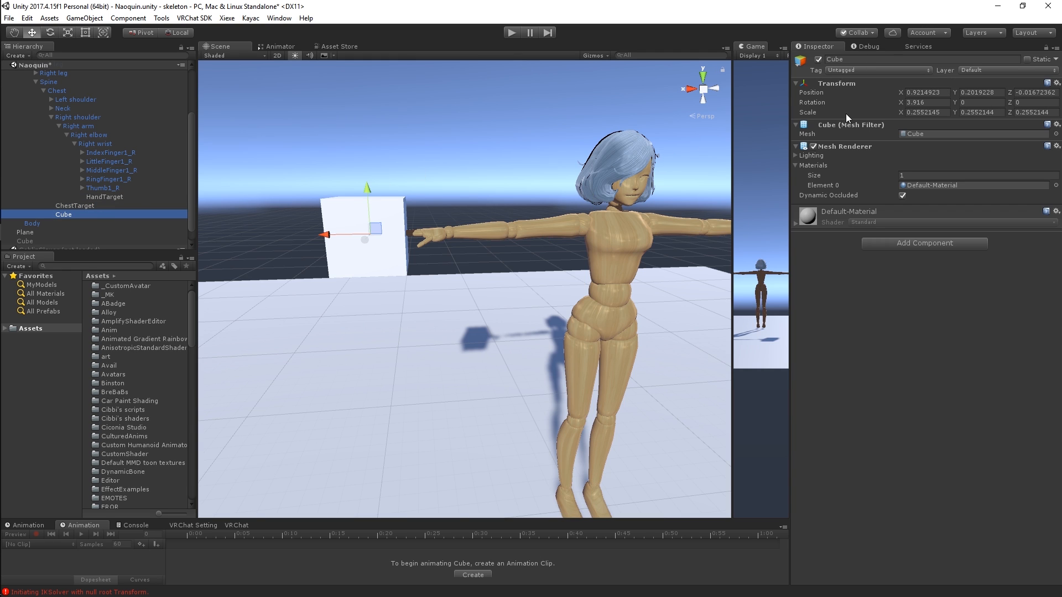
right_click(837, 81)
click(879, 155)
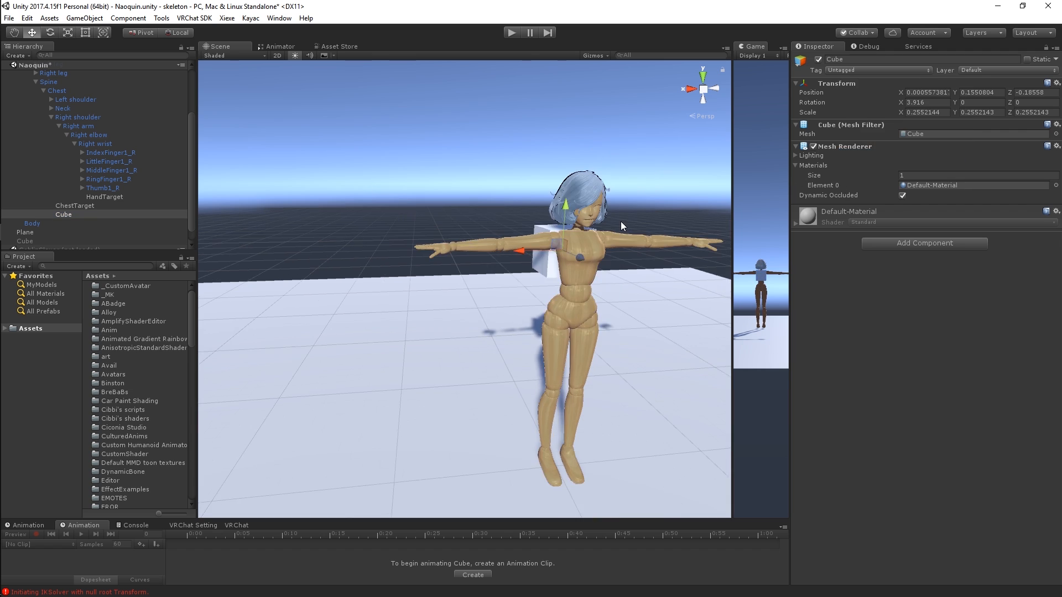
- Move Cube out of the Chest bone so it sits directly under Naoquin, collapse the Armature hierarchy, and save the scene
middle_drag(620, 221, 506, 154)
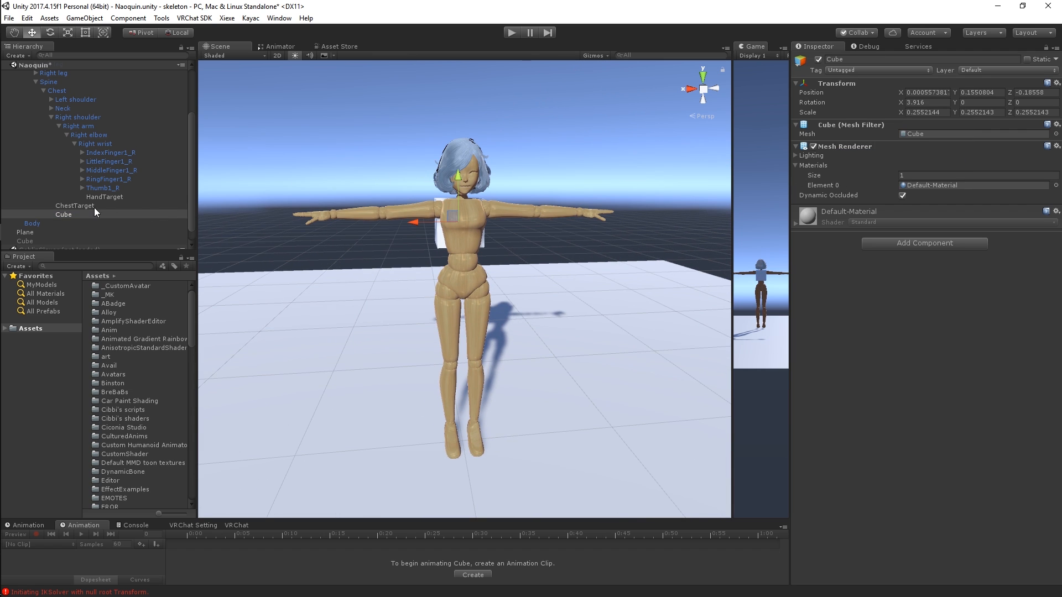
drag(71, 213, 68, 227)
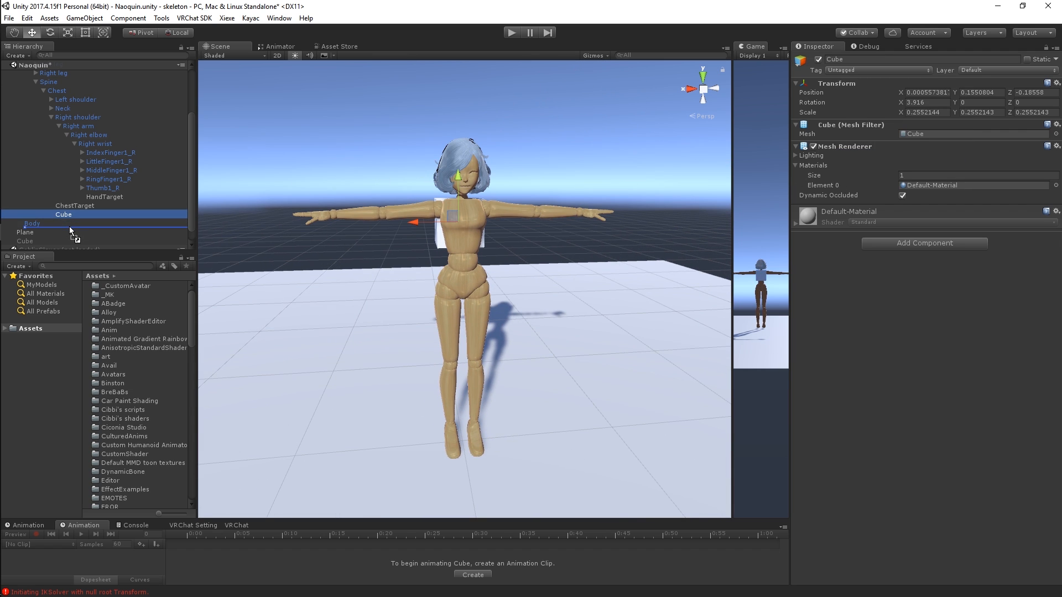
scroll(38, 112, up, 3)
click(35, 148)
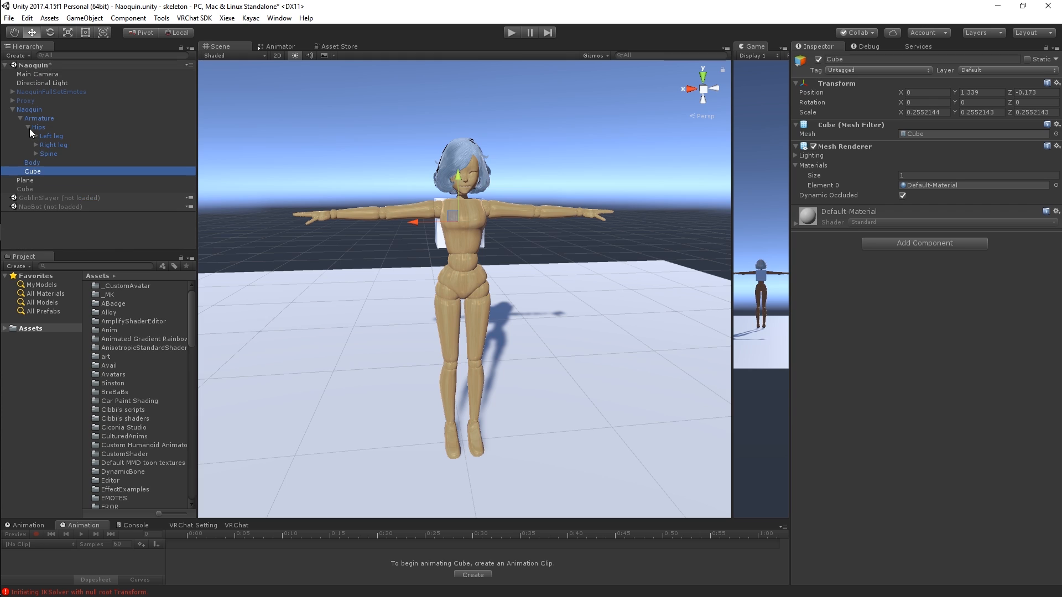
click(29, 128)
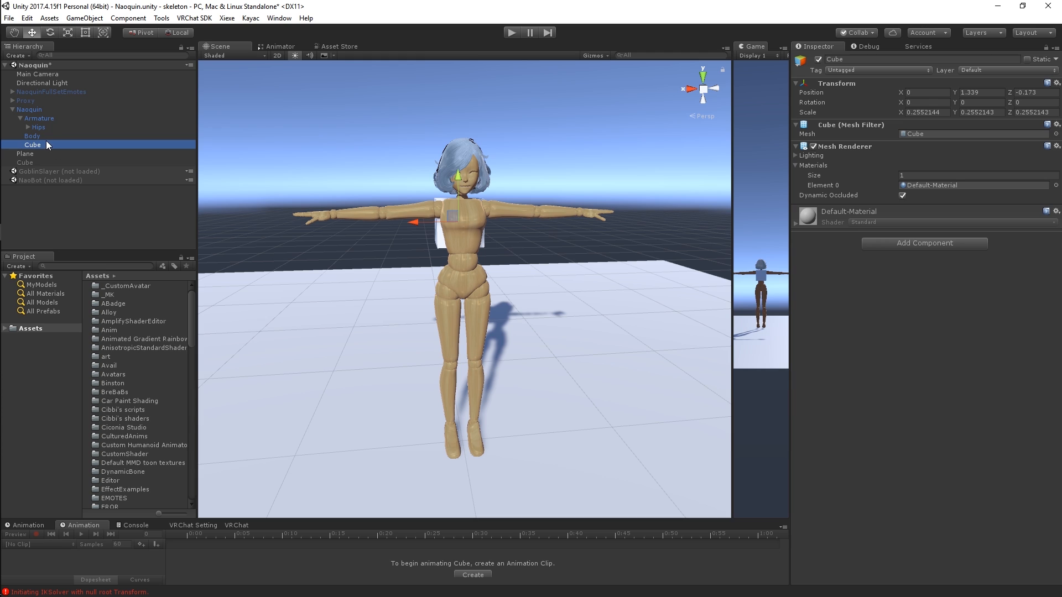
click(20, 119)
scroll(469, 196, down, 2)
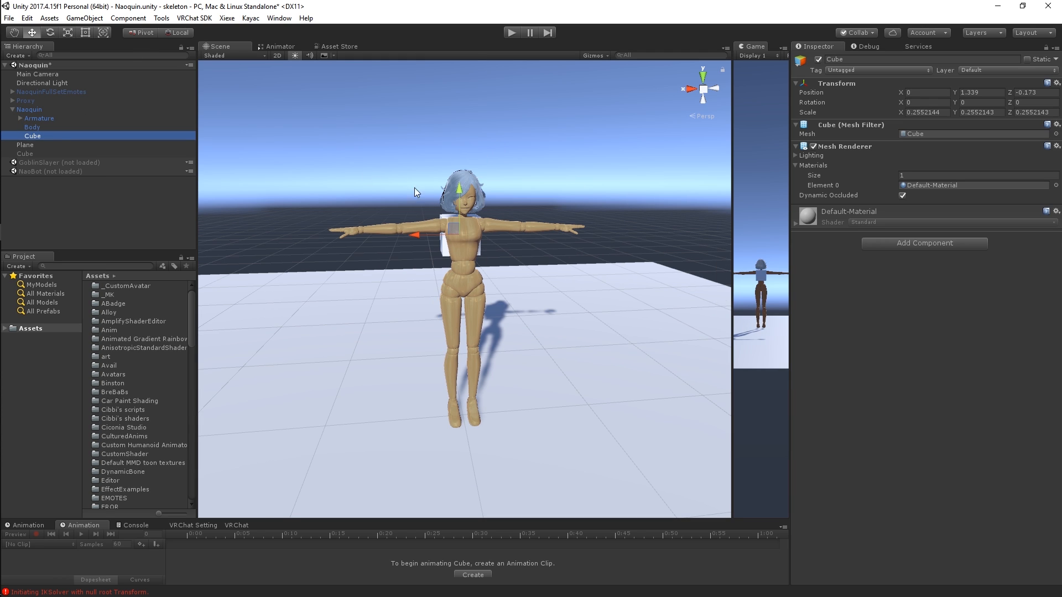
right_click(40, 64)
click(55, 86)
- Create an empty child object directly under Naoquin and name it CubeToChest
click(48, 108)
click(17, 55)
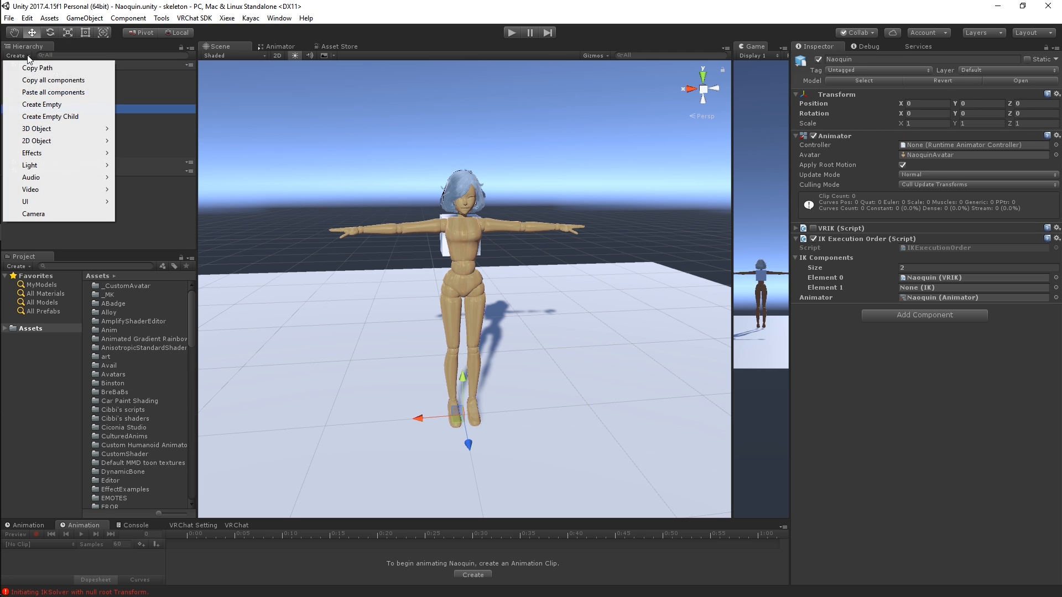
click(54, 116)
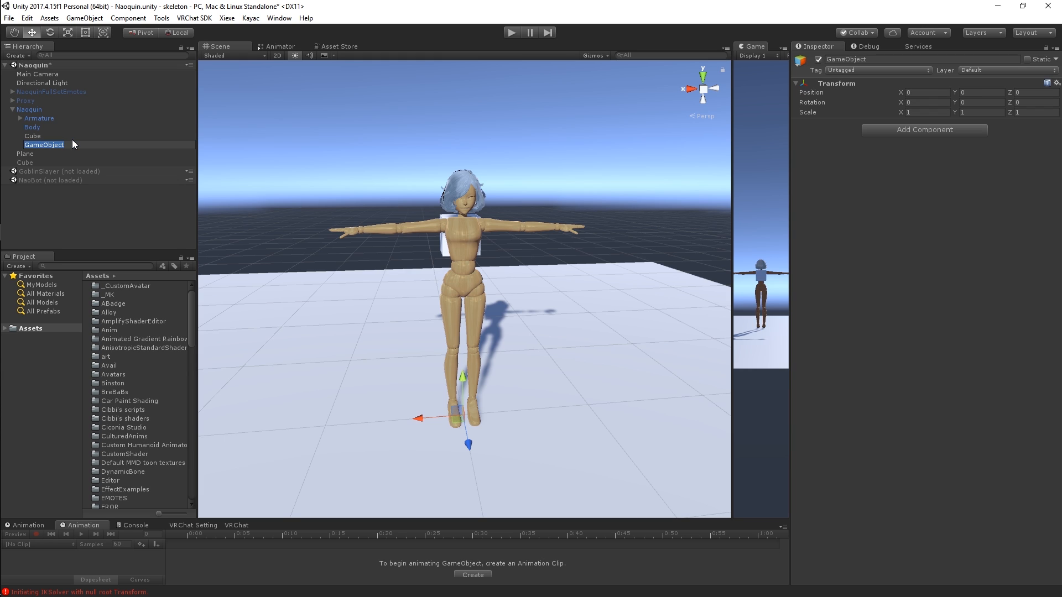
text(CubeToChest)
key(Return)
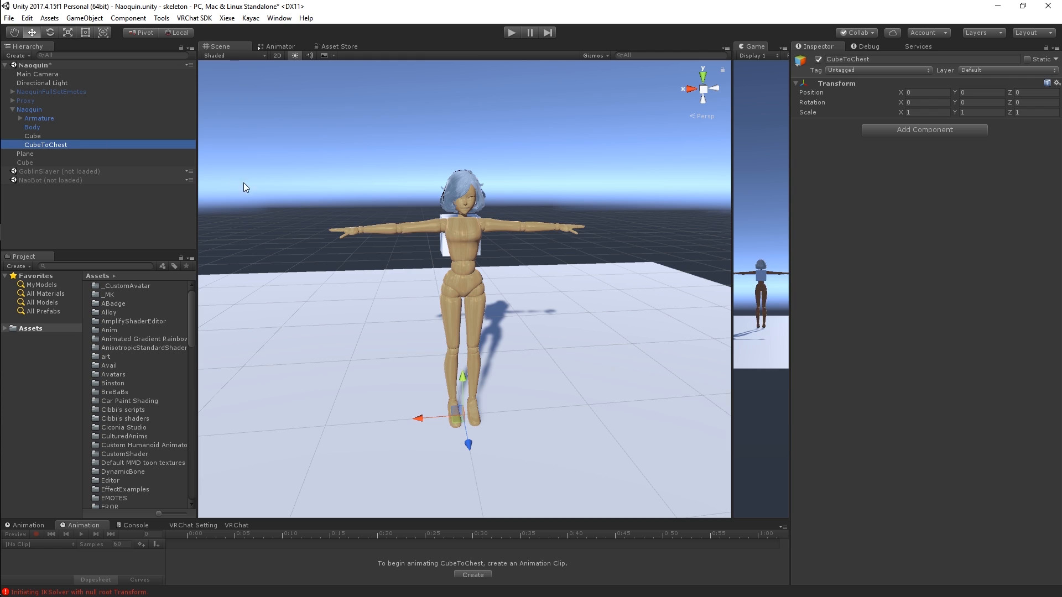
- Create an empty child object under CubeToChest and name it CubeToHand
click(26, 57)
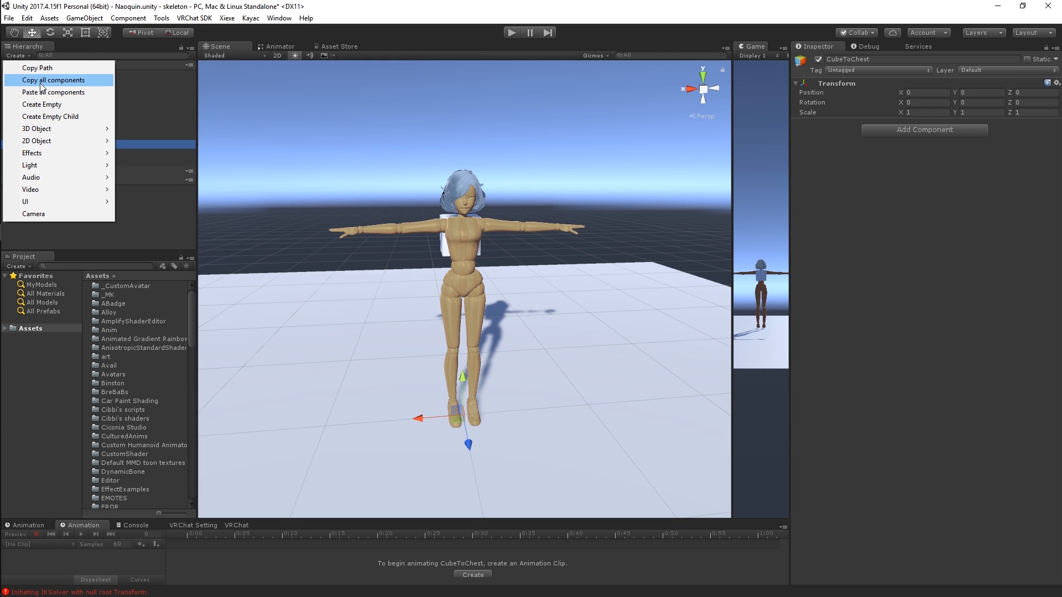
click(50, 116)
key(F2)
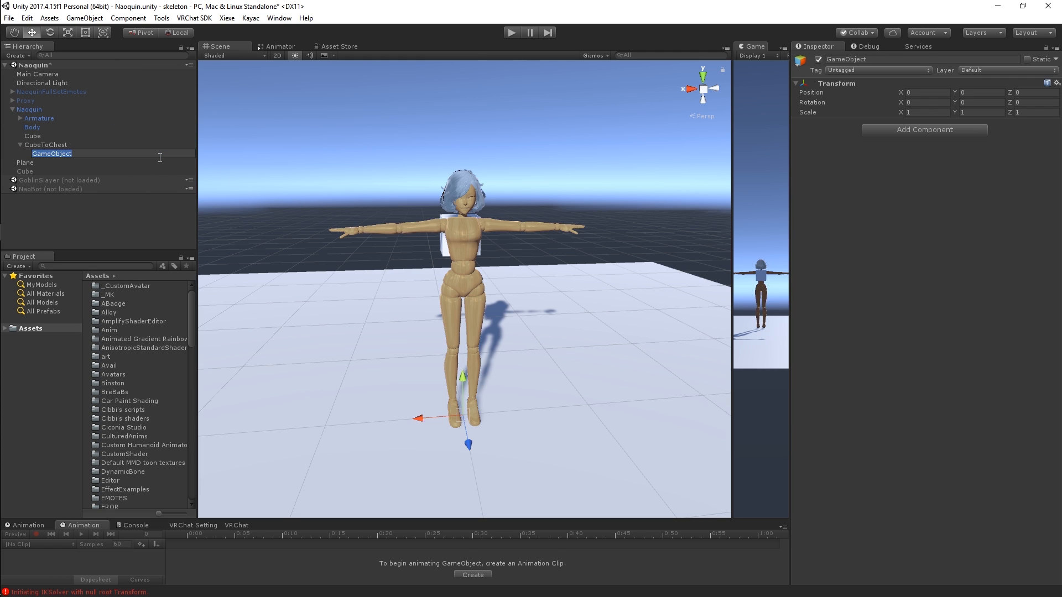
text(CubeToHand)
key(Return)
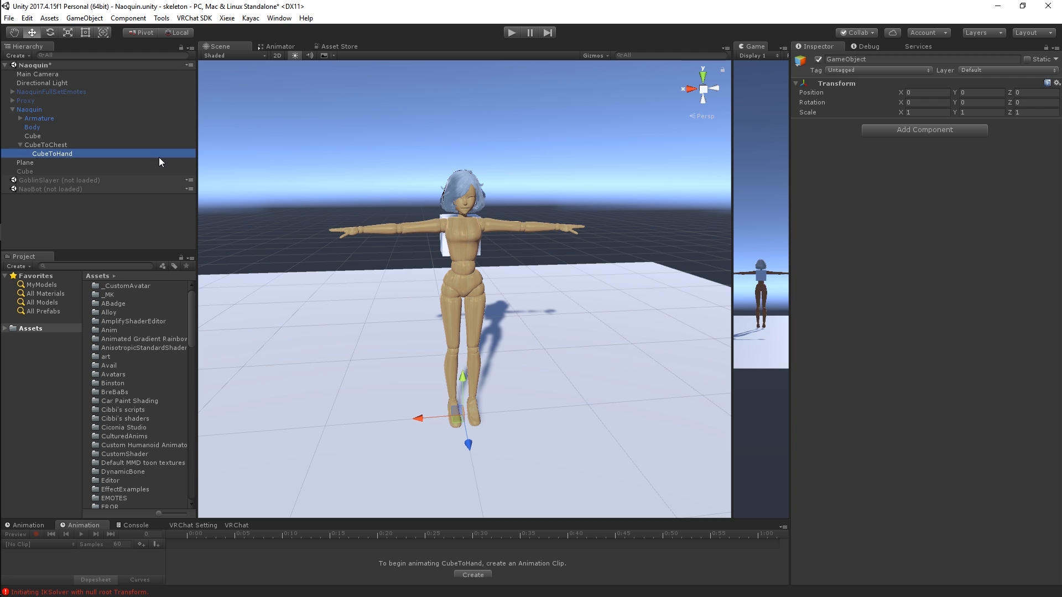
- Add a Limb IK component to CubeToChest and turn off its Fix Transforms option
click(23, 145)
click(912, 130)
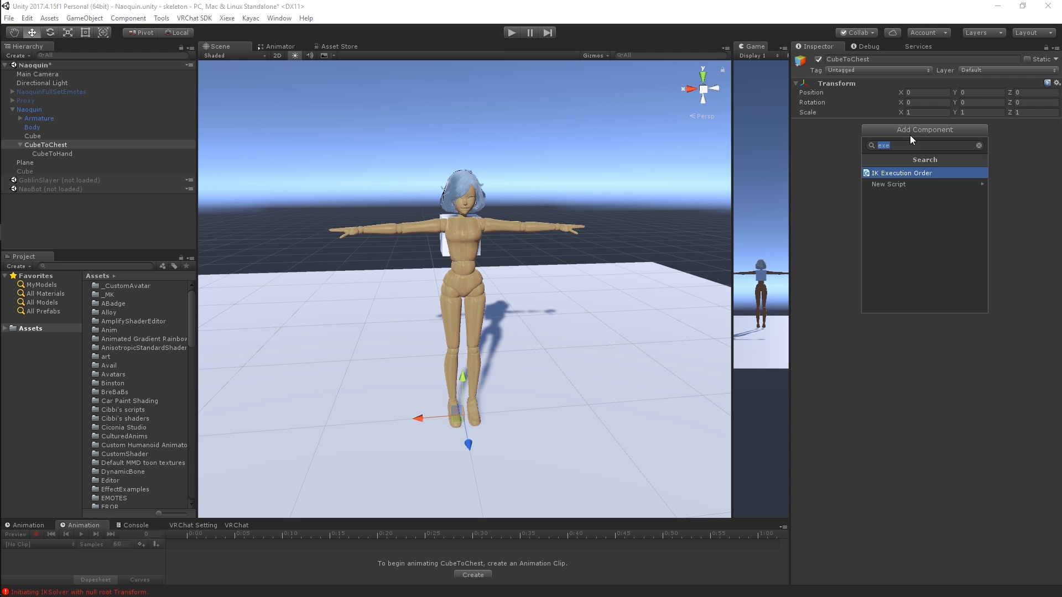
text(limbik)
click(911, 173)
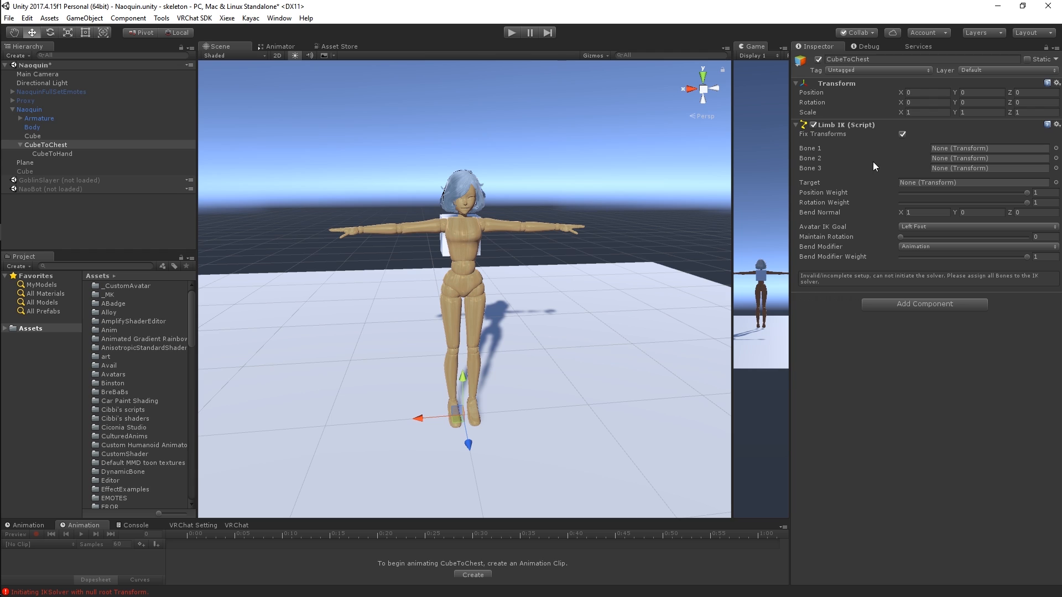
click(904, 133)
- Add a Limb IK component to CubeToHand and turn off its Fix Transforms option
click(81, 153)
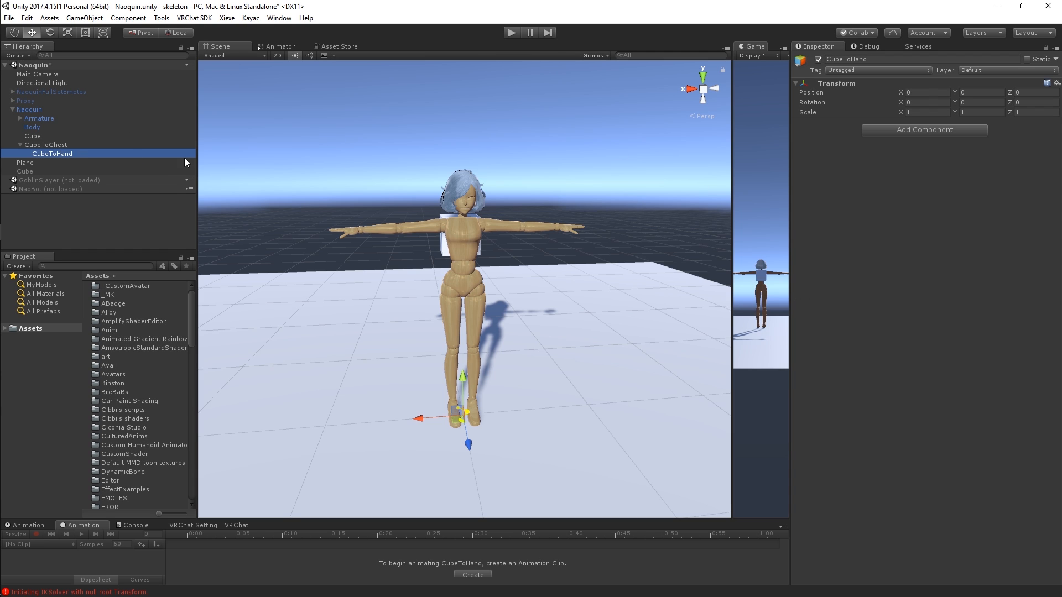
click(888, 129)
click(887, 171)
click(902, 134)
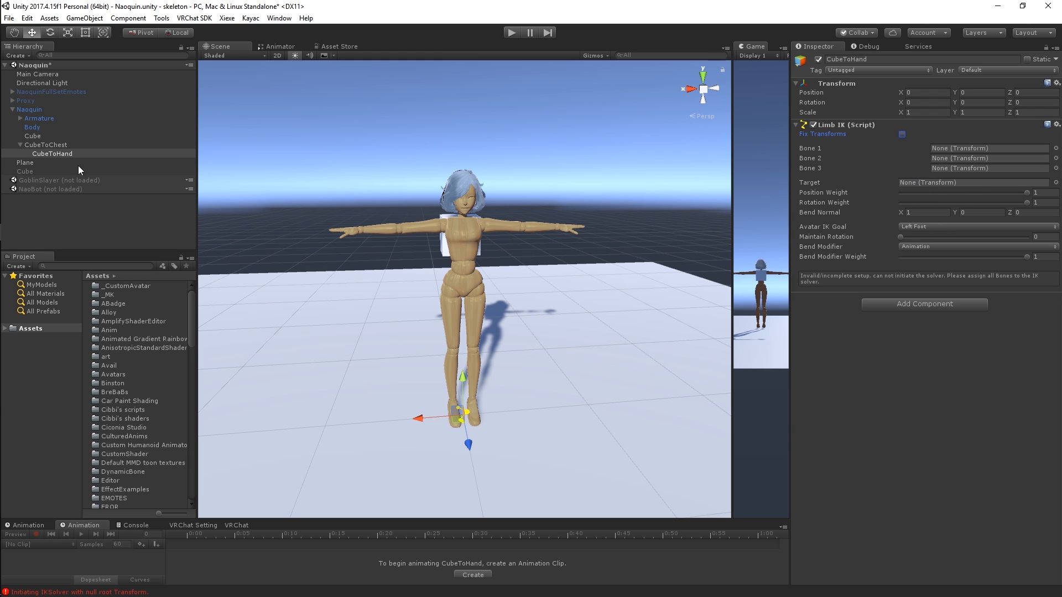
- Set CubeToChest's Limb IK to Avatar IK Goal Right Hand and Bend Modifier Target
click(77, 146)
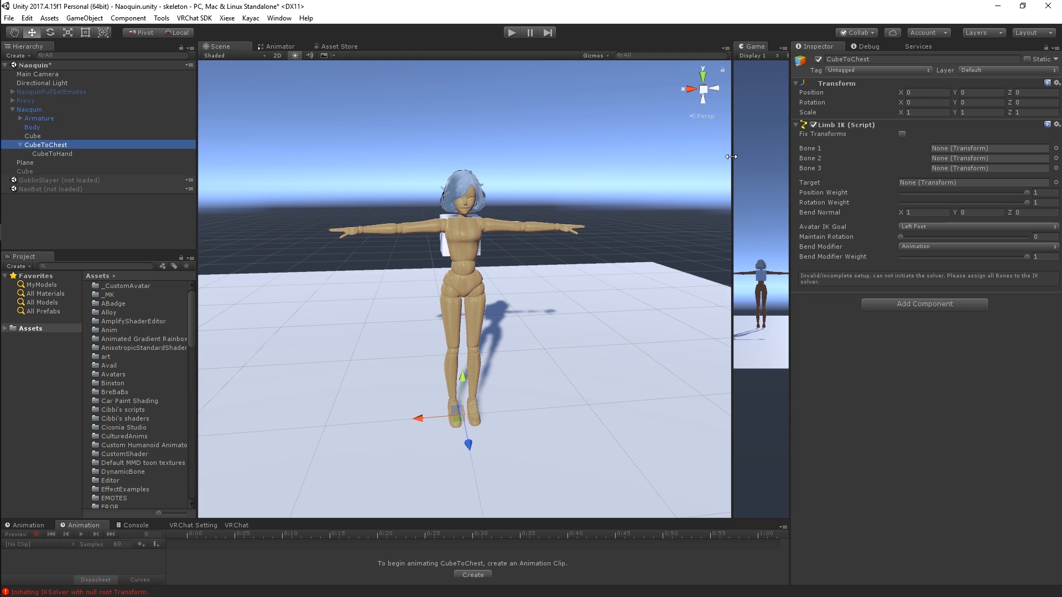
click(948, 227)
click(943, 275)
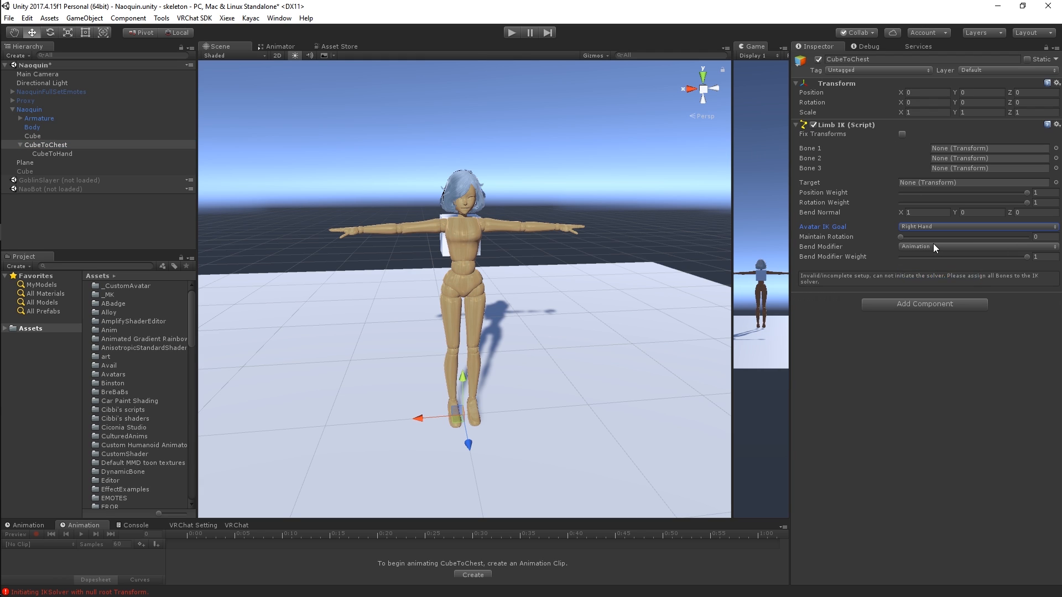
click(933, 246)
click(934, 270)
- Set CubeToHand's Limb IK to Avatar IK Goal Right Hand and Bend Modifier Target
click(89, 153)
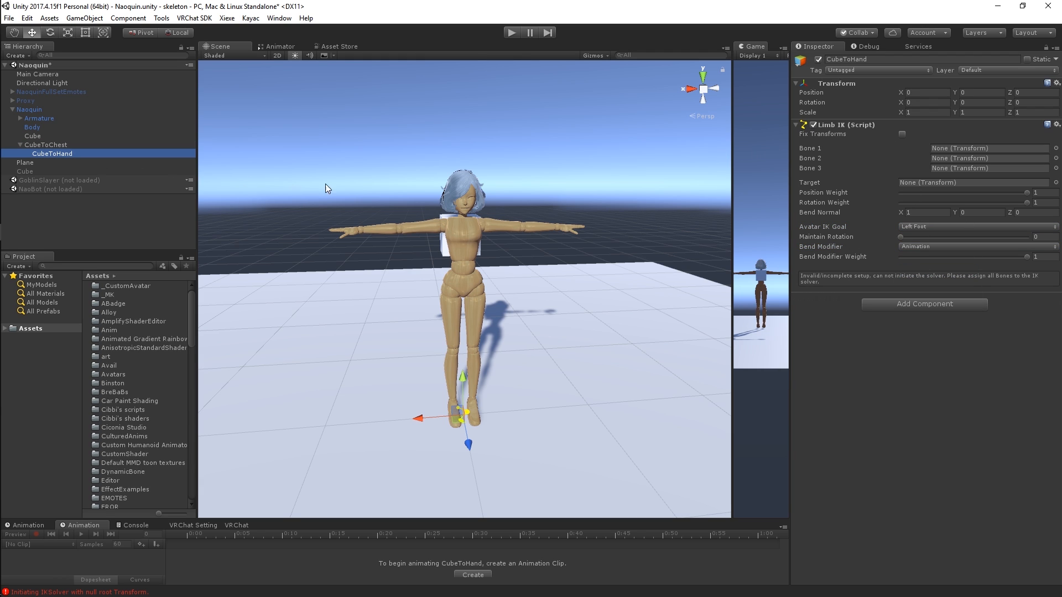
click(905, 227)
click(915, 274)
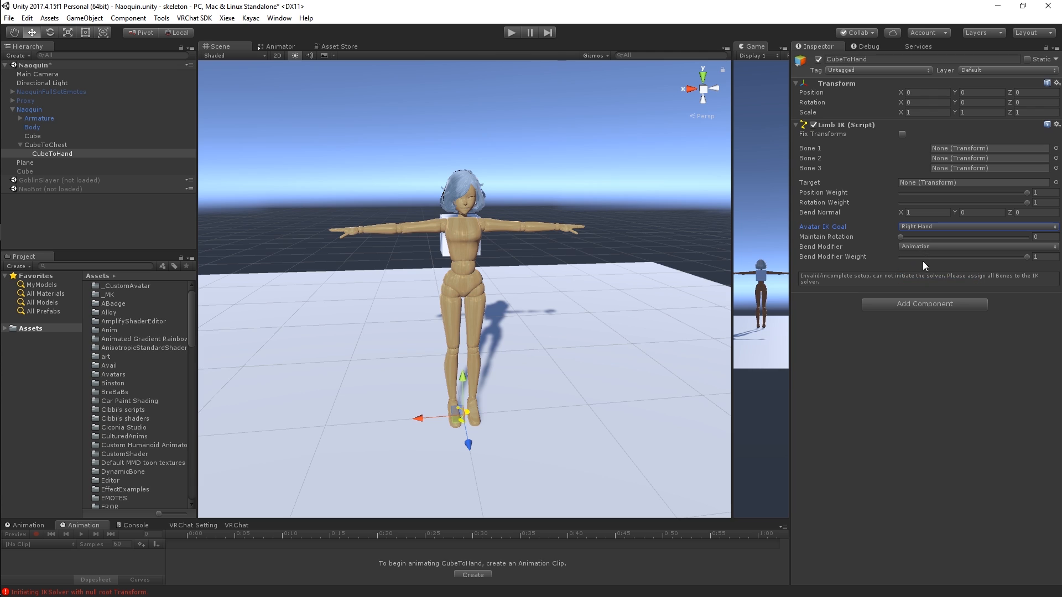
click(922, 247)
click(926, 270)
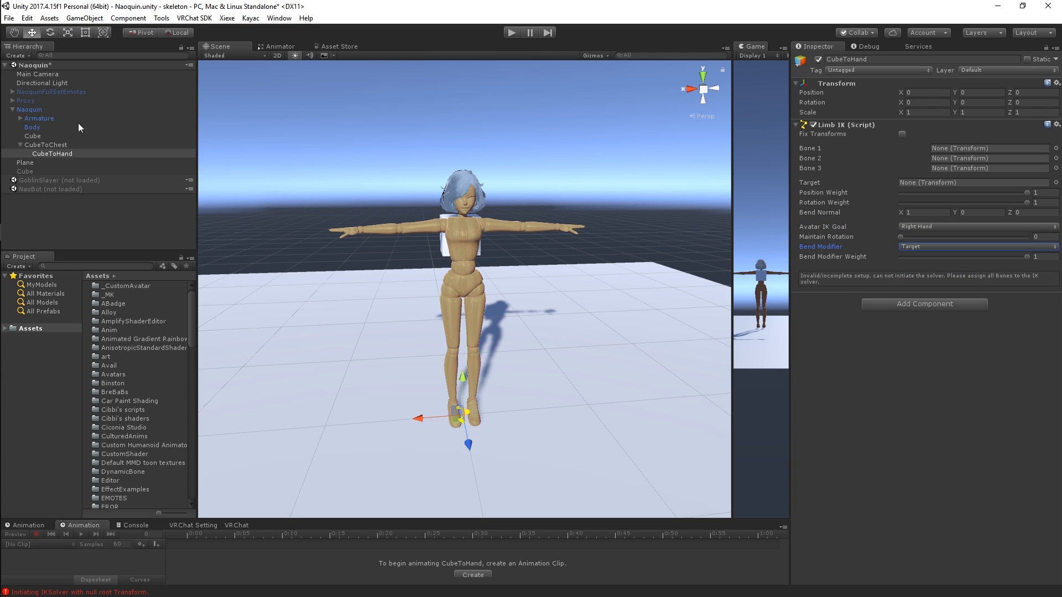
click(58, 146)
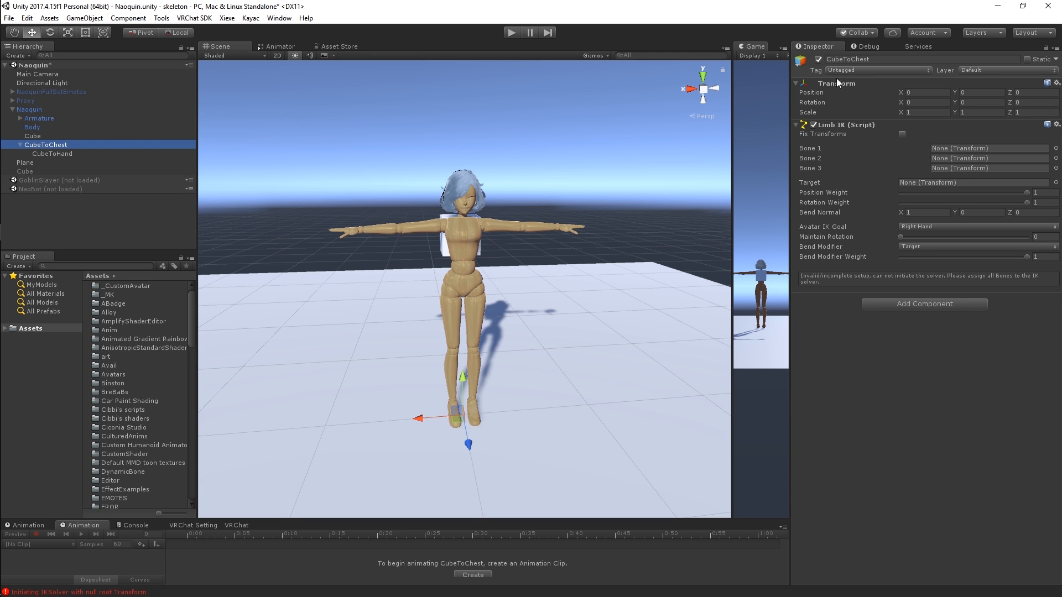
scroll(543, 308, down, 3)
middle_drag(558, 308, 544, 279)
scroll(544, 279, up, 7)
right_drag(541, 288, 539, 269)
middle_drag(520, 276, 524, 280)
right_drag(524, 279, 520, 276)
middle_drag(520, 276, 516, 274)
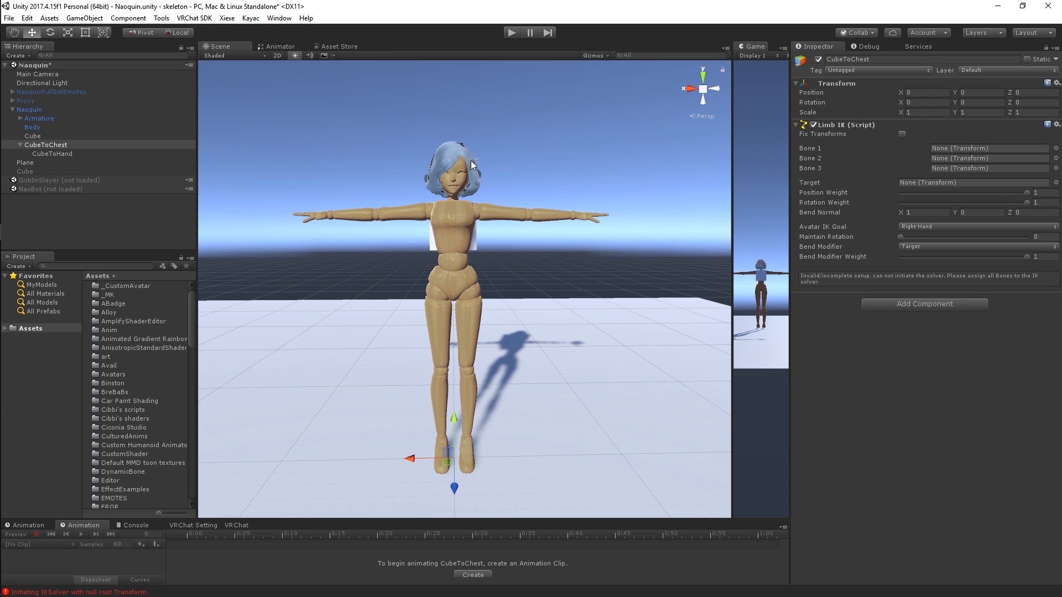
scroll(510, 211, down, 3)
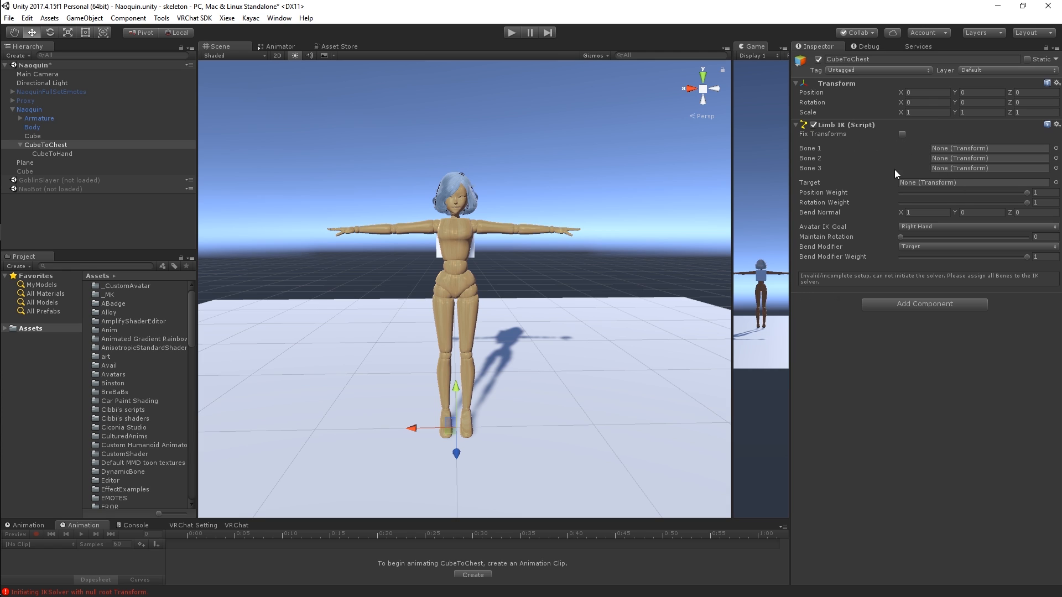
click(75, 135)
scroll(648, 219, down, 2)
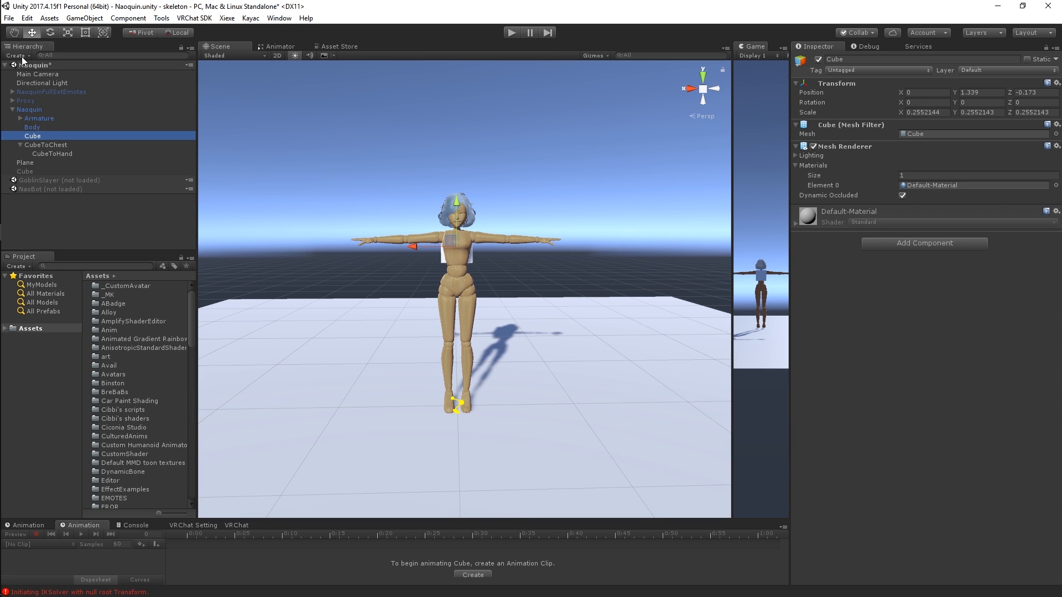
- Create an empty child object directly under Naoquin and name it IKRoot1
click(48, 109)
click(24, 56)
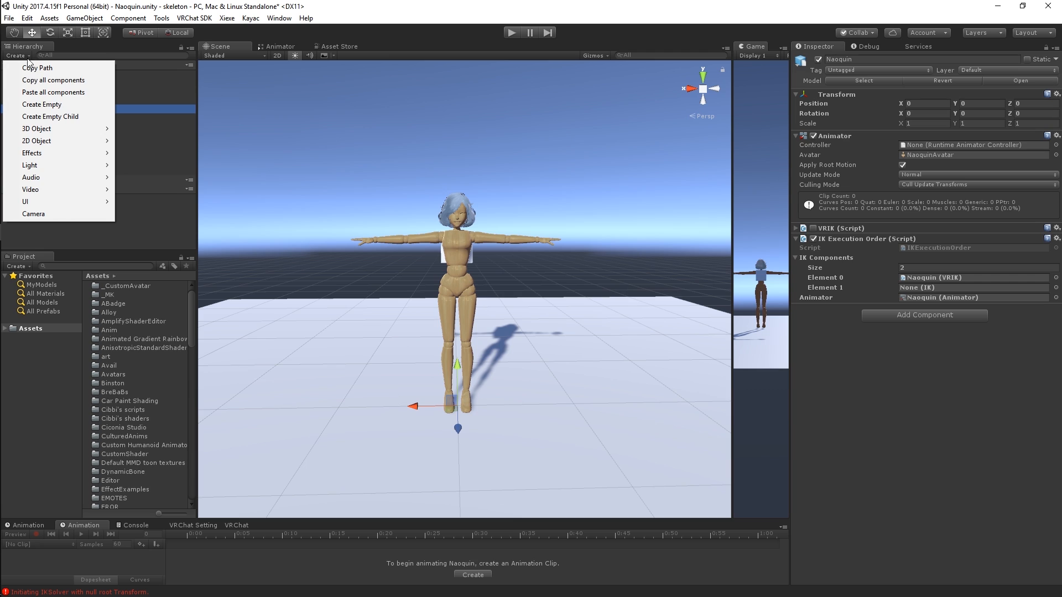
click(59, 114)
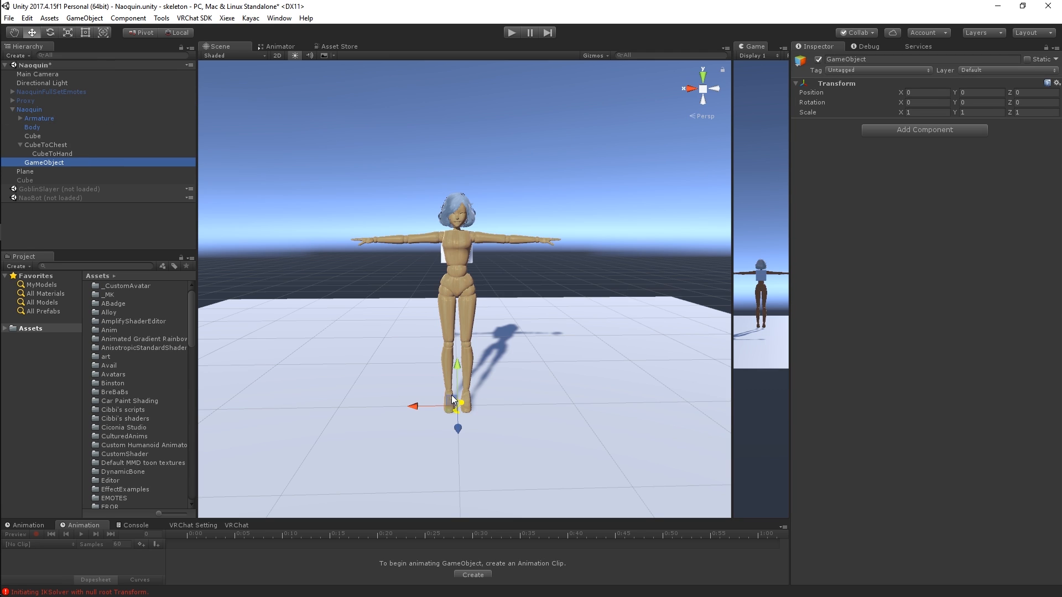
click(74, 162)
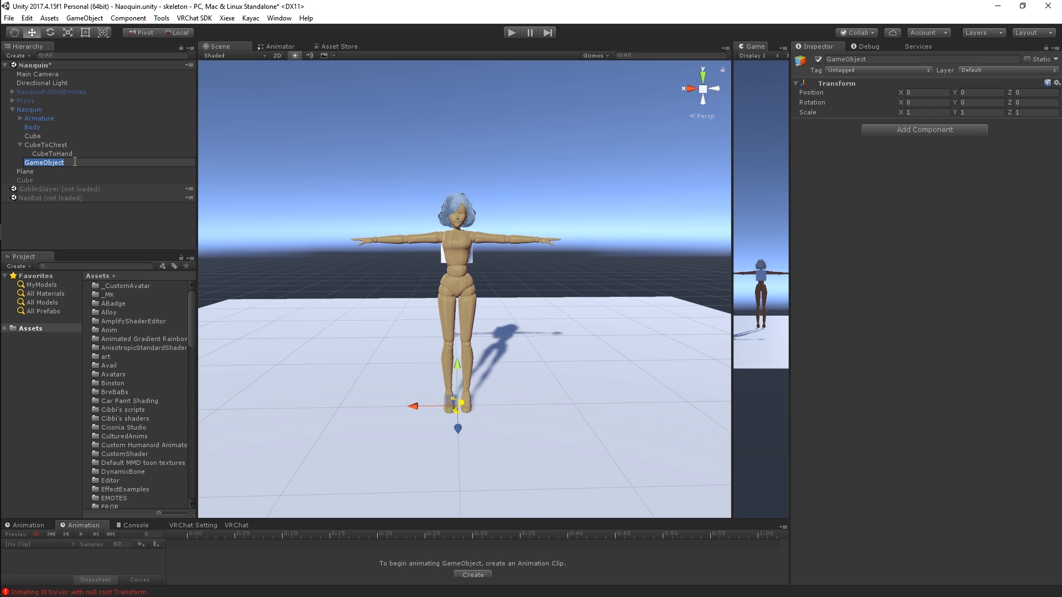
text(IKRoot1)
key(Return)
- Create an empty child object under IKRoot1 and name it IKRoot2
alt+drag(398, 270, 426, 280)
click(22, 55)
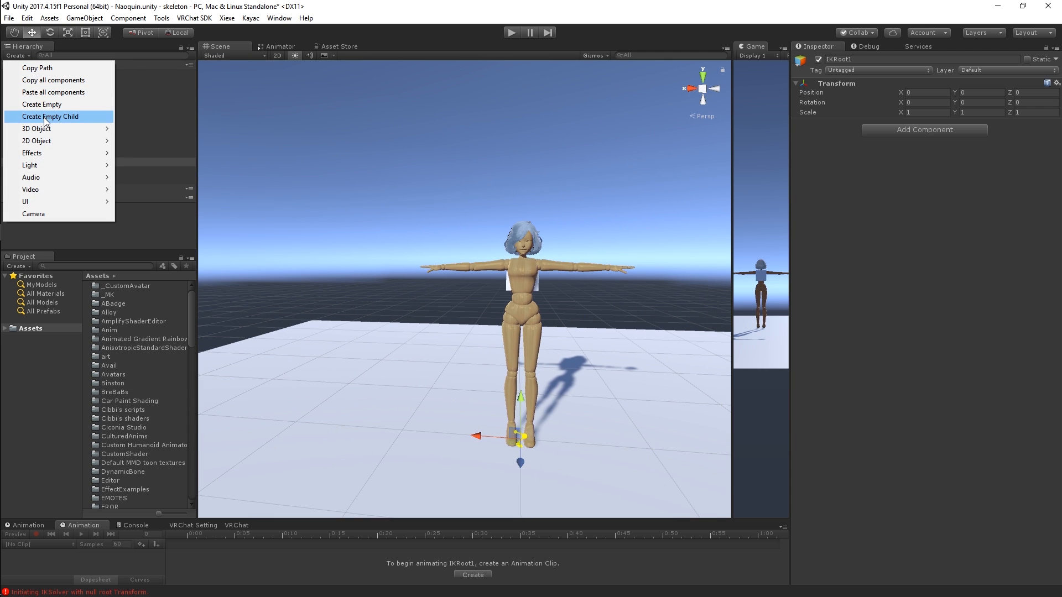
click(45, 117)
click(74, 172)
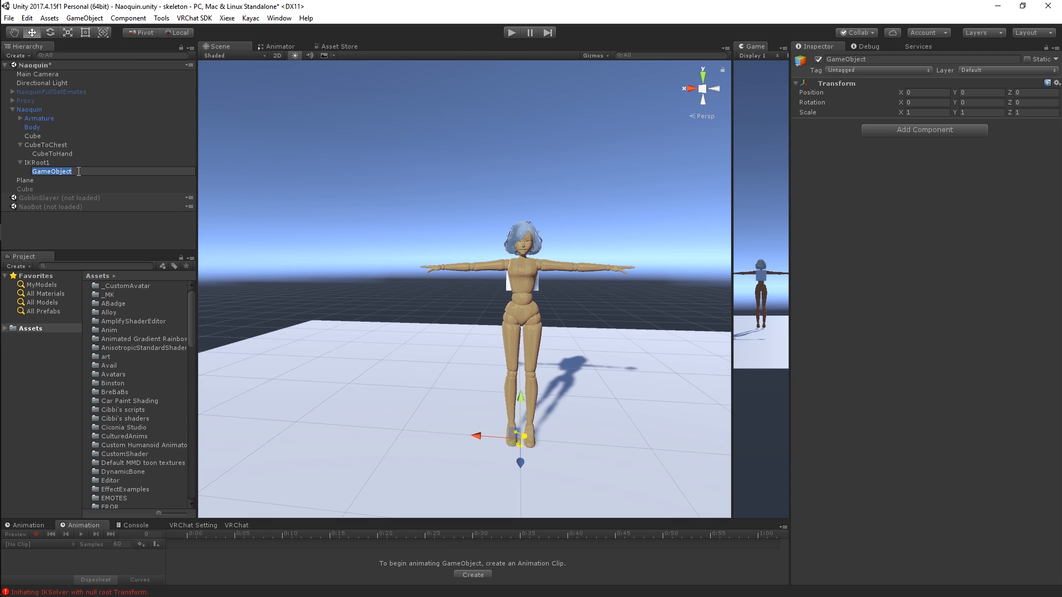
text(IKRoot2)
key(Return)
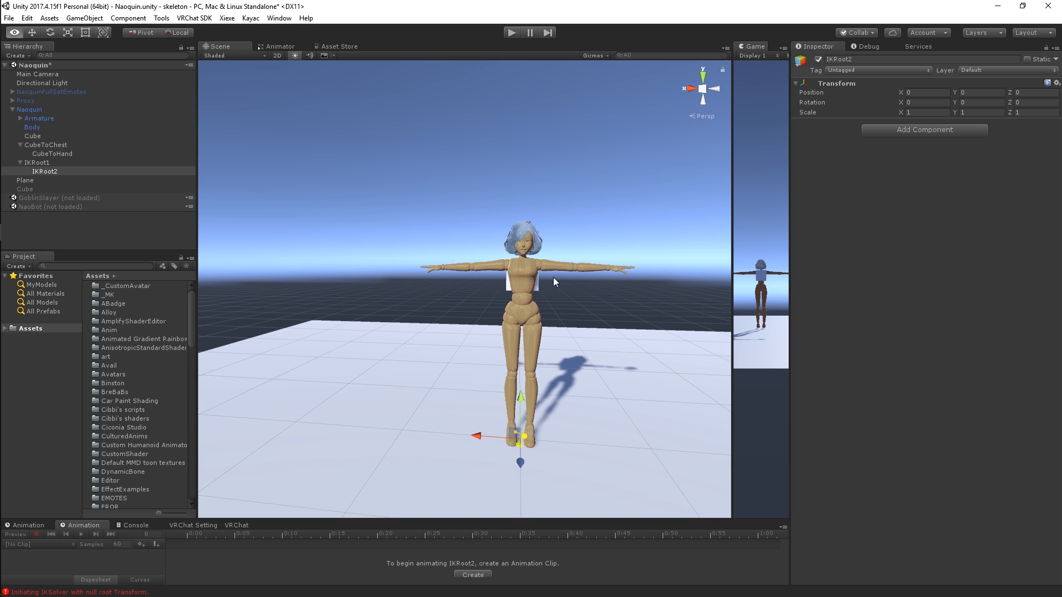
- Set IKRoot2's X position to 5 and view its placement relative to the avatar
click(926, 92)
text(5)
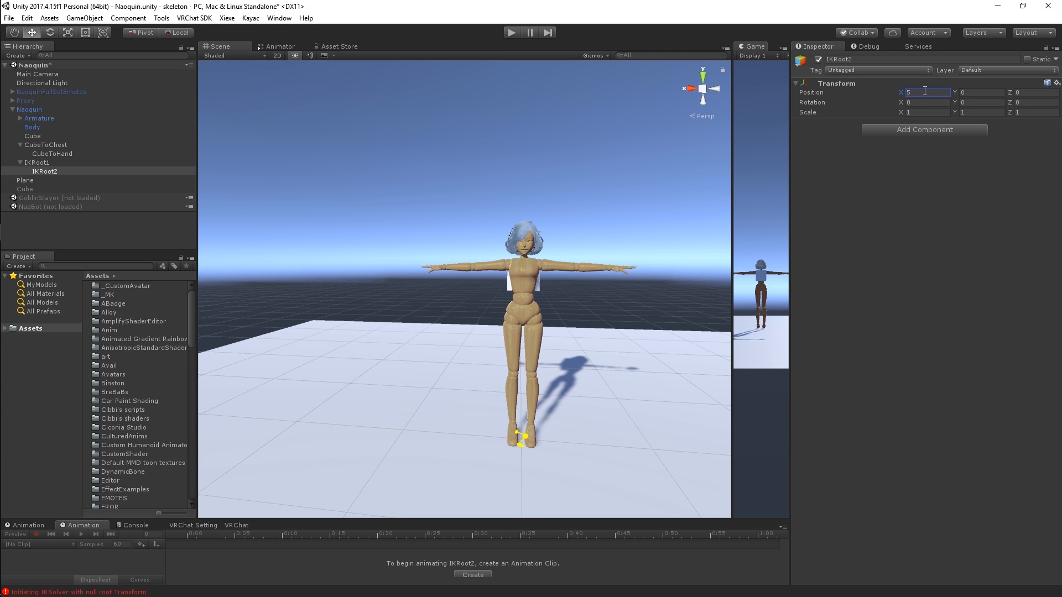
alt+drag(635, 260, 638, 413)
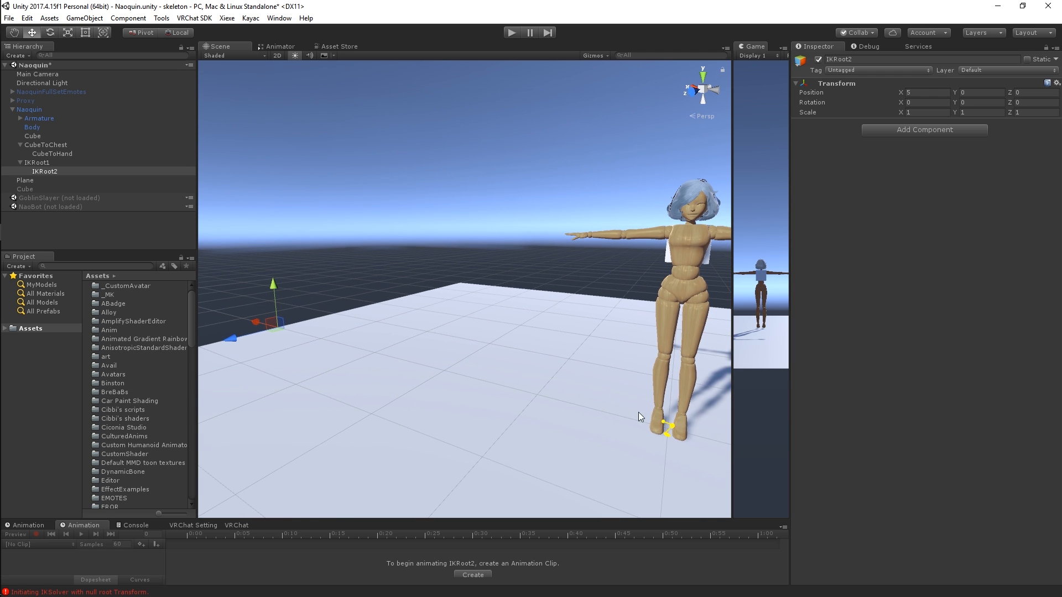
alt+drag(613, 254, 441, 301)
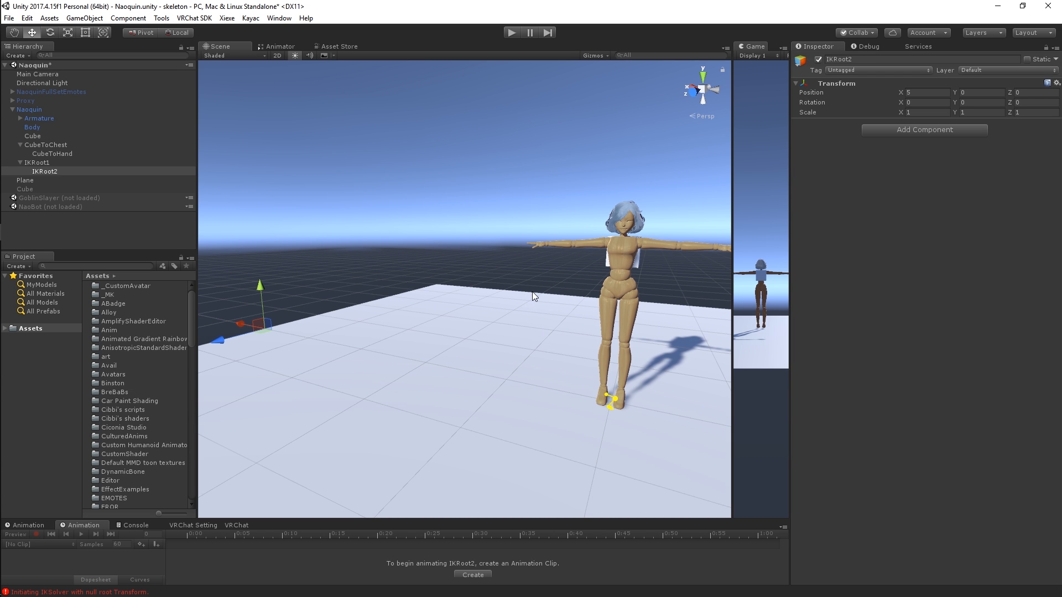
alt+drag(556, 280, 517, 288)
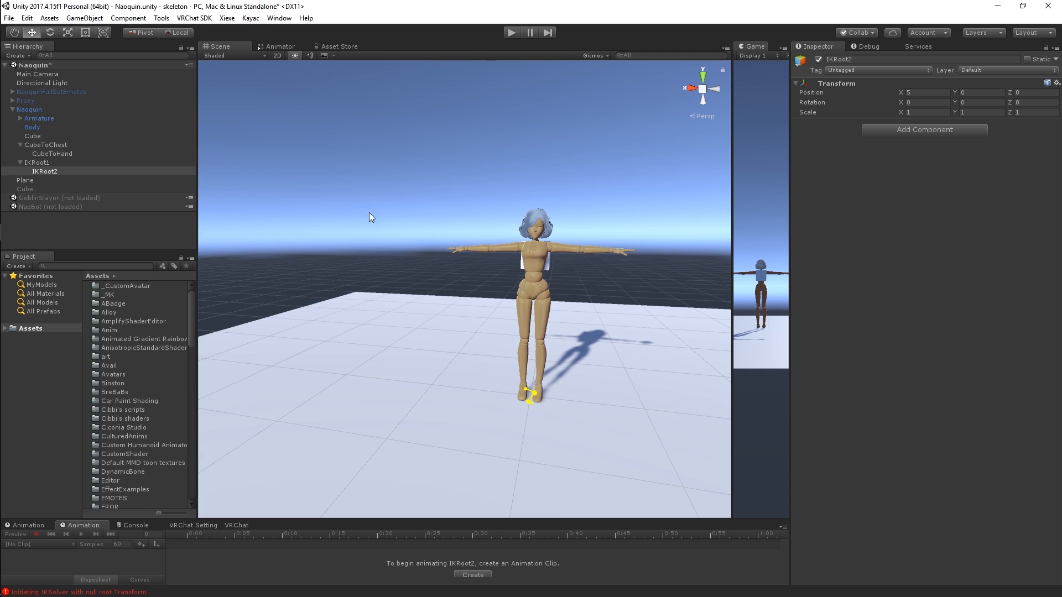
right_drag(392, 256, 362, 256)
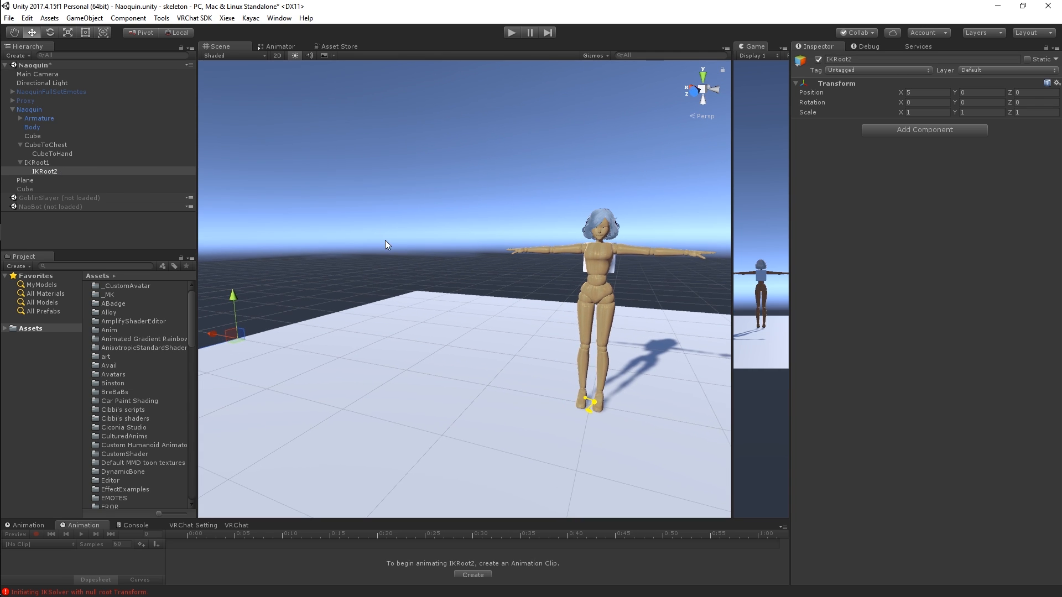
- Parent Cube under IKRoot2 and assign IKRoot1, IKRoot2 and Cube as Bones 1, 2 and 3 of CubeToChest's Limb IK
drag(21, 135, 49, 170)
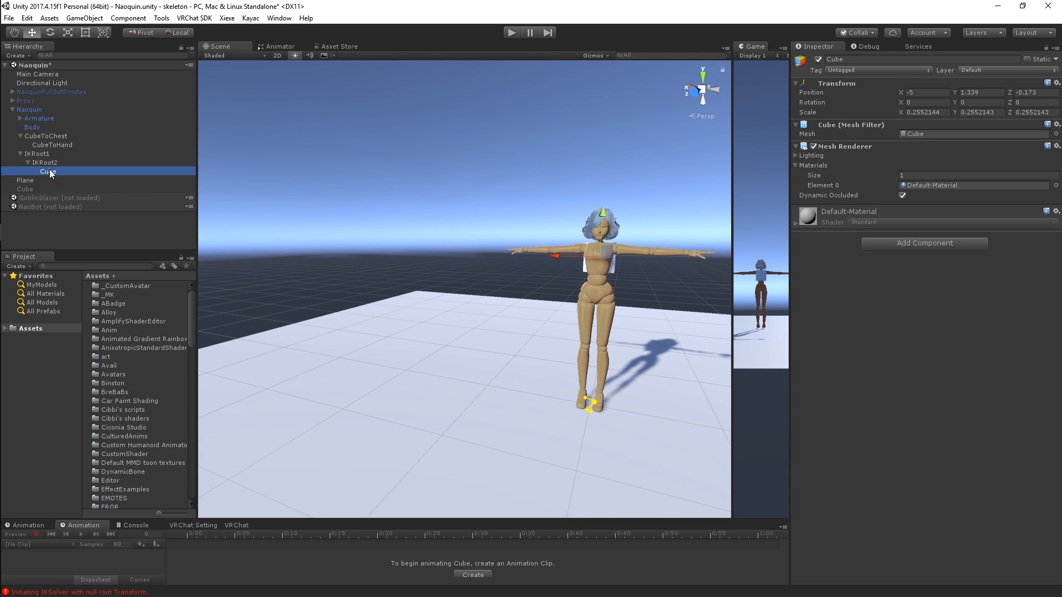
click(61, 137)
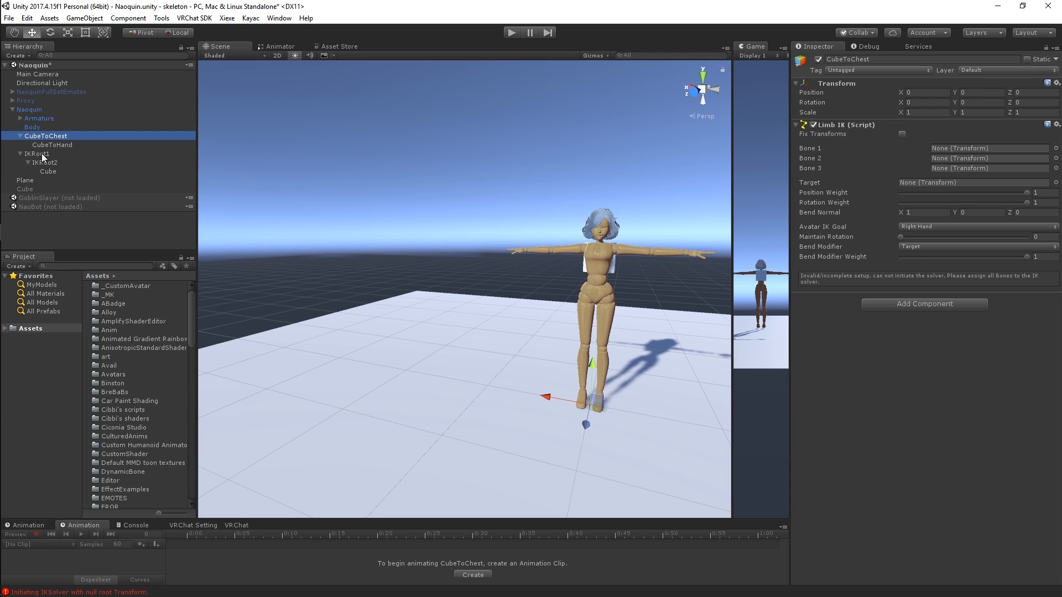
drag(41, 154, 967, 149)
drag(77, 160, 941, 157)
drag(55, 171, 969, 168)
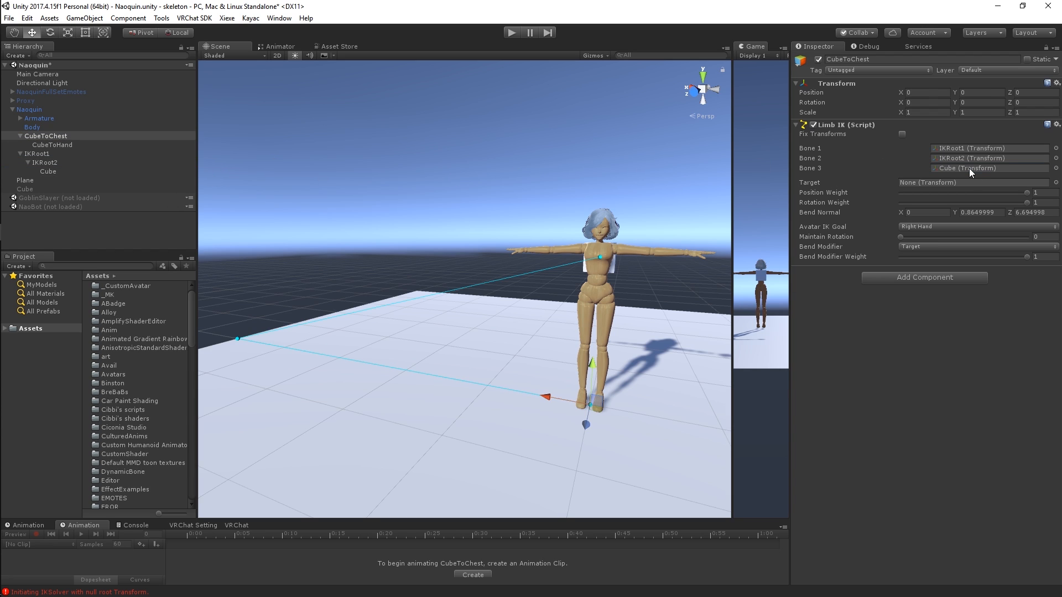
- Set the Target of CubeToChest's Limb IK to ChestTarget
click(1056, 183)
text(tar)
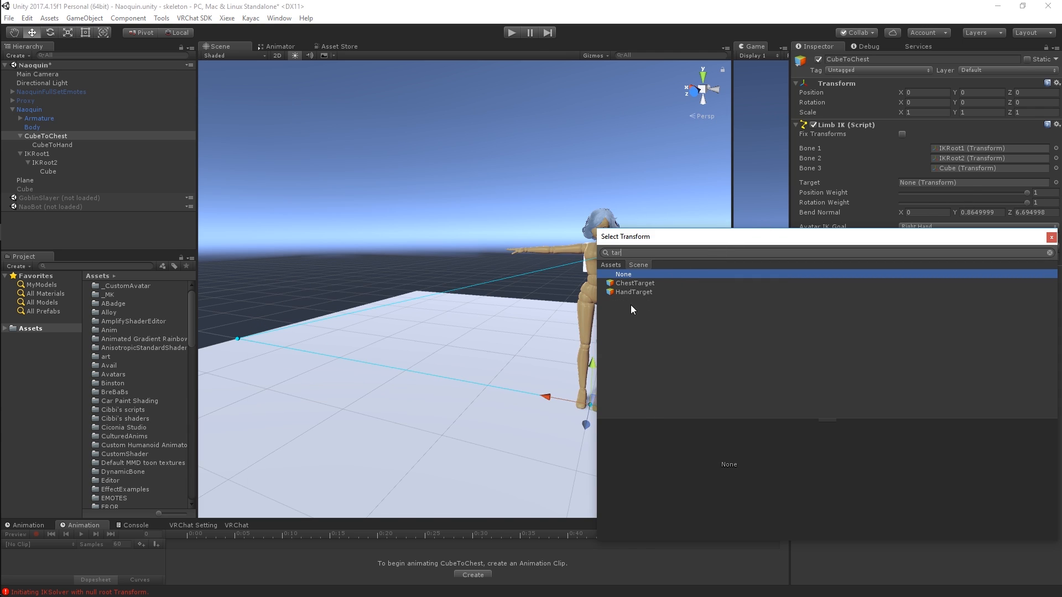
double_click(642, 284)
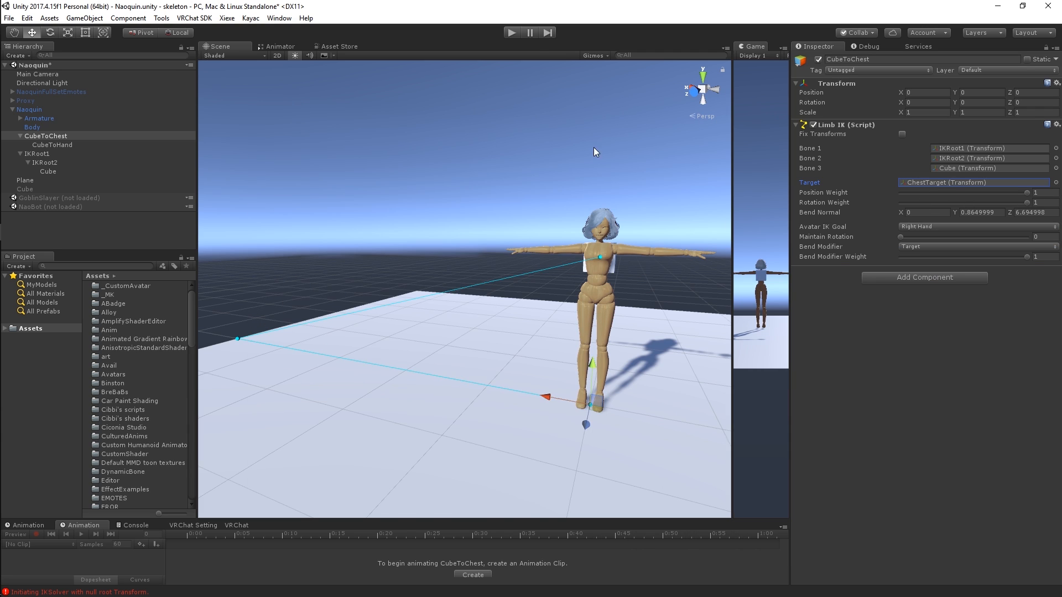
- Assign IKRoot1, IKRoot2 and Cube as Bones 1, 2 and 3 of CubeToHand's Limb IK
click(72, 144)
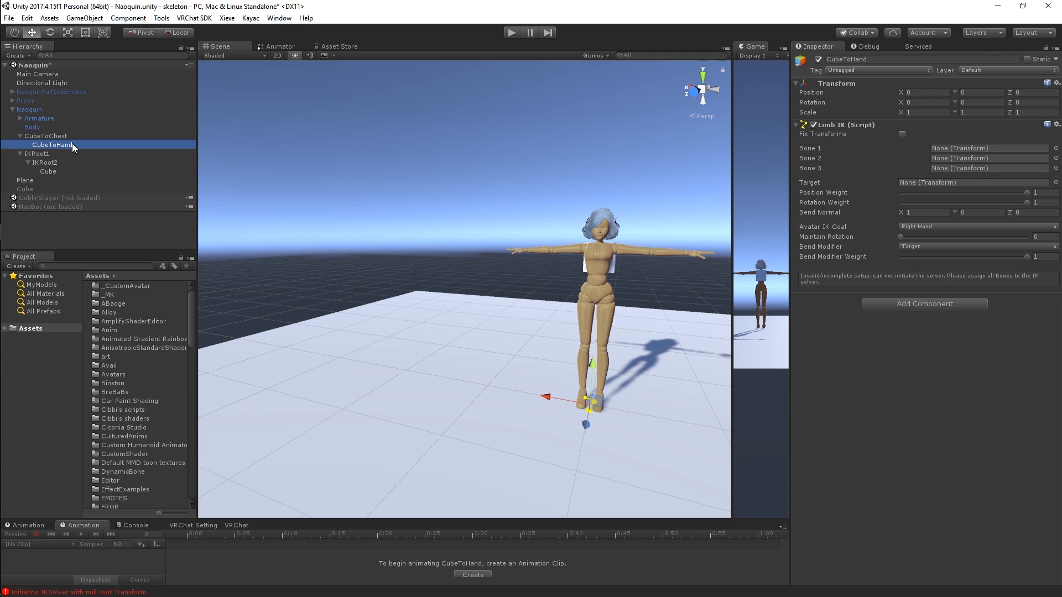
drag(51, 156, 953, 152)
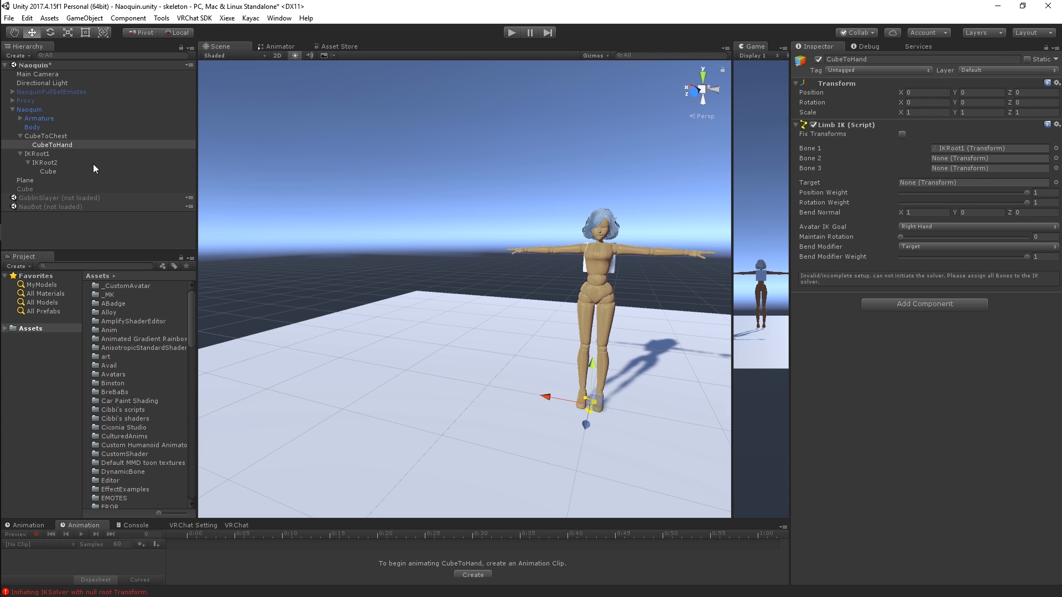
drag(51, 163, 965, 160)
drag(64, 173, 971, 171)
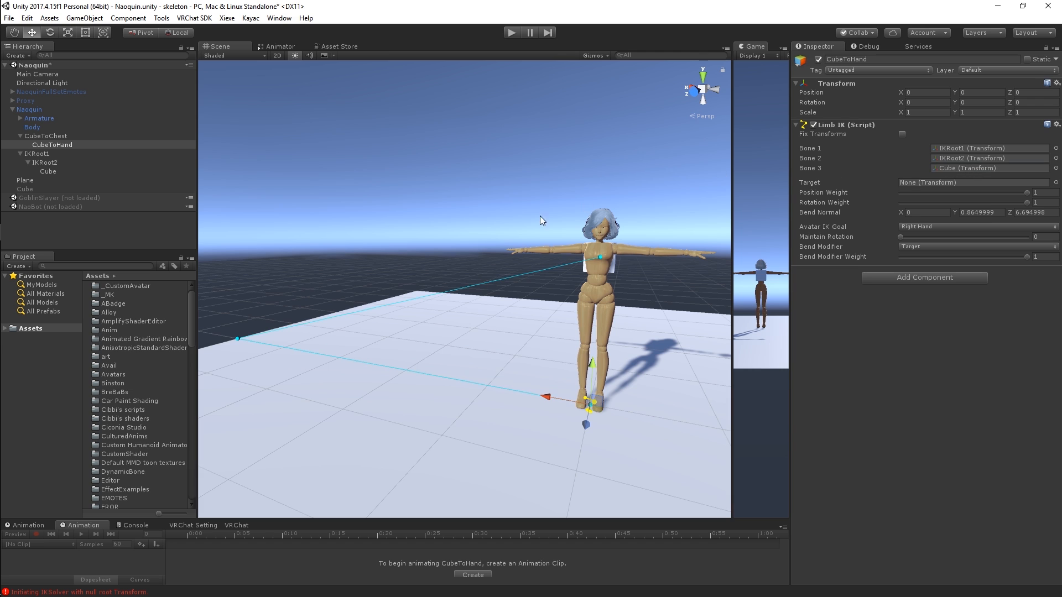
- Set the Target of CubeToHand's Limb IK to HandTarget
right_drag(440, 267, 495, 266)
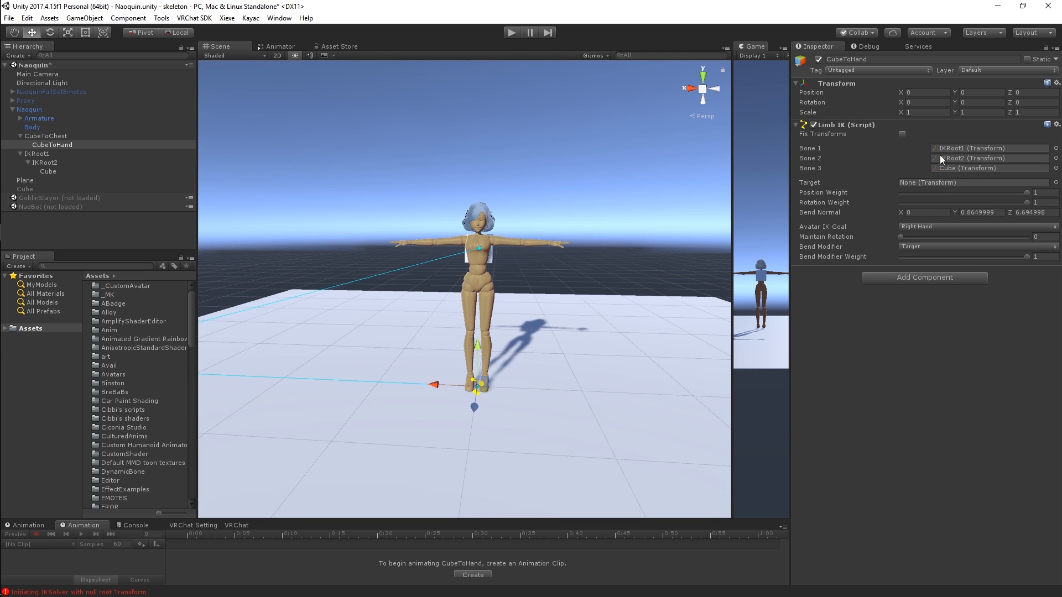
scroll(528, 219, up, 3)
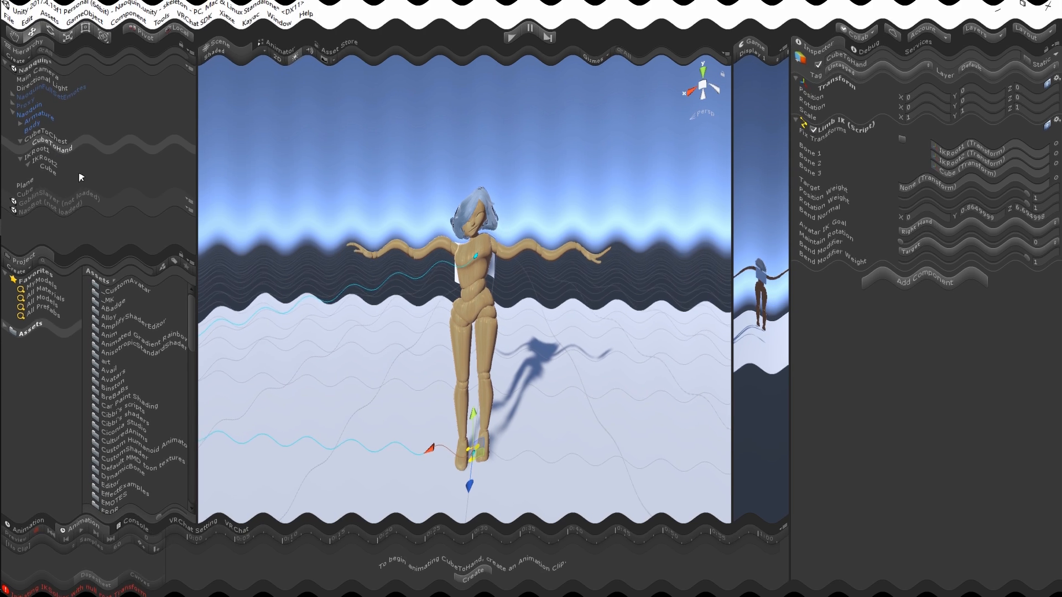
click(1056, 183)
text(han)
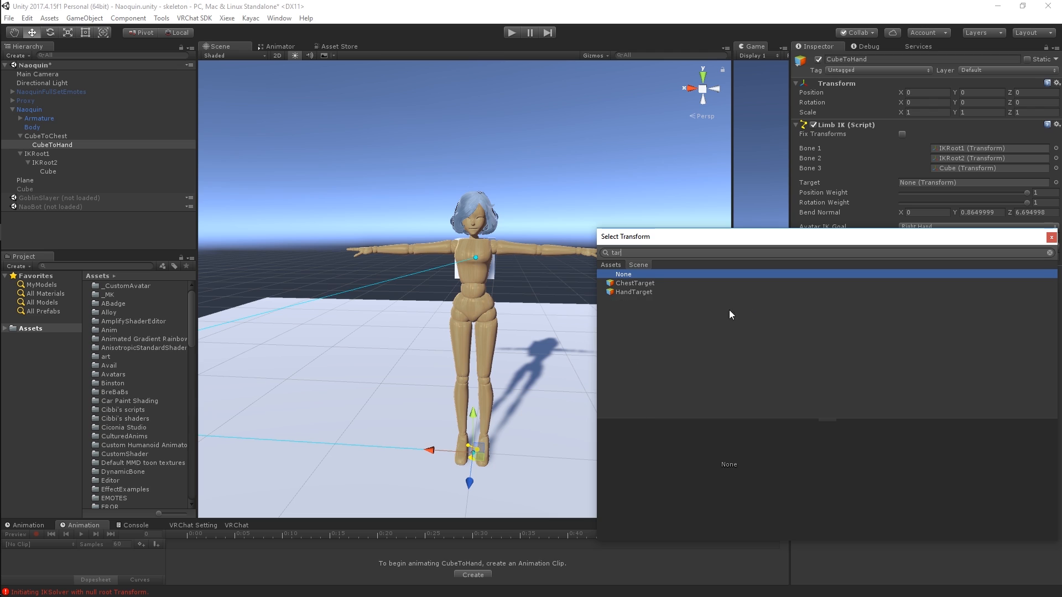
double_click(665, 292)
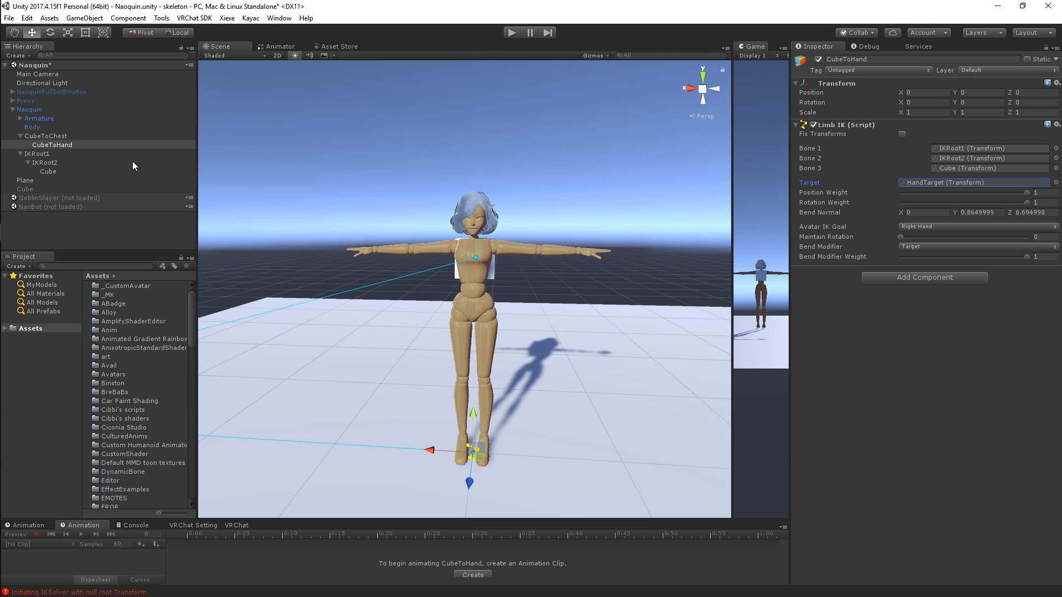
- Assign CubeToChest's LimbIK to Element 1 of the IK Components in Naoquin's IK Execution Order
click(53, 137)
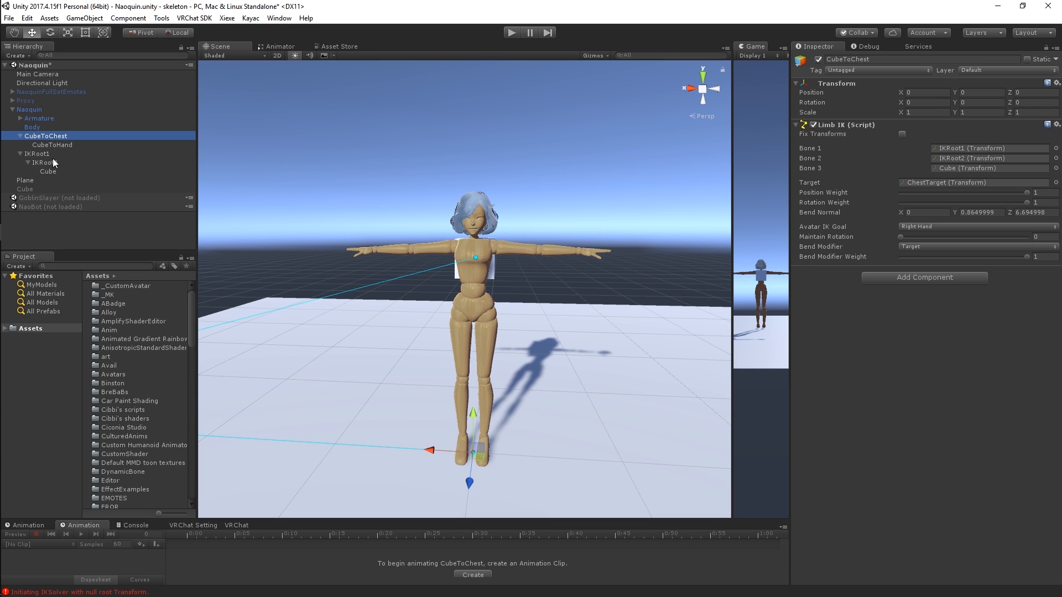
click(56, 165)
click(55, 135)
click(509, 33)
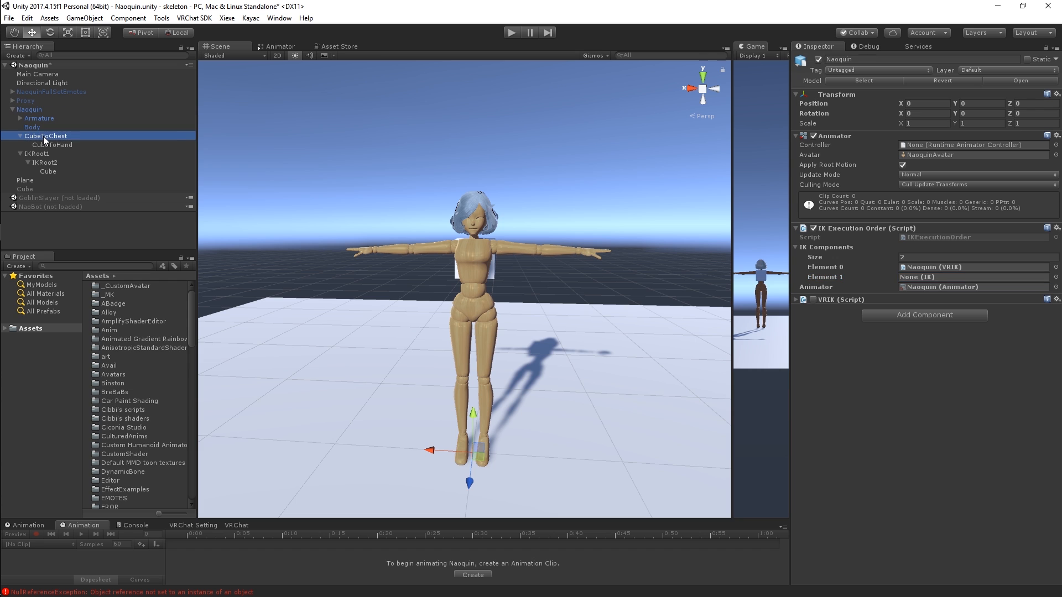
drag(64, 135, 922, 279)
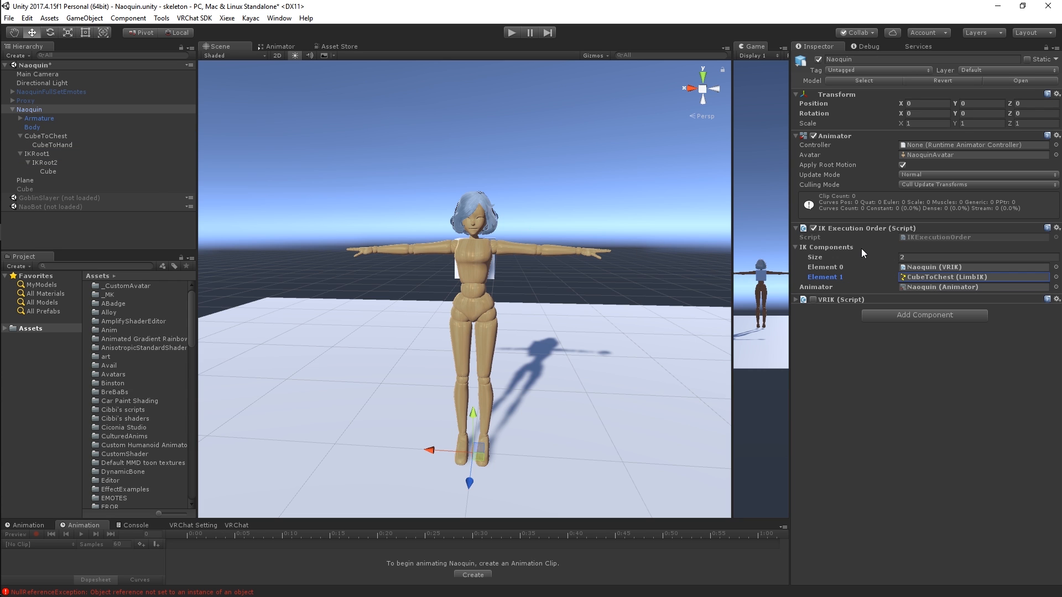
- Run the scene and toggle CubeToHand's Limb IK to test switching the cube between the hand and chest targets
click(512, 32)
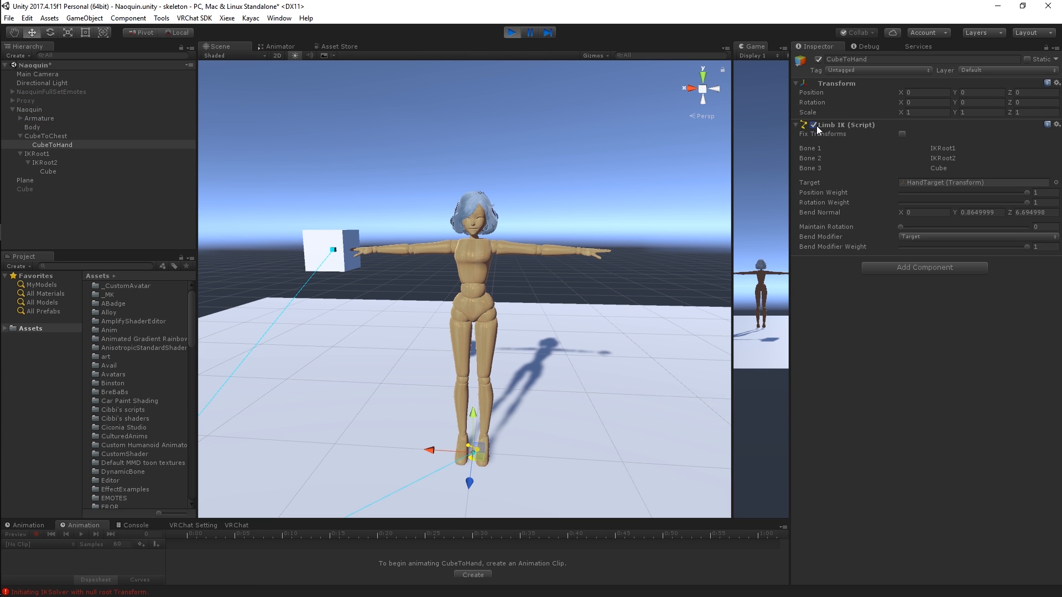
click(813, 125)
middle_drag(414, 166, 447, 178)
right_drag(450, 195, 452, 197)
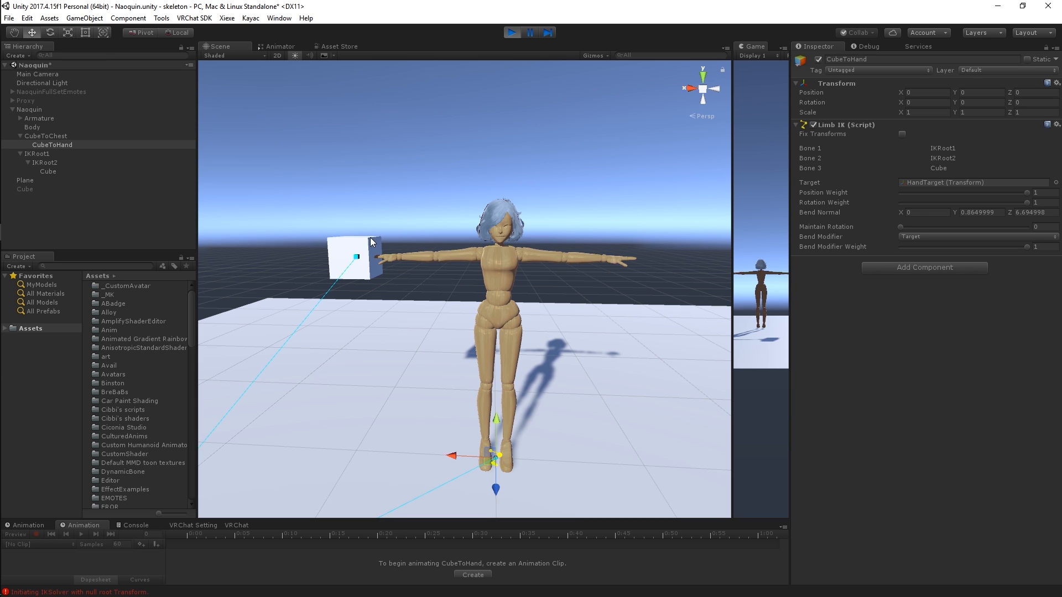
click(812, 125)
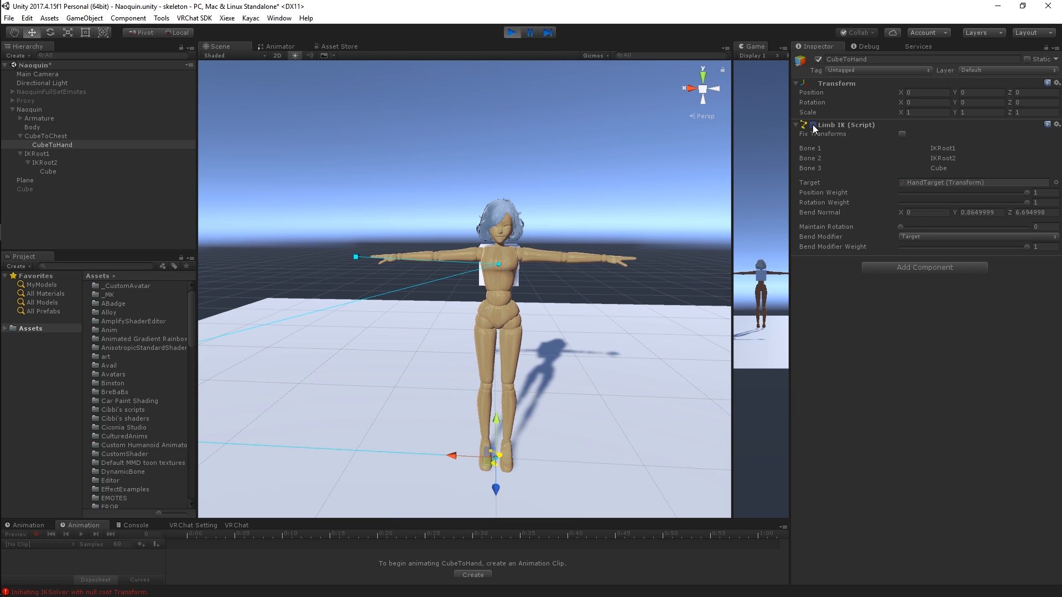
- Rotate the Chest bone in the running scene to test whether the cube follows the chest, and undo the rotation
click(55, 137)
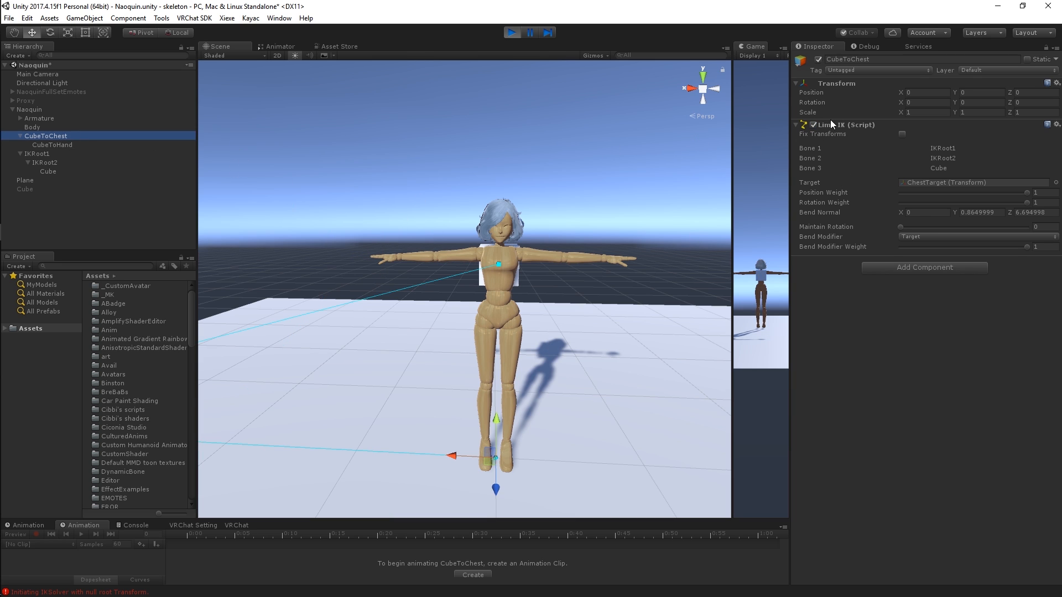
middle_drag(526, 207, 512, 195)
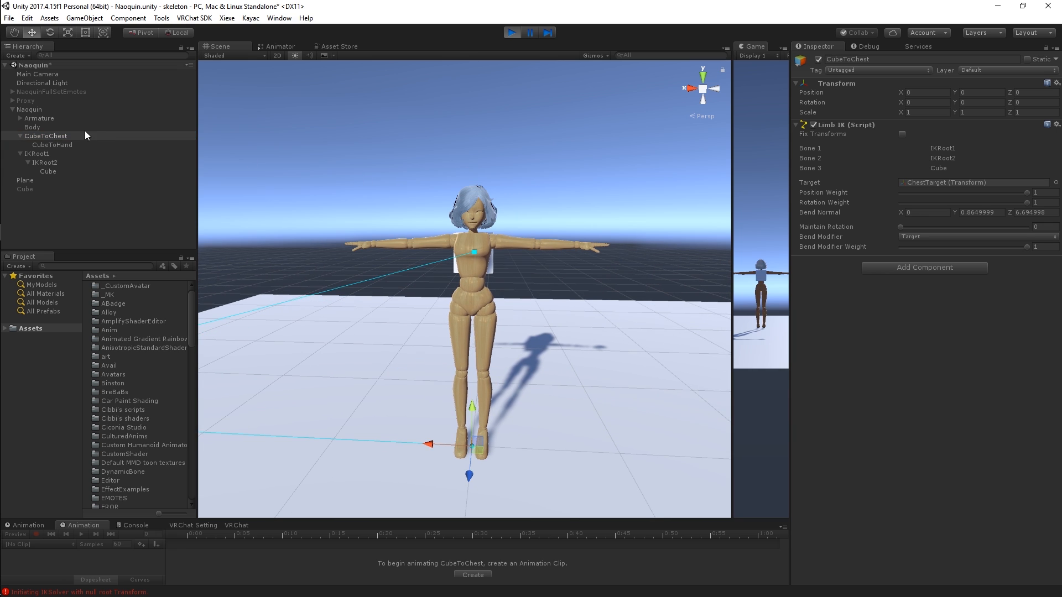
click(24, 120)
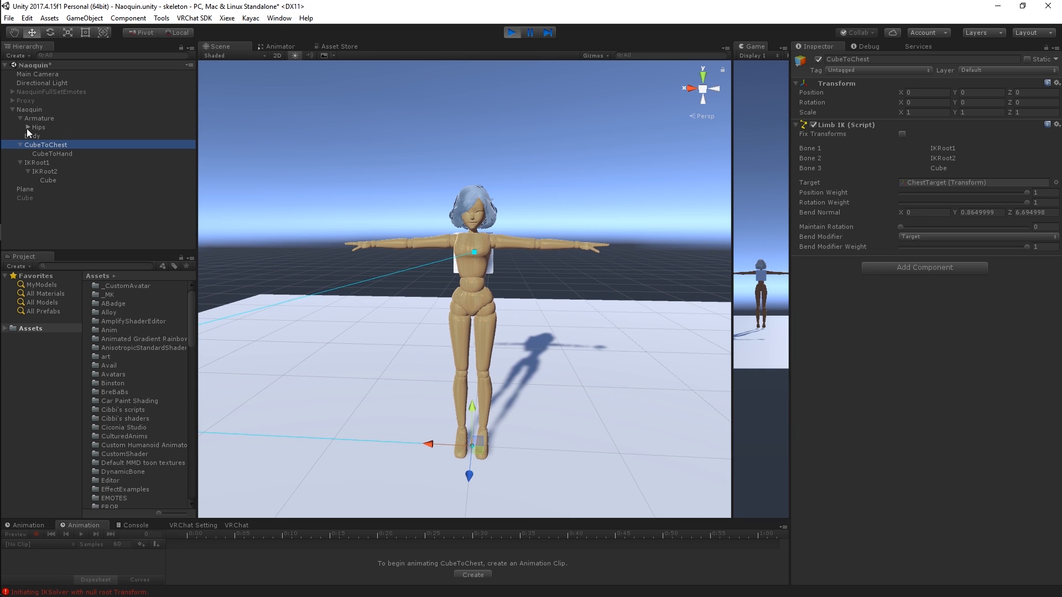
click(27, 128)
click(37, 153)
click(60, 163)
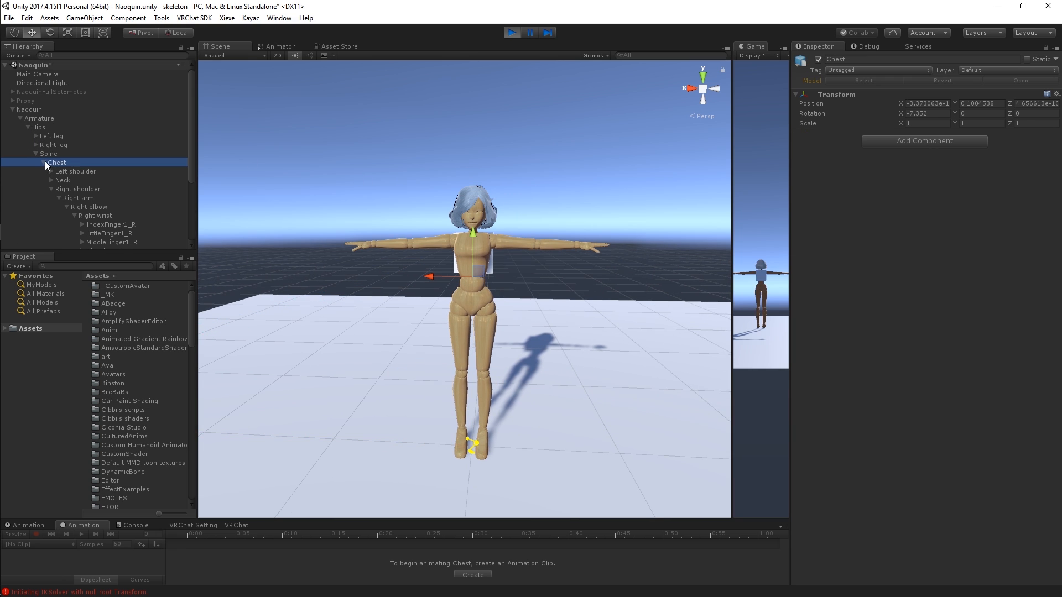
click(45, 162)
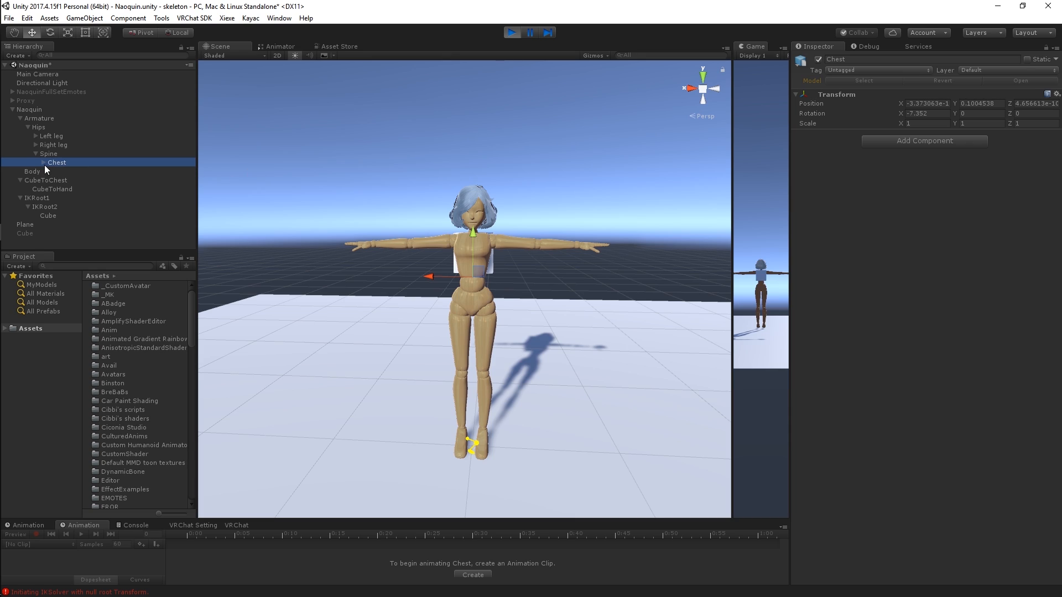
click(43, 163)
key(e)
drag(489, 251, 332, 6)
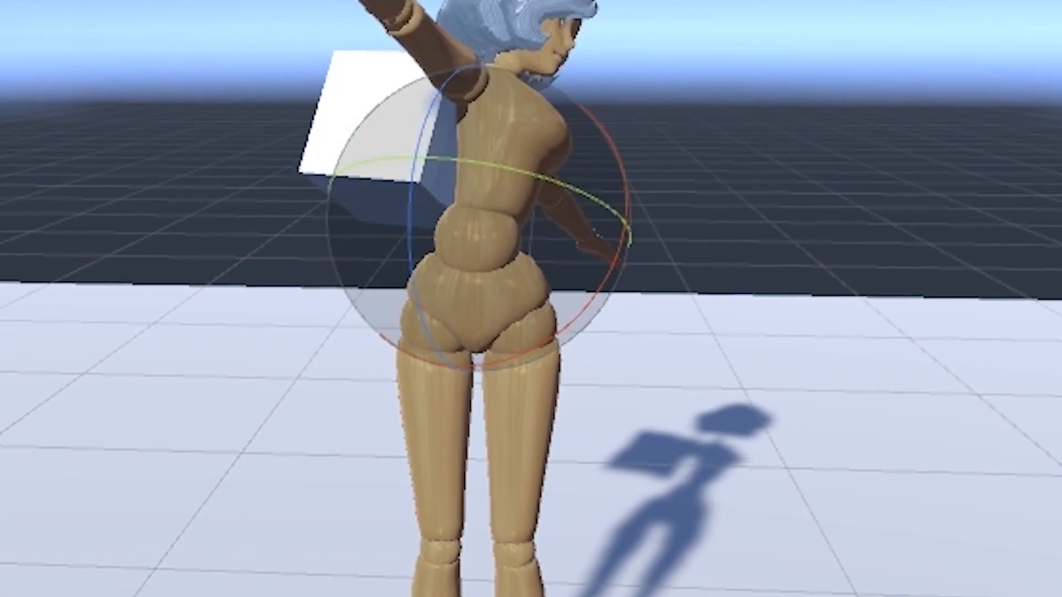
key(ctrl+z)
- Enable CubeToHand's Limb IK in the running scene and rotate the Right wrist bone to test whether the cube follows the hand
click(77, 201)
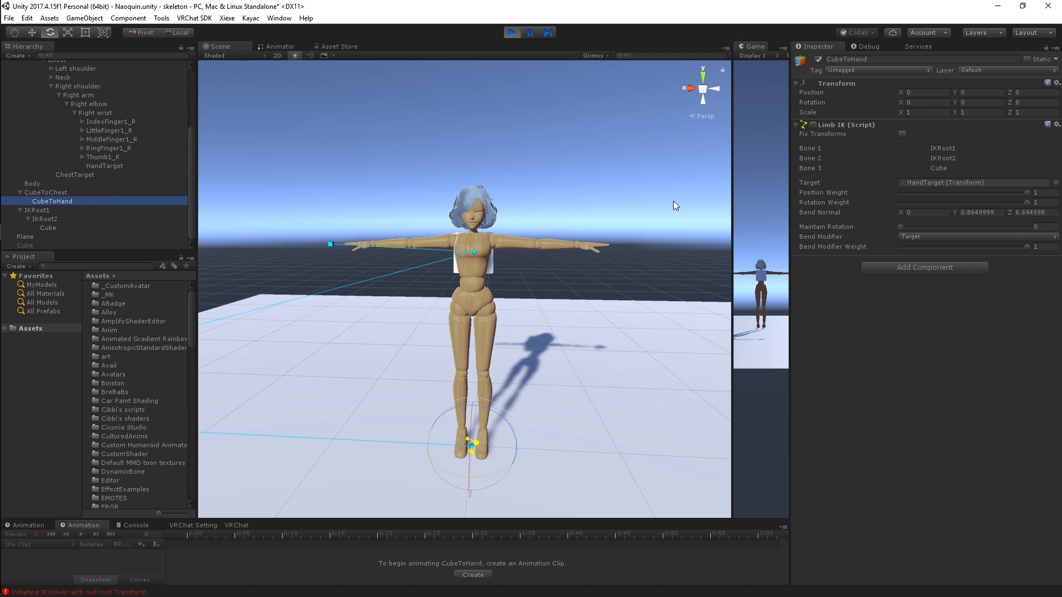
click(813, 125)
scroll(95, 151, up, 1)
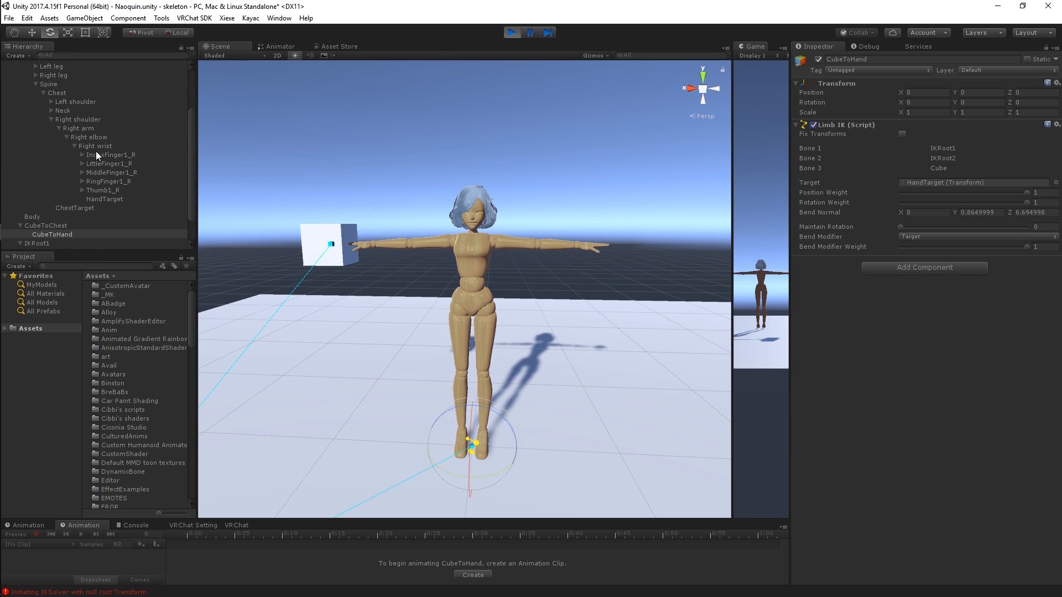
click(90, 147)
drag(355, 226, 543, 261)
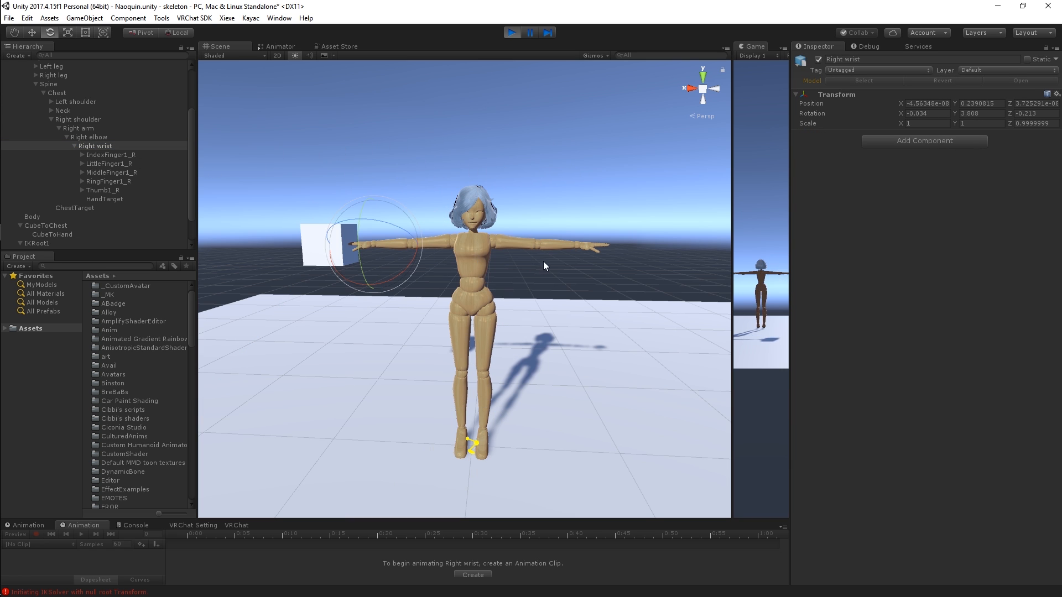
- Stop the running scene and save the Naoquin scene
key(ctrl+p)
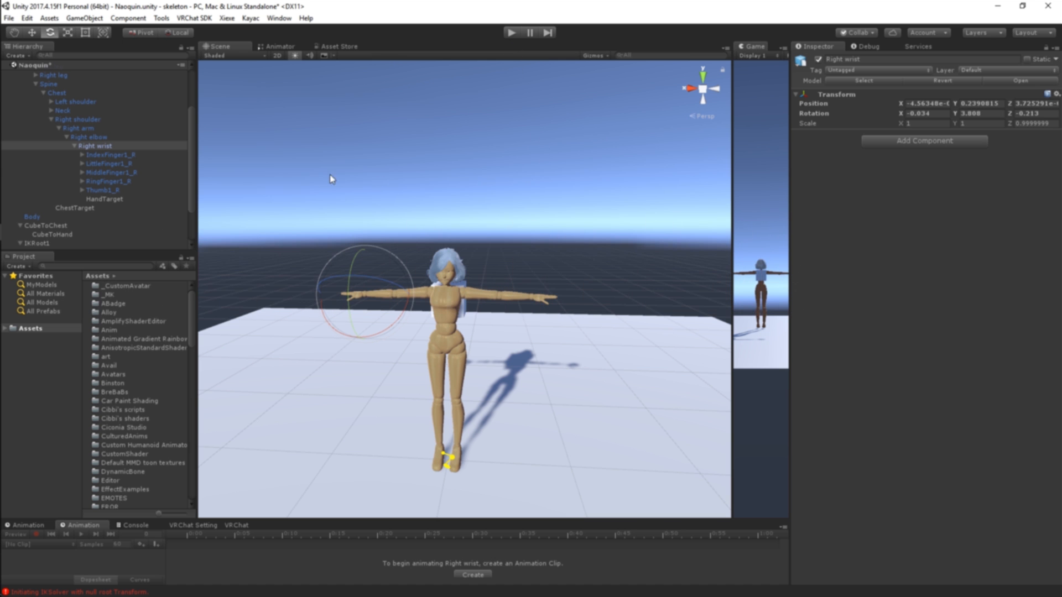
right_click(90, 67)
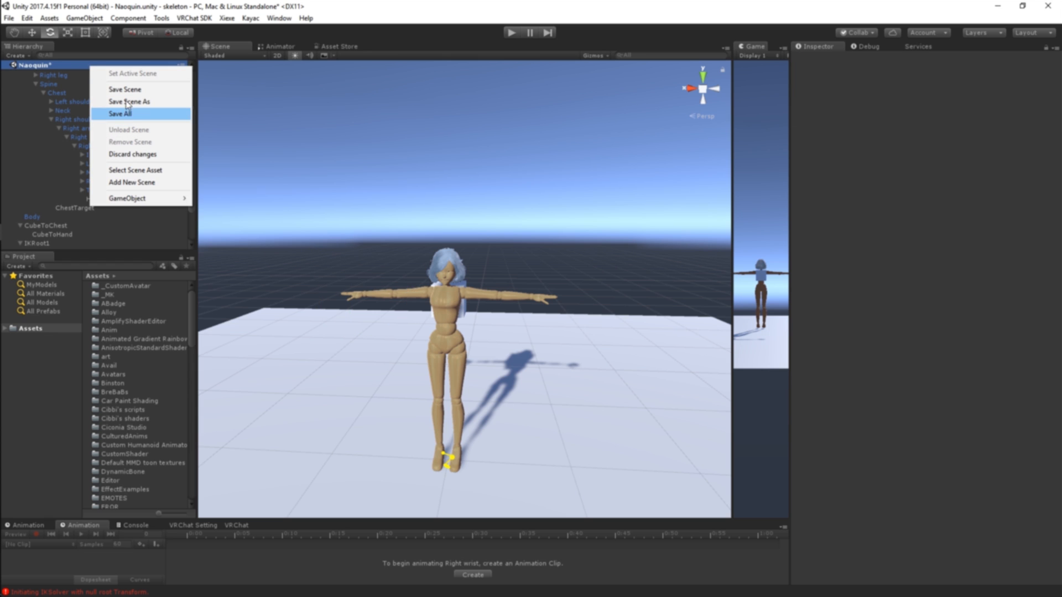
click(127, 94)
- Disable CubeToHand's Limb IK and deactivate the CubeToHand object
right_drag(528, 298, 479, 274)
scroll(141, 179, down, 3)
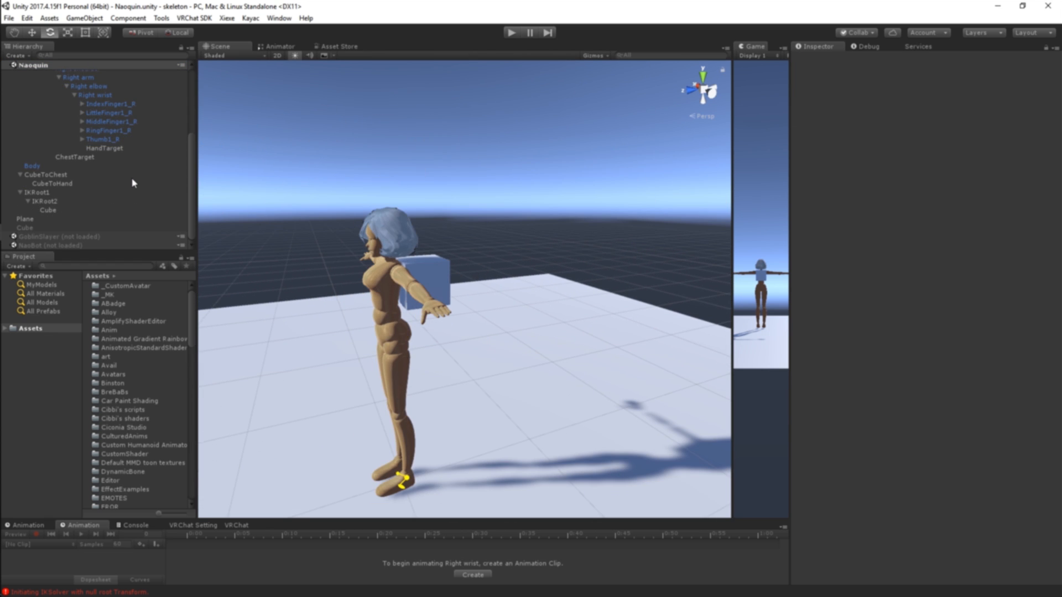
click(70, 175)
click(70, 184)
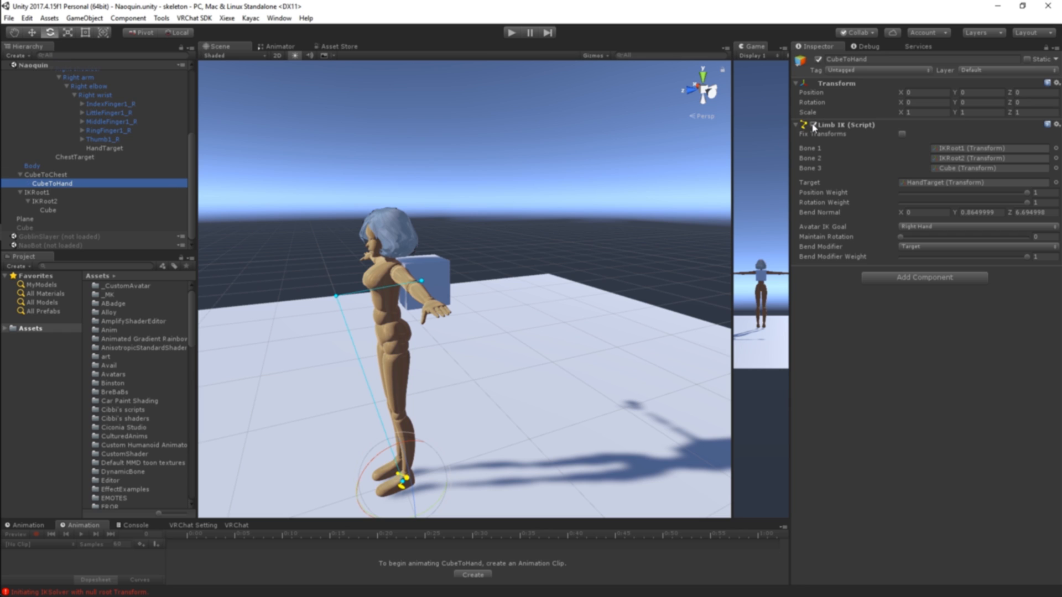
click(813, 125)
click(819, 60)
- Clear the Target of CubeToChest's Limb IK and run the scene to test it
click(77, 174)
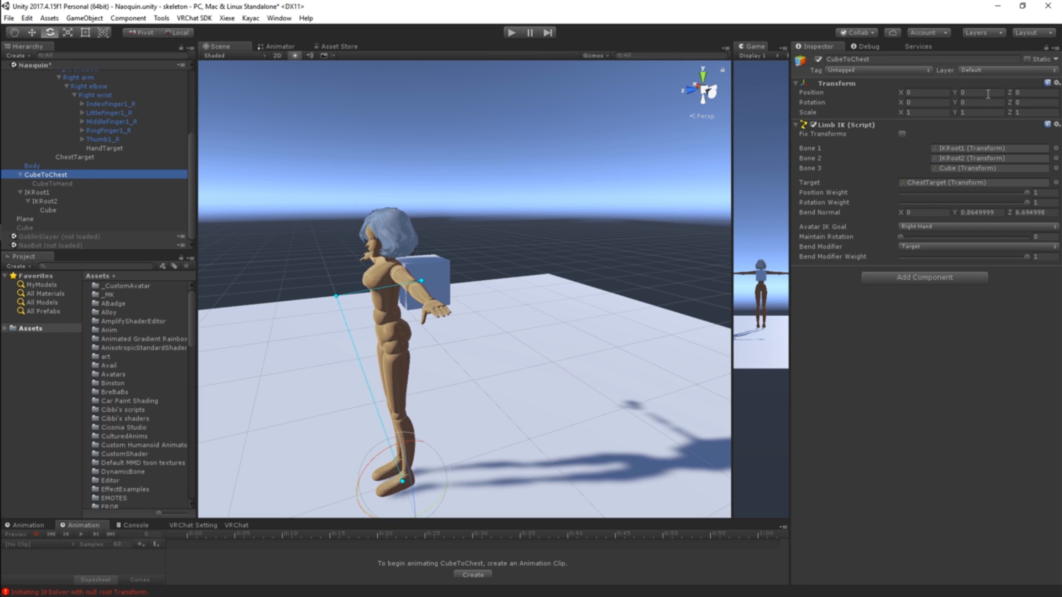
click(932, 184)
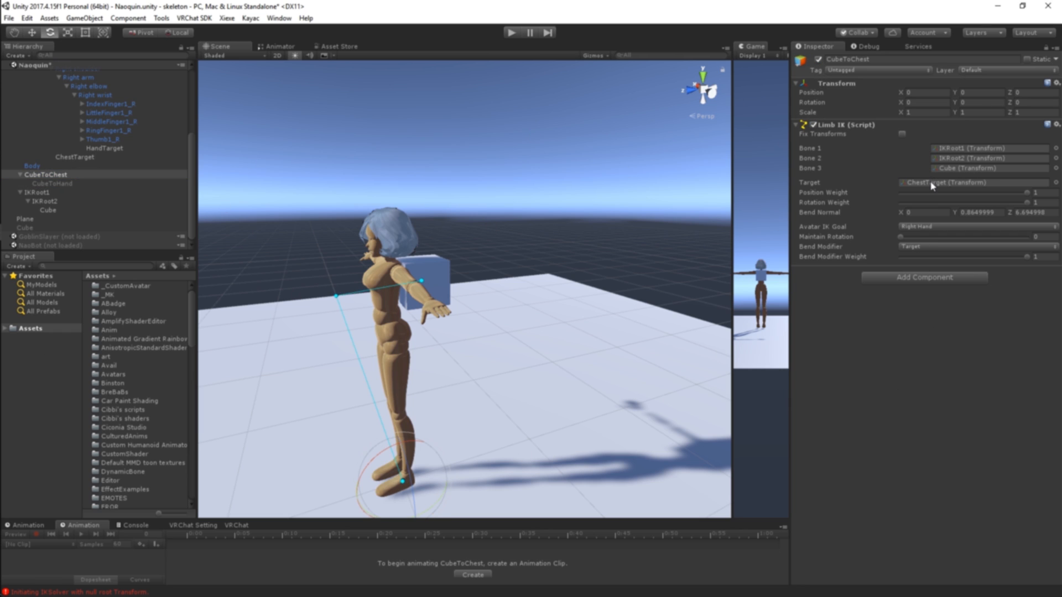
key(Delete)
click(511, 32)
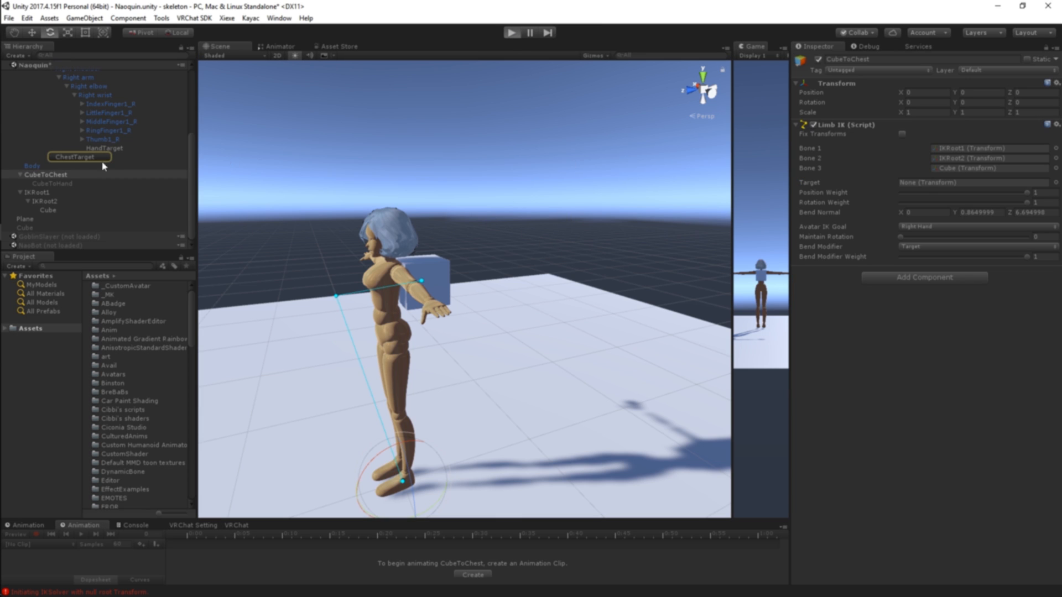
scroll(94, 167, up, 4)
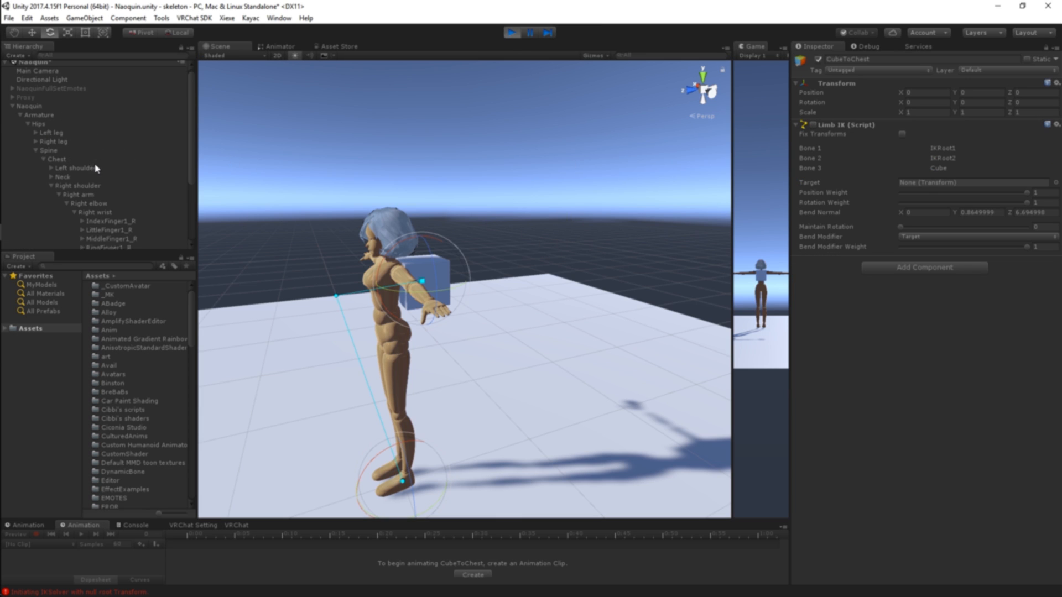
- Move the Naoquin root horizontally in the running scene to test the cube's behaviour, and undo the move
click(49, 111)
scroll(301, 304, down, 6)
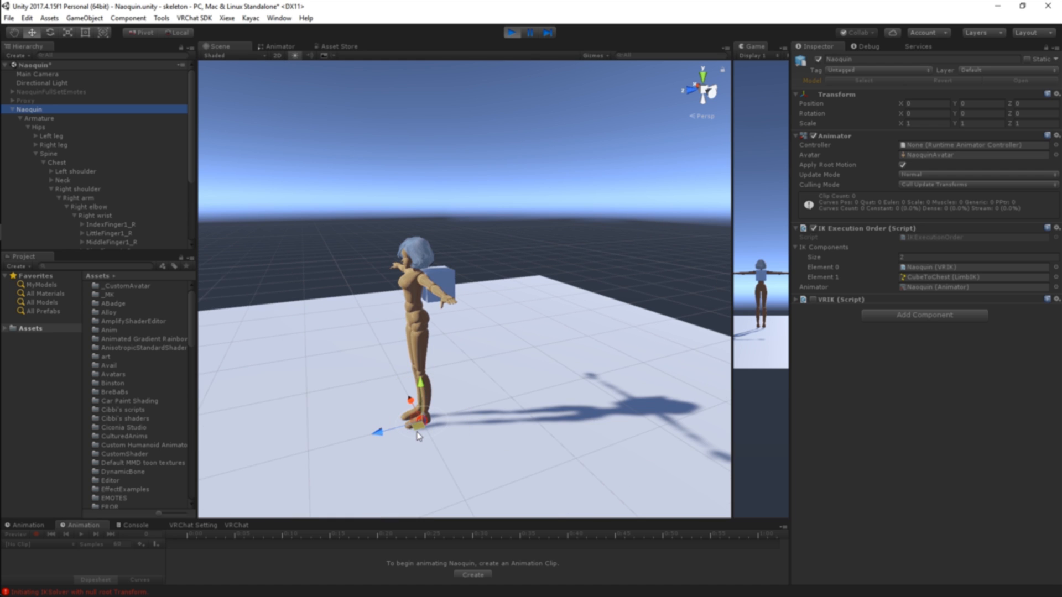
drag(418, 437, 342, 425)
key(ctrl+z)
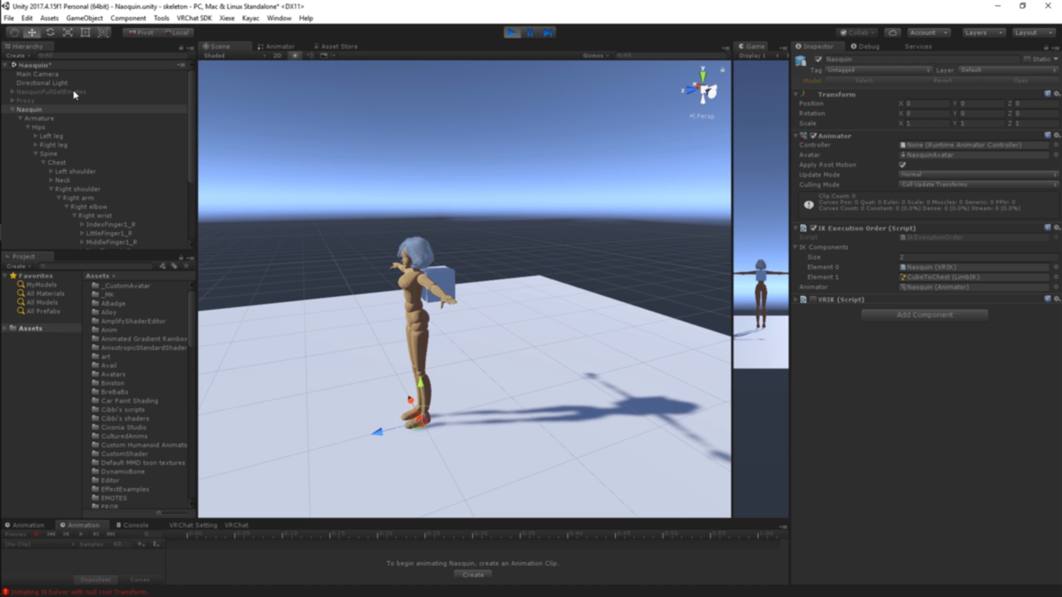
scroll(454, 292, up, 2)
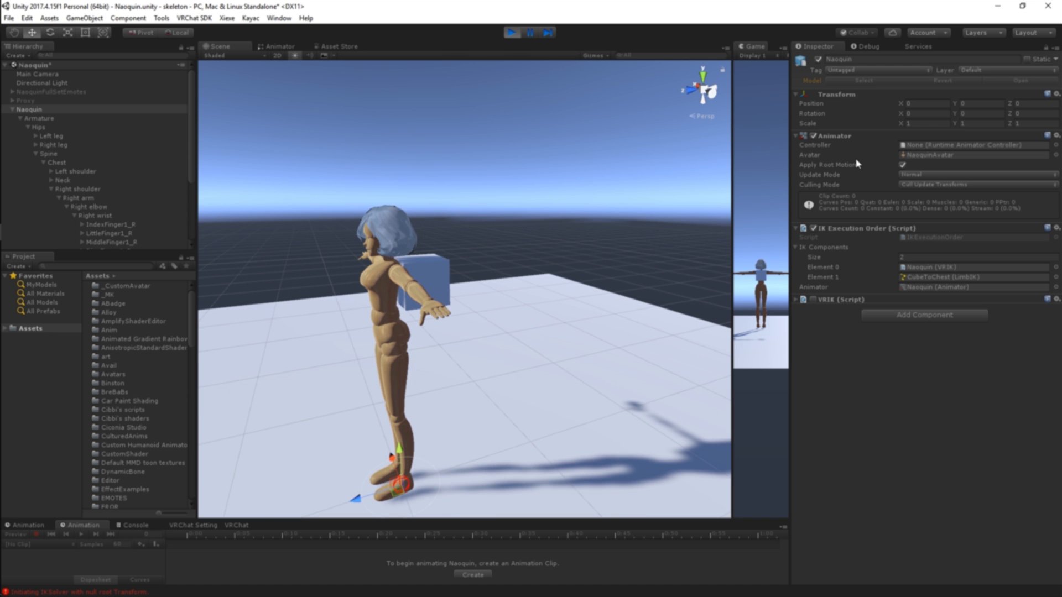
alt+drag(541, 274, 459, 293)
middle_drag(459, 294, 519, 284)
alt+drag(519, 284, 523, 301)
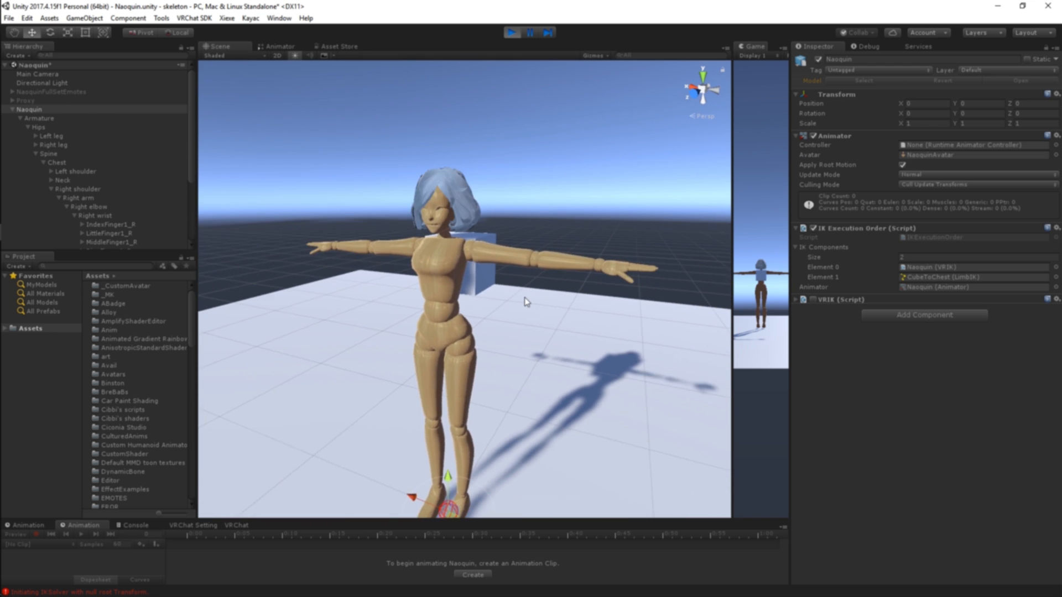
scroll(525, 301, down, 2)
middle_drag(527, 301, 529, 291)
alt+drag(529, 291, 503, 290)
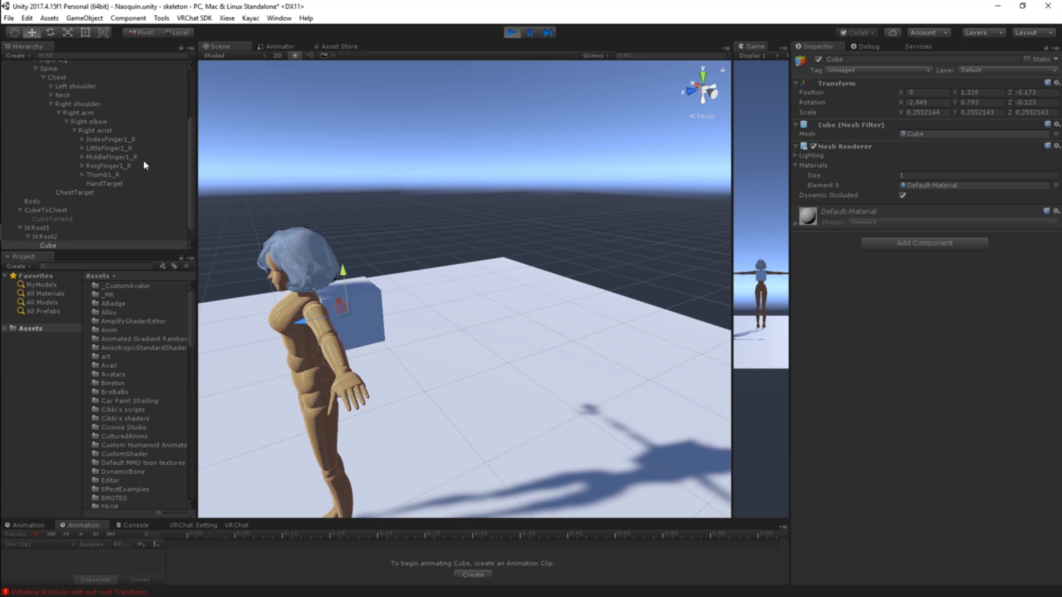
- Create a Particle System in the running scene
scroll(144, 165, down, 1)
middle_drag(350, 240, 361, 227)
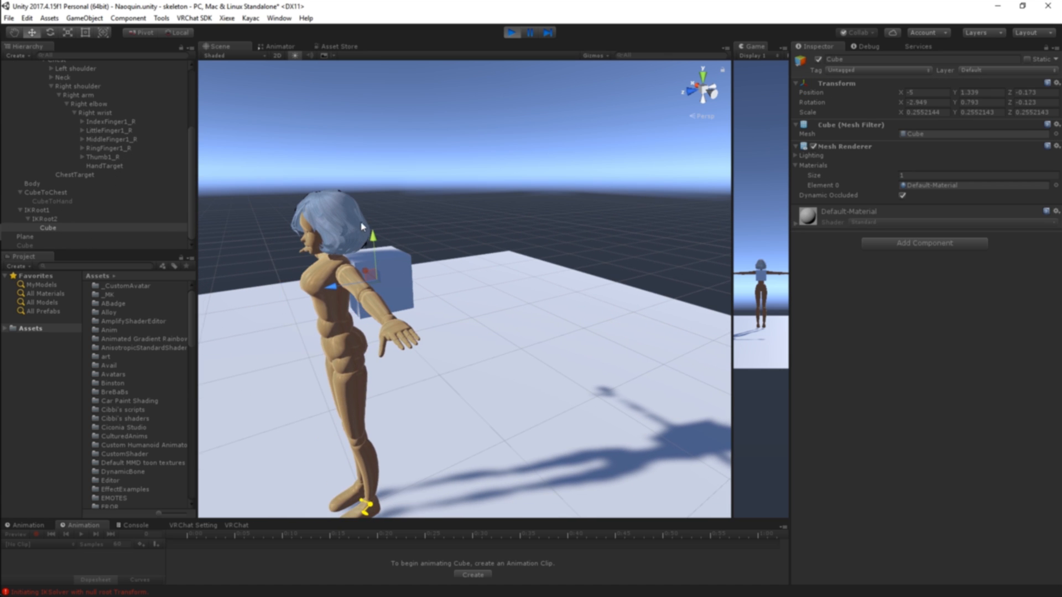
click(22, 56)
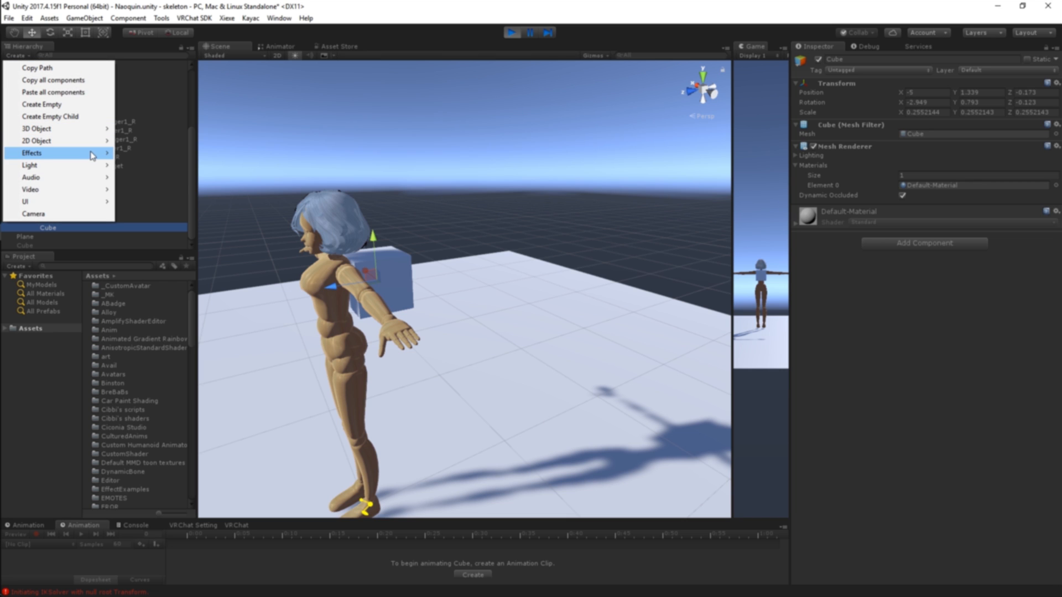
mouse_move(92, 156)
click(145, 153)
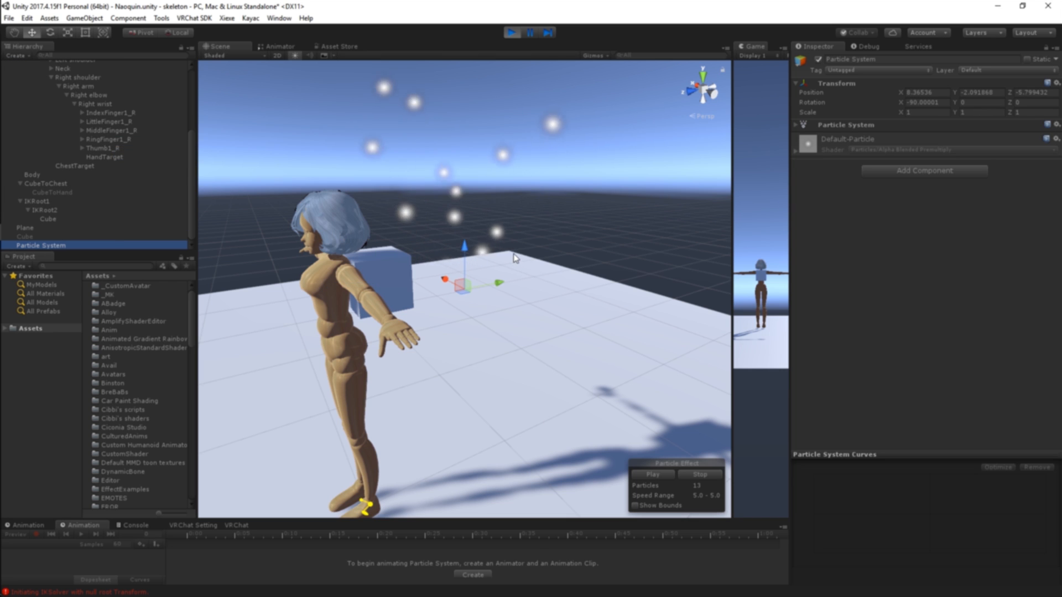
- Parent the Particle System to the Cube under IKRoot2 and reset its position
drag(39, 245, 59, 223)
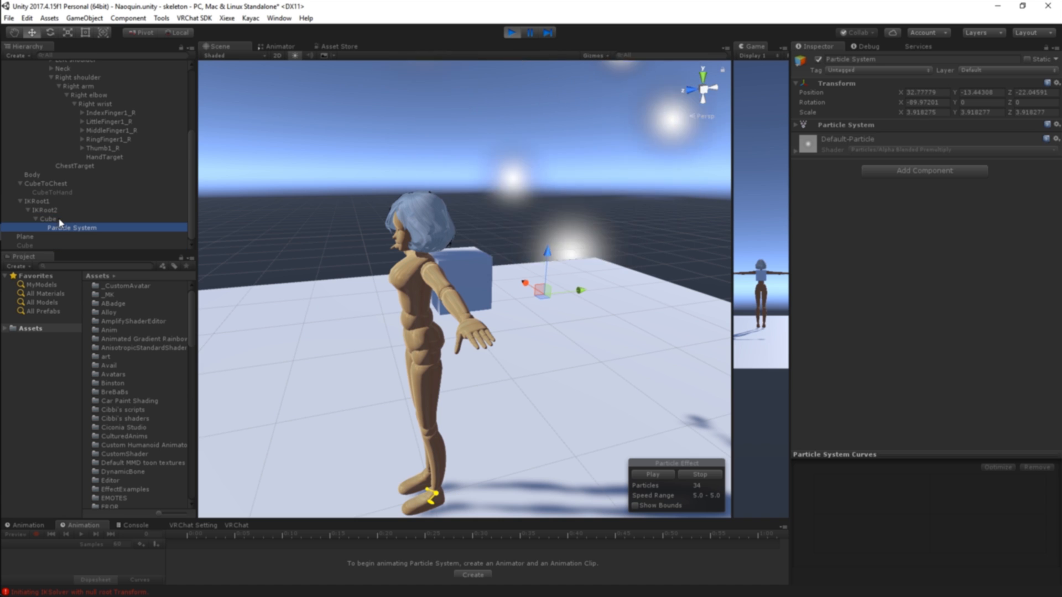
right_click(840, 85)
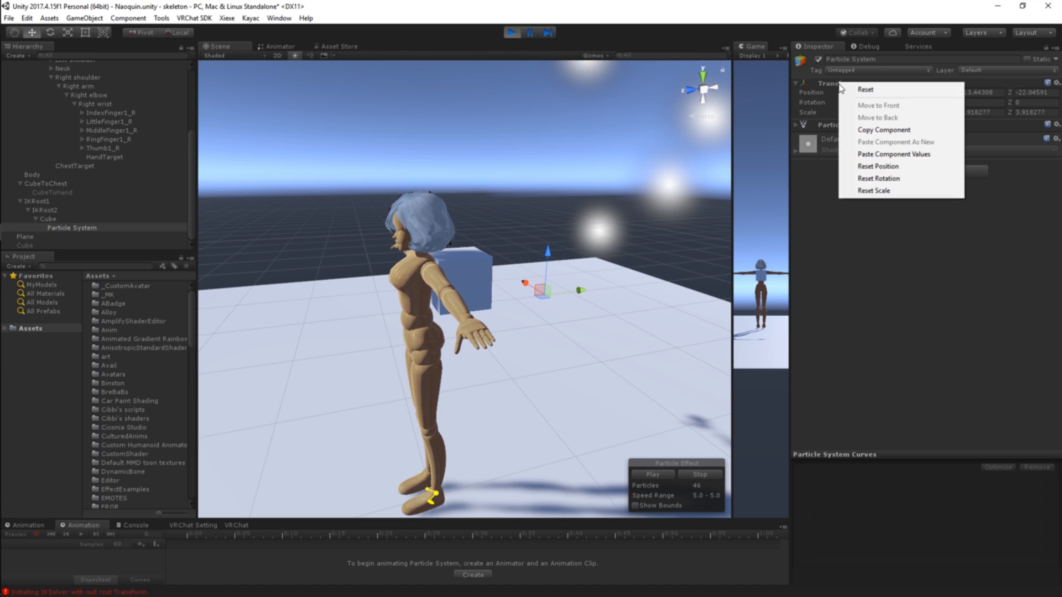
click(880, 166)
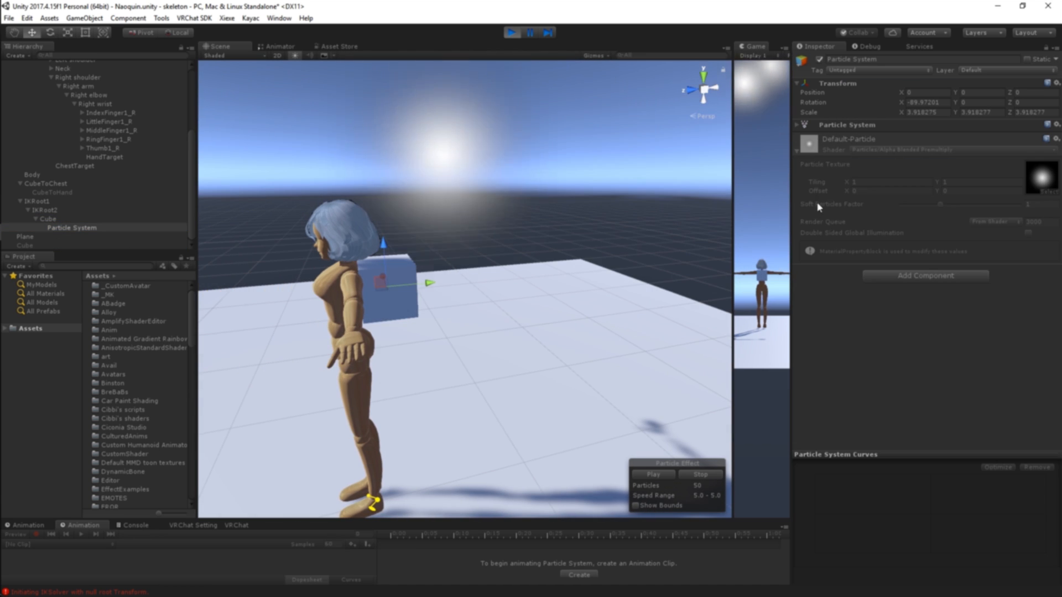
- Disable the Particle System's Shape module and rotate the emitter so its particles stream horizontally behind the avatar
click(801, 125)
scroll(811, 289, down, 3)
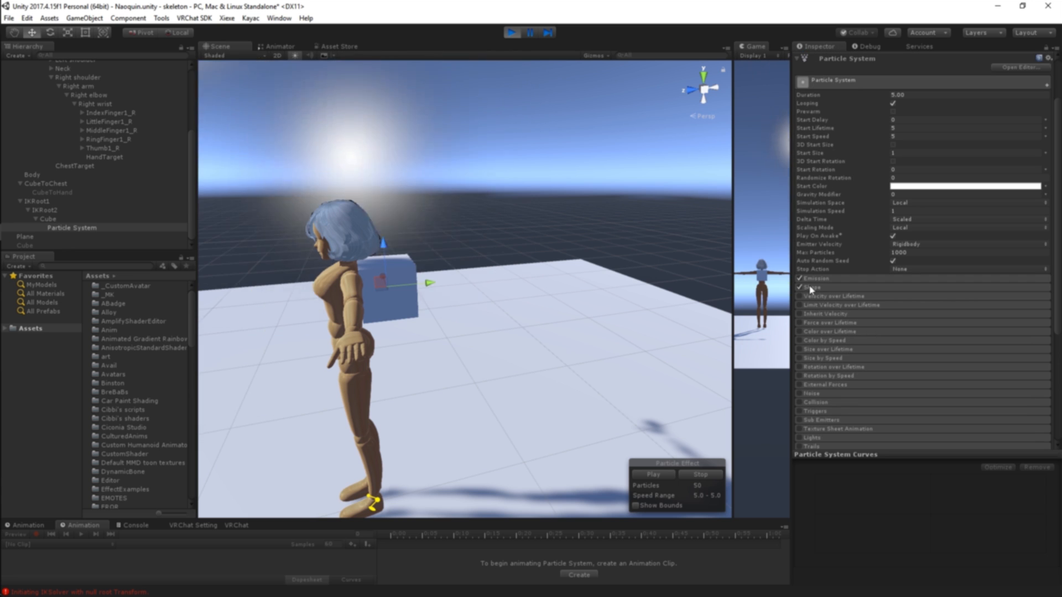
click(799, 288)
right_drag(536, 321, 519, 272)
scroll(519, 272, down, 3)
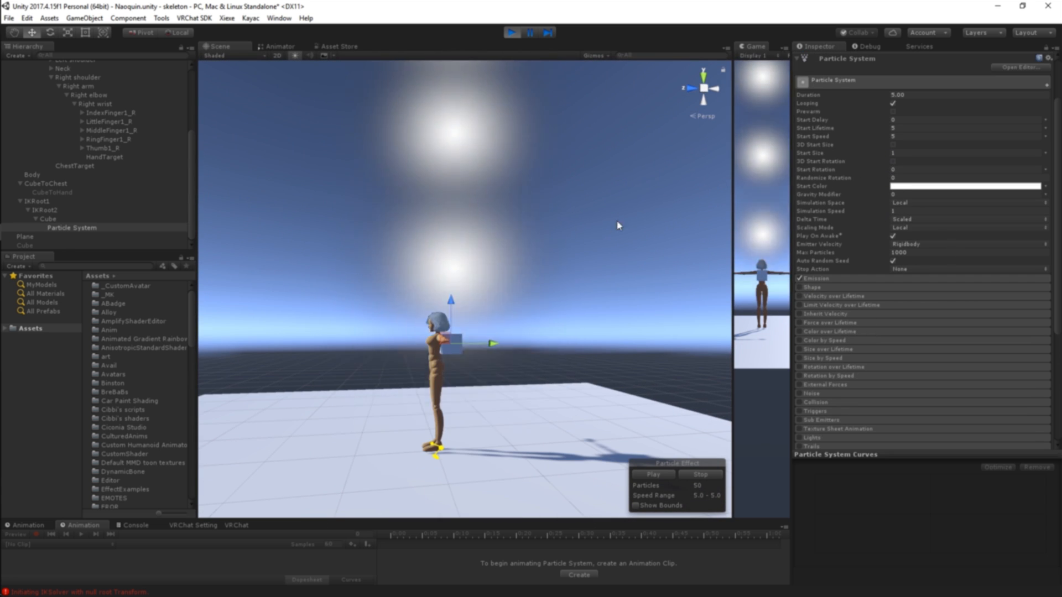
key(e)
drag(479, 310, 547, 470)
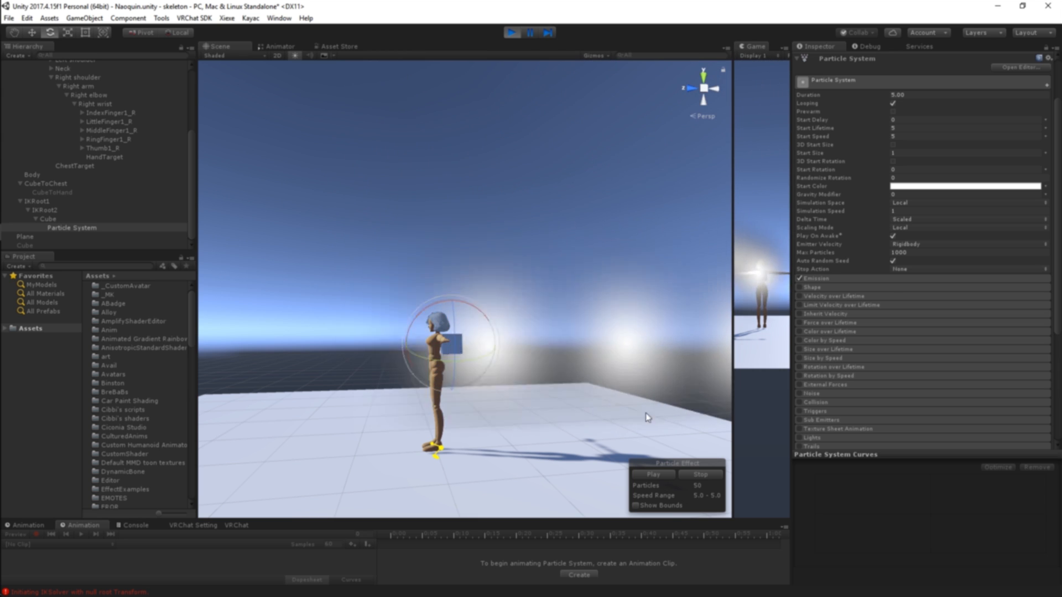
- Set the Particle System's Simulation Space to World and its Start Size to 0.17
click(912, 204)
click(912, 225)
right_drag(488, 271, 564, 303)
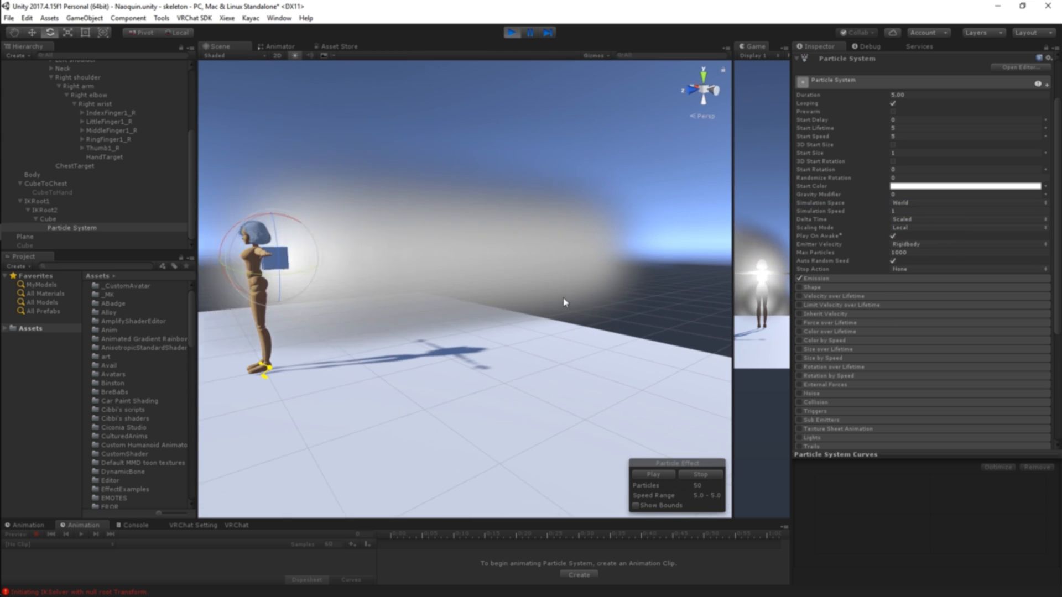
scroll(564, 303, down, 1)
middle_drag(564, 302, 576, 317)
drag(880, 153, 866, 158)
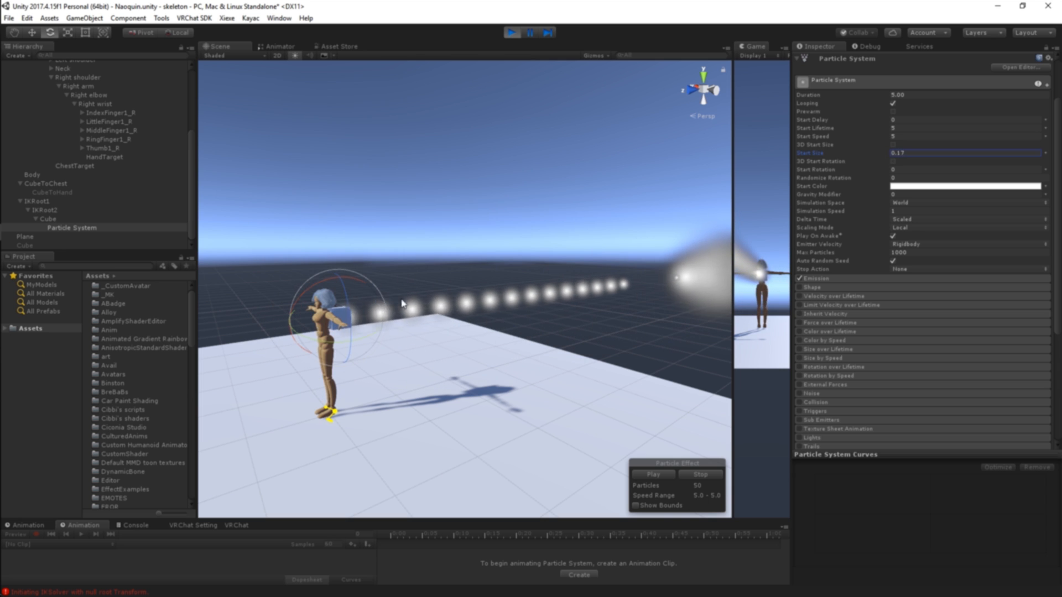
right_drag(389, 326, 460, 343)
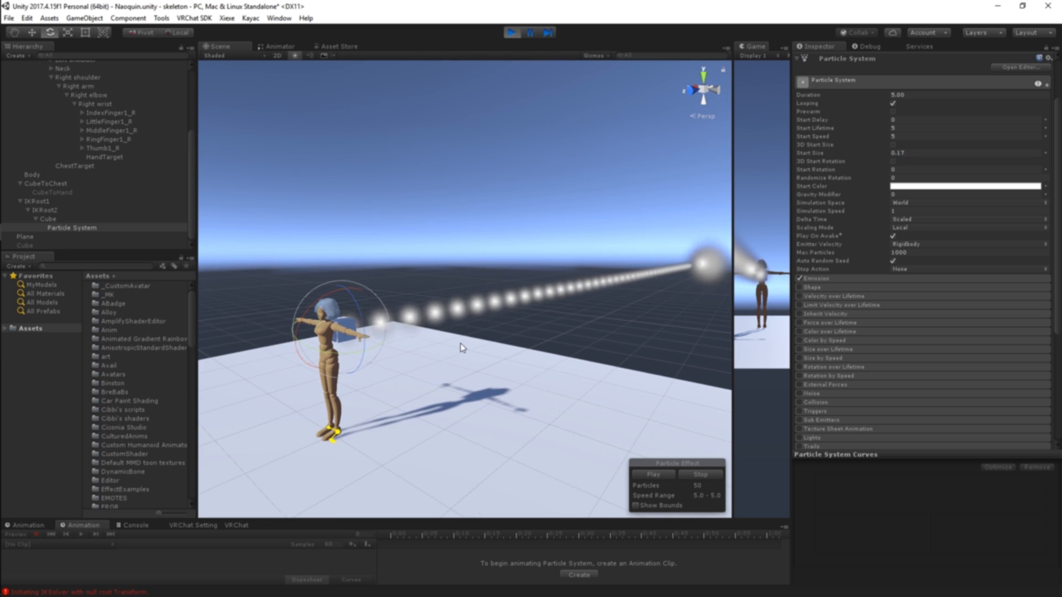
- Activate the CubeToHand object and set the Target of CubeToChest's Limb IK to ChestTarget
click(71, 194)
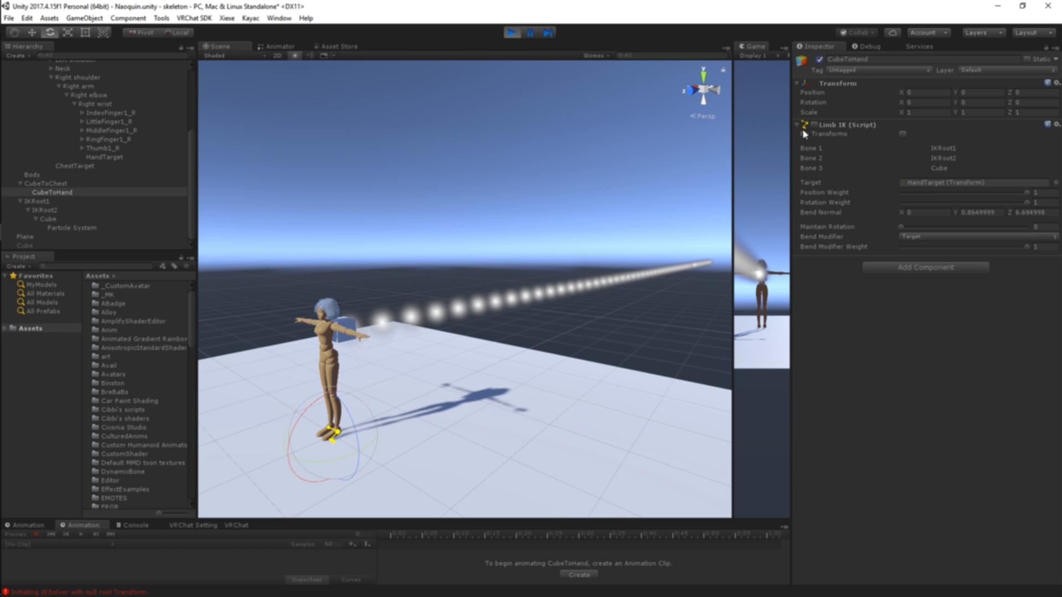
click(109, 182)
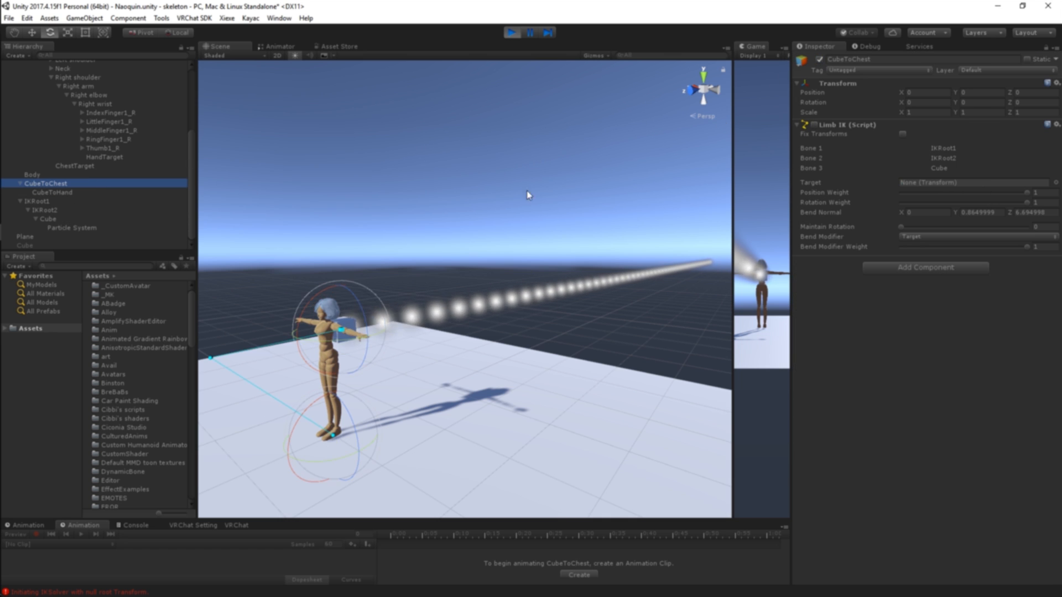
click(1056, 182)
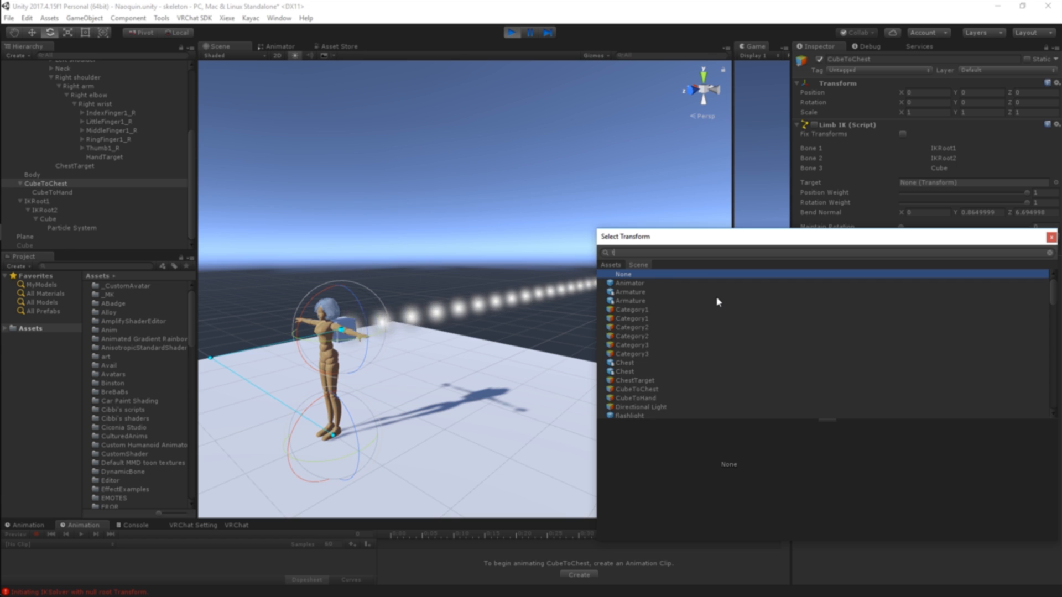
double_click(658, 284)
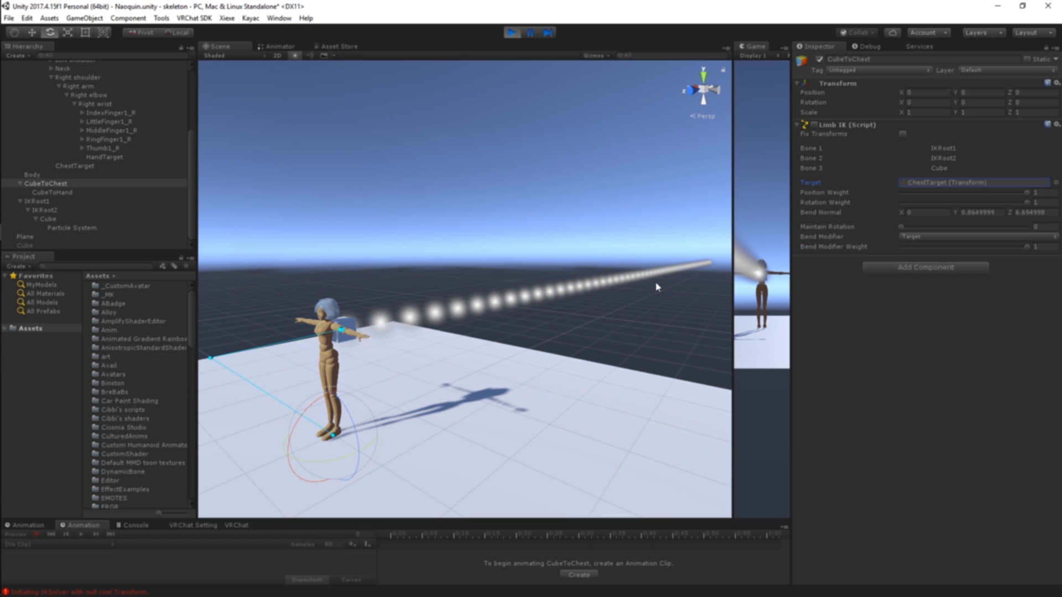
- Toggle CubeToHand's Limb IK on and off to test how the cube switches between chest and hand
click(78, 195)
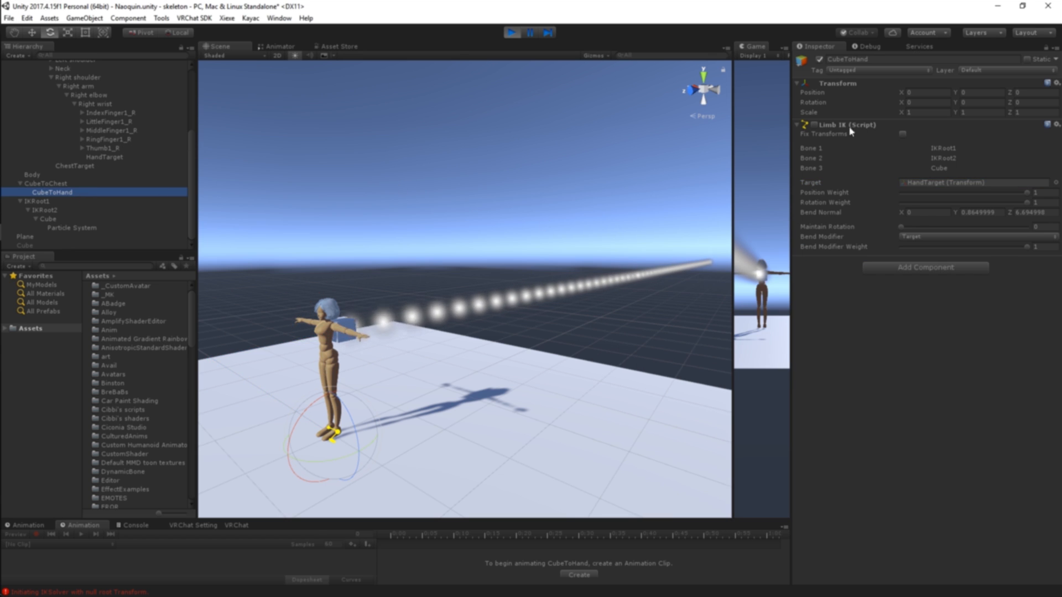
alt+drag(592, 268, 489, 353)
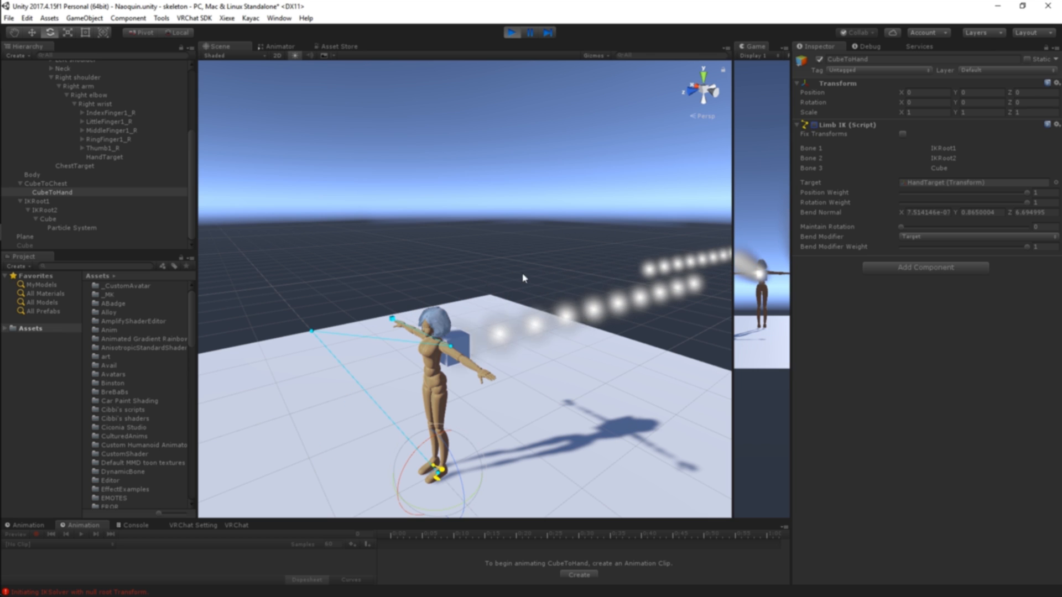
alt+drag(523, 278, 520, 293)
scroll(442, 310, up, 3)
middle_drag(431, 312, 470, 332)
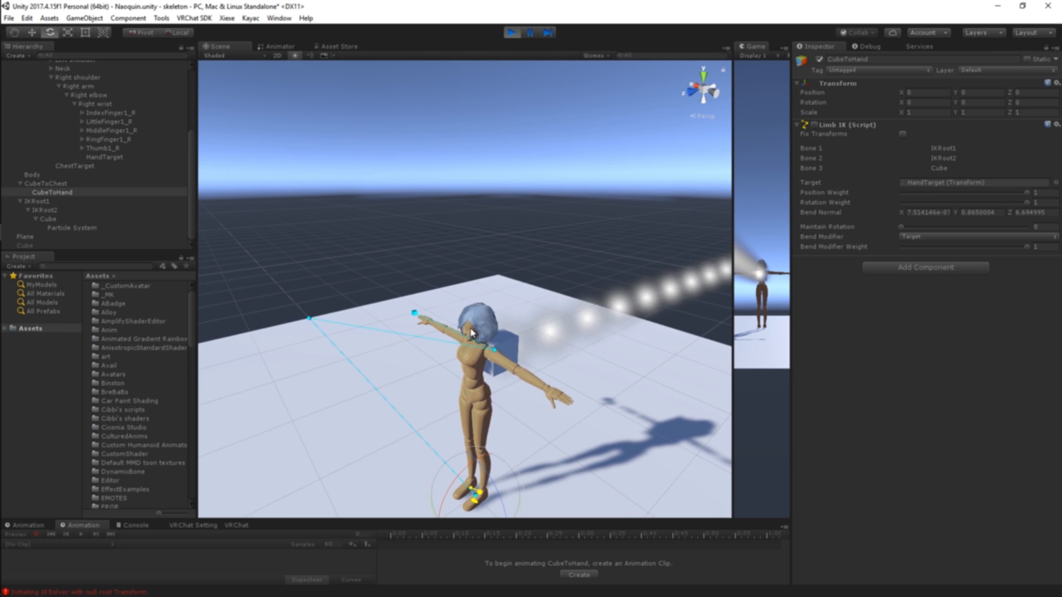
- Enable CubeToHand's Limb IK so the cube attaches to the right hand
click(113, 158)
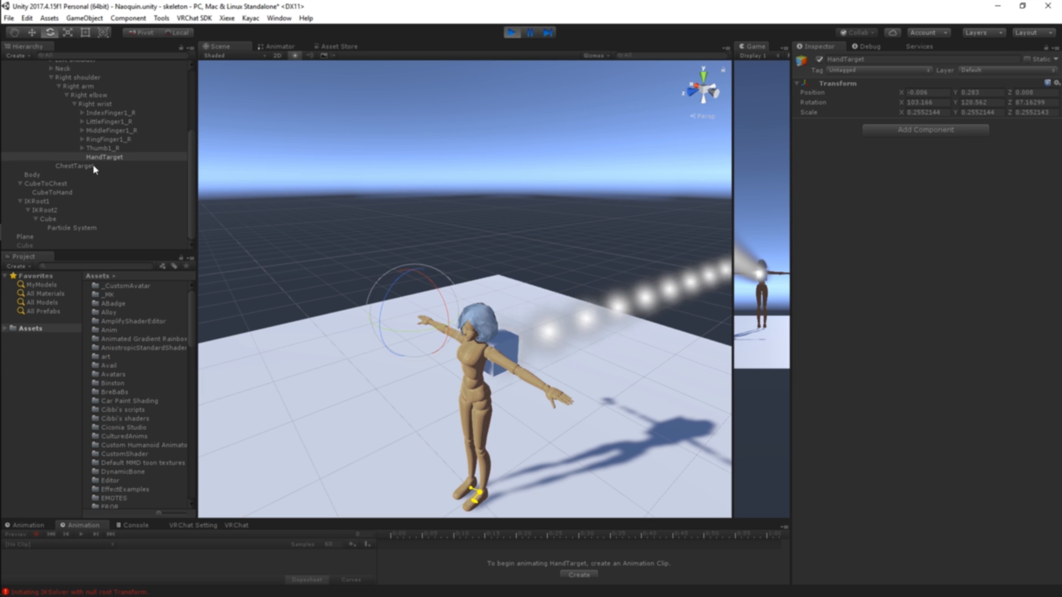
click(89, 193)
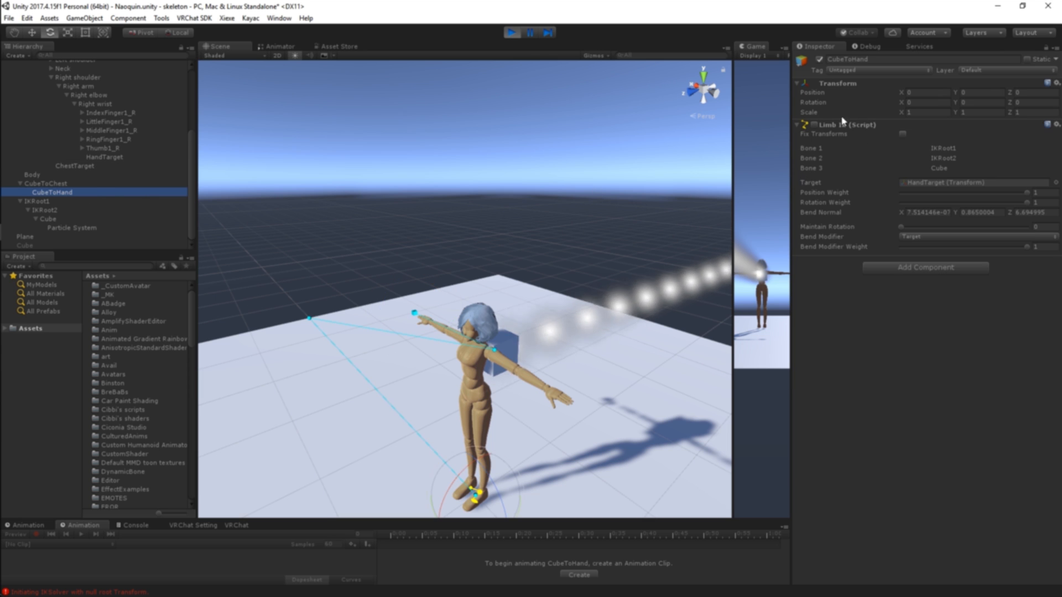
click(815, 126)
right_drag(474, 275, 415, 265)
middle_drag(415, 266, 378, 267)
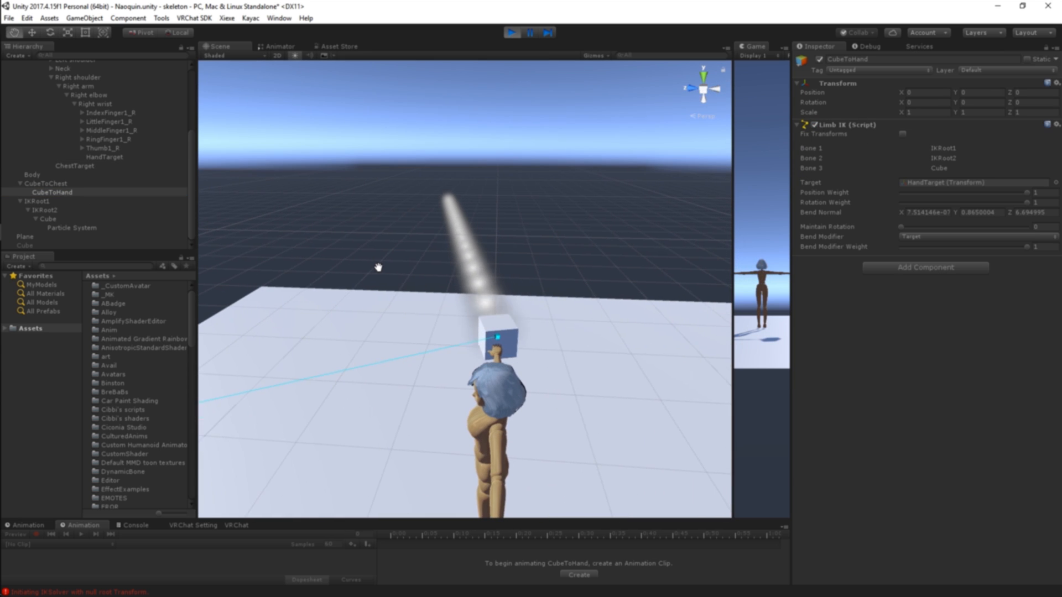
- Rotate the Right wrist bone to test whether the cube and its particle trail follow the hand
scroll(124, 165, up, 2)
click(95, 136)
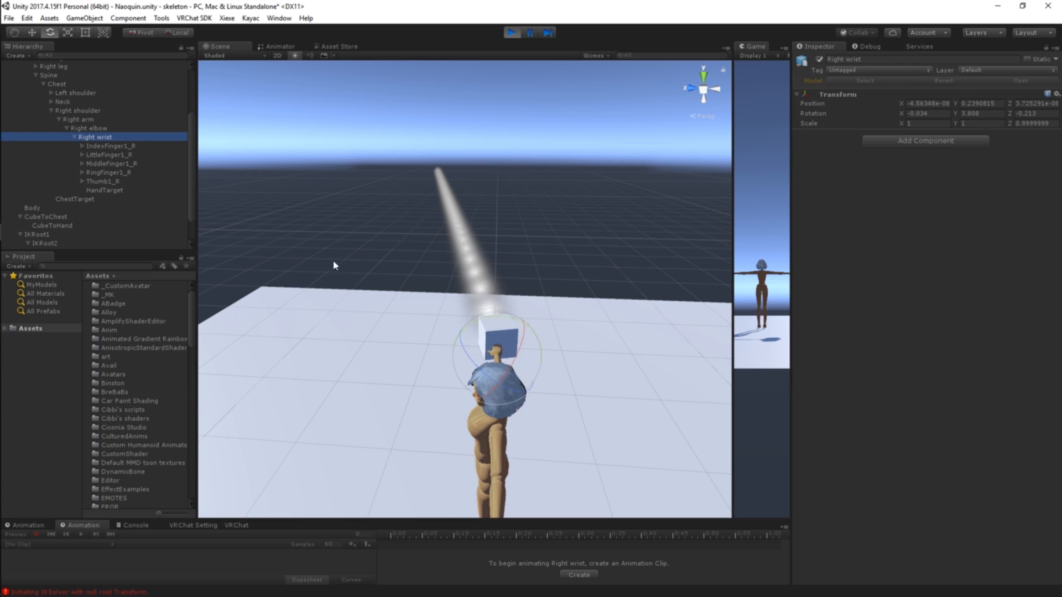
drag(444, 347, 489, 343)
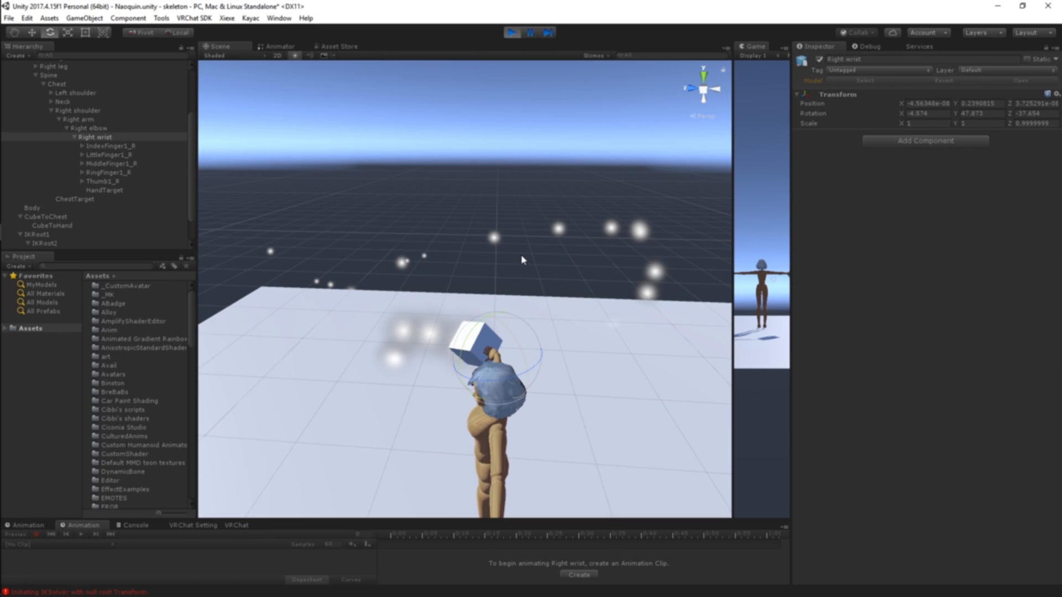